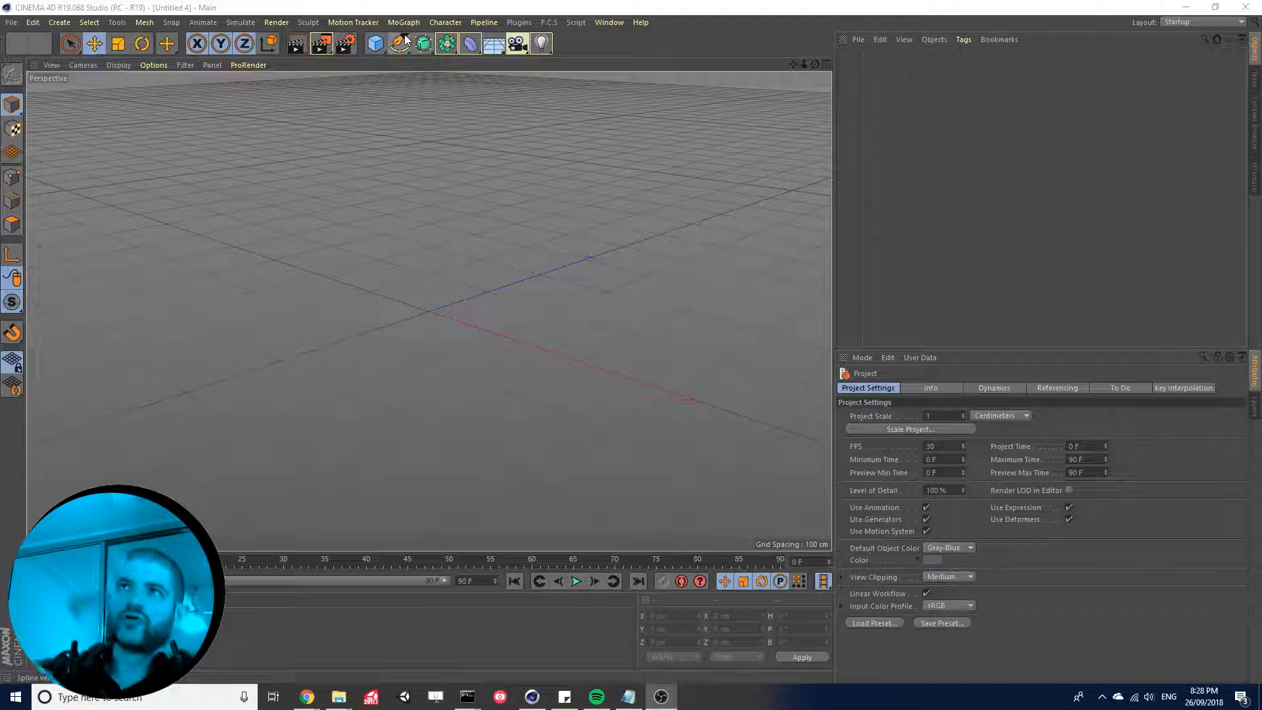
# - Add a MoText object to the empty scene
pyautogui.click(404, 22)
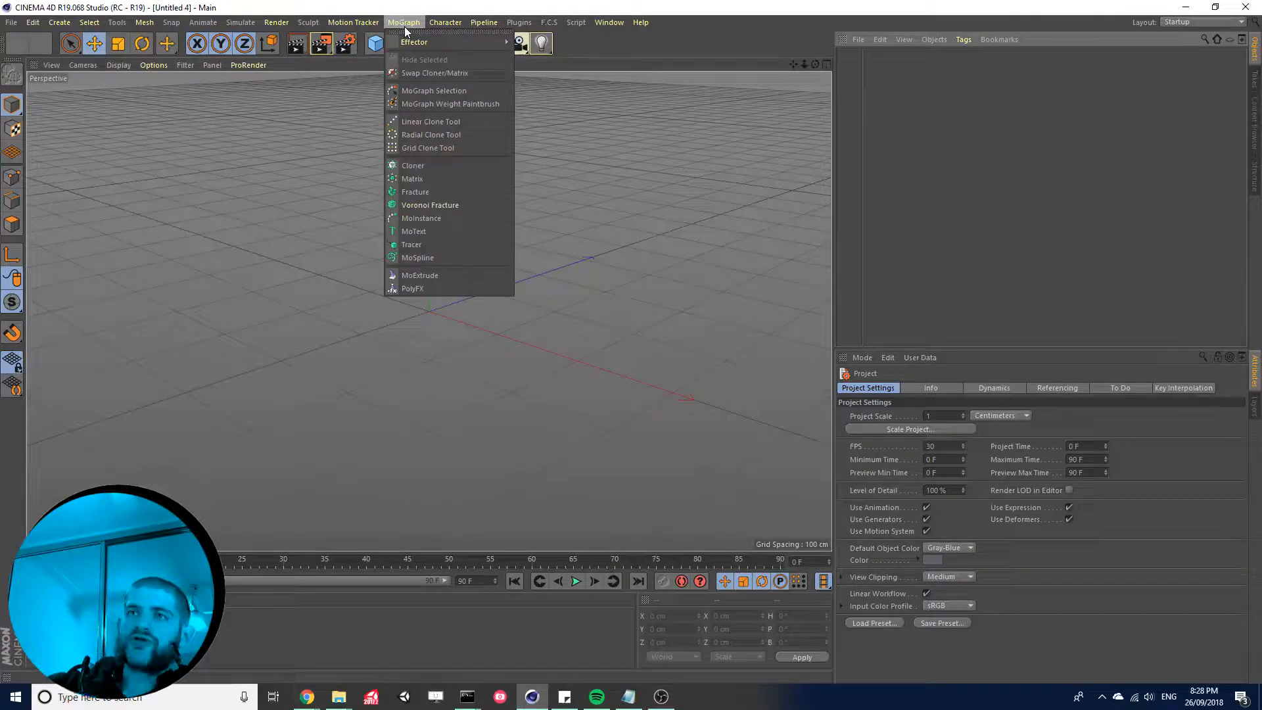
pyautogui.click(437, 231)
pyautogui.keyDown('alt'); pyautogui.moveTo(416, 332); pyautogui.dragTo(581, 281); pyautogui.keyUp('alt')
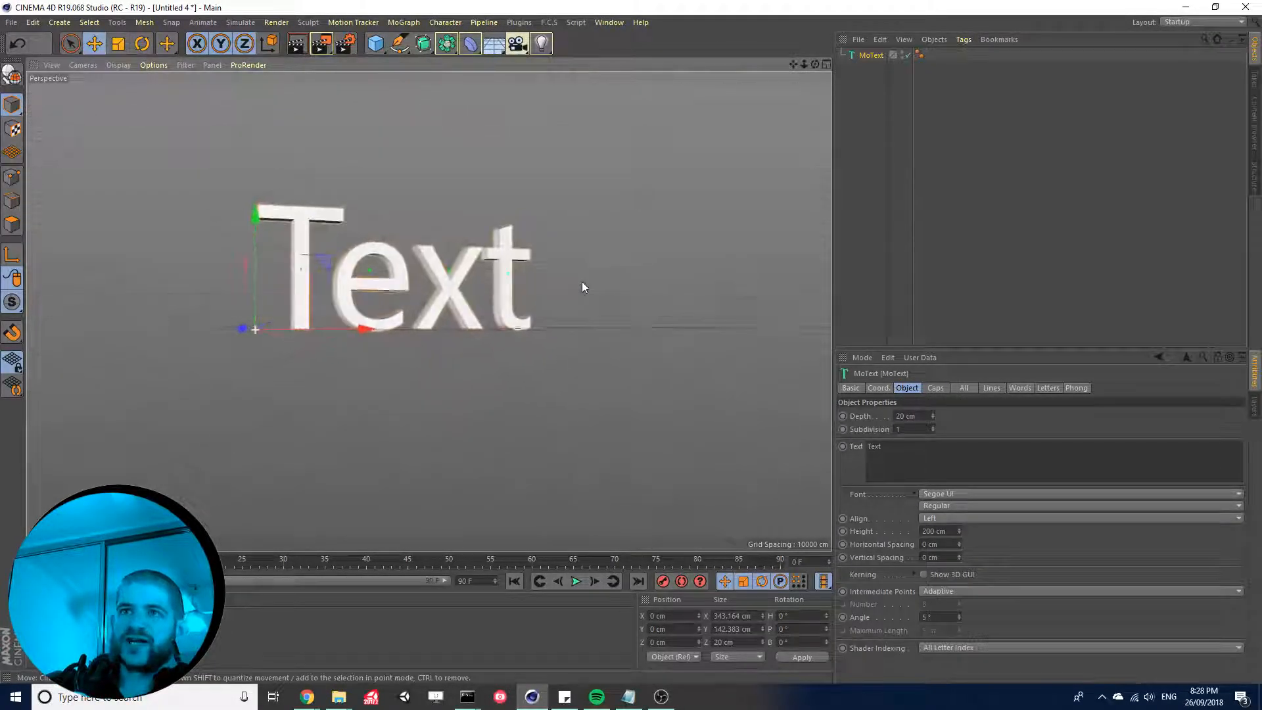
pyautogui.scroll(5, 241, 291)
pyautogui.keyDown('alt'); pyautogui.moveTo(667, 286); pyautogui.dragTo(840, 448); pyautogui.keyUp('alt')
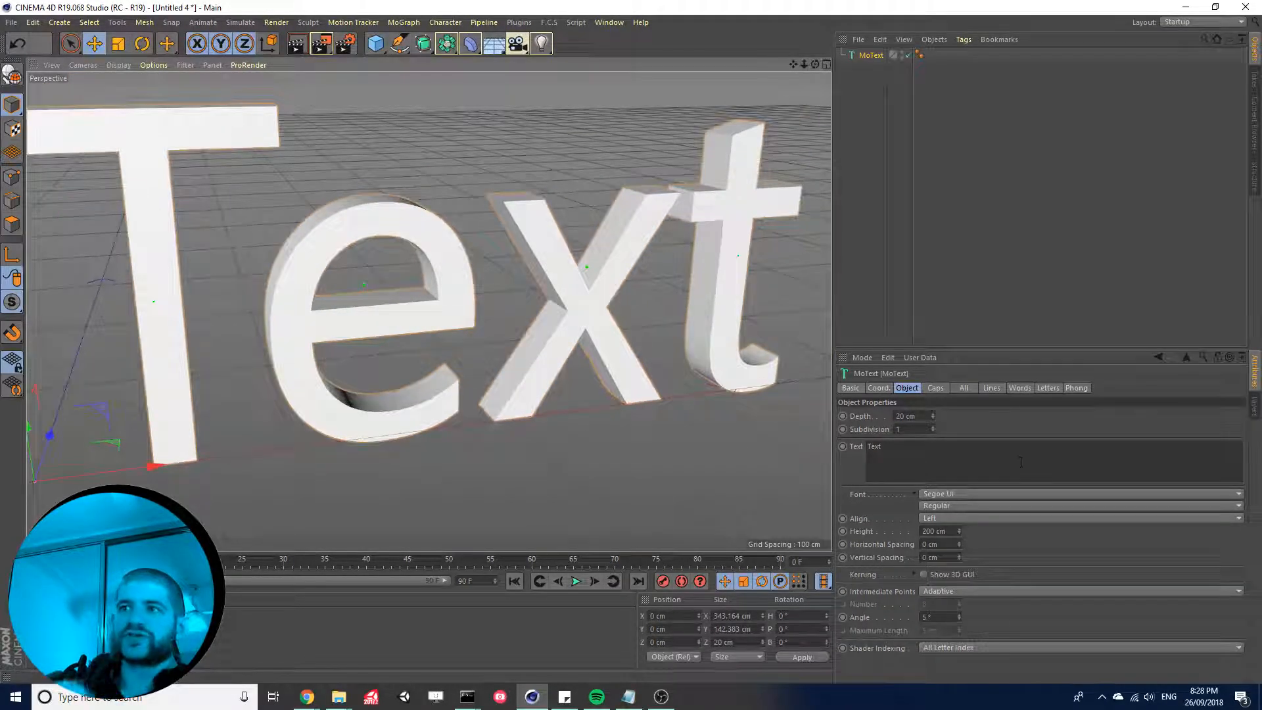
# - Set the MoText object's text to "Hello World!"
pyautogui.doubleClick(874, 446)
pyautogui.write('H')
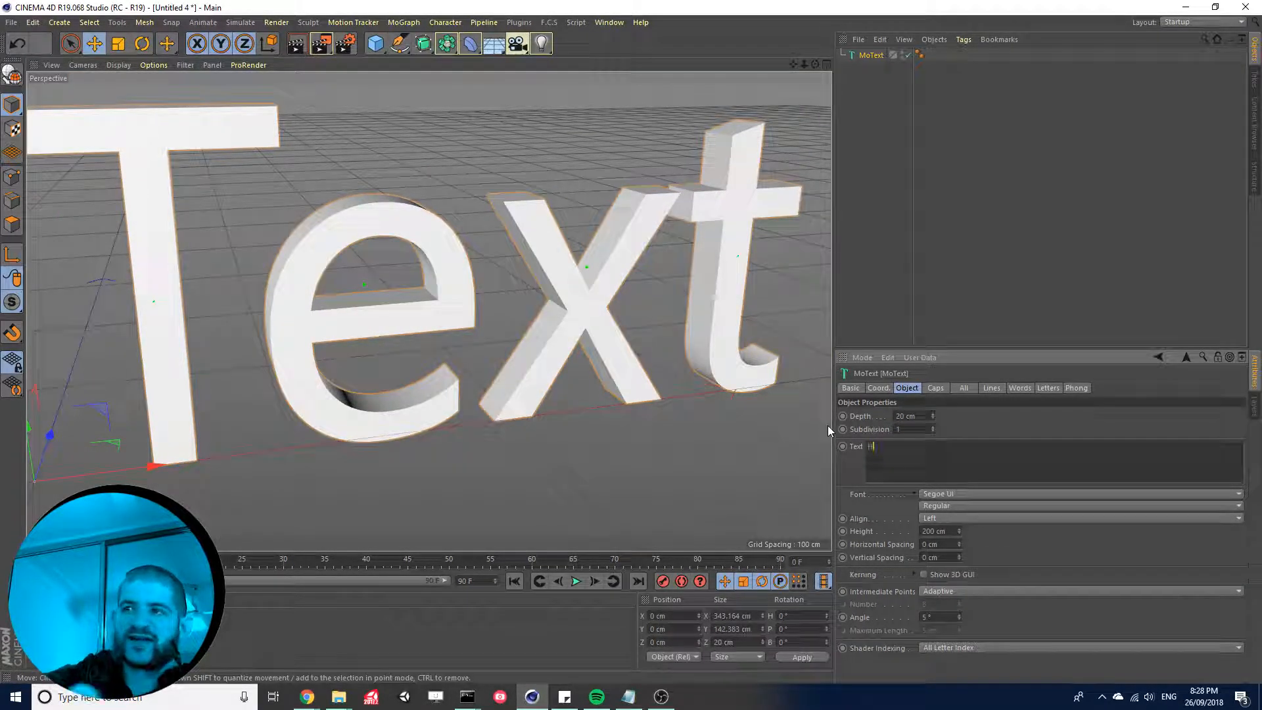
pyautogui.write('ello World!')
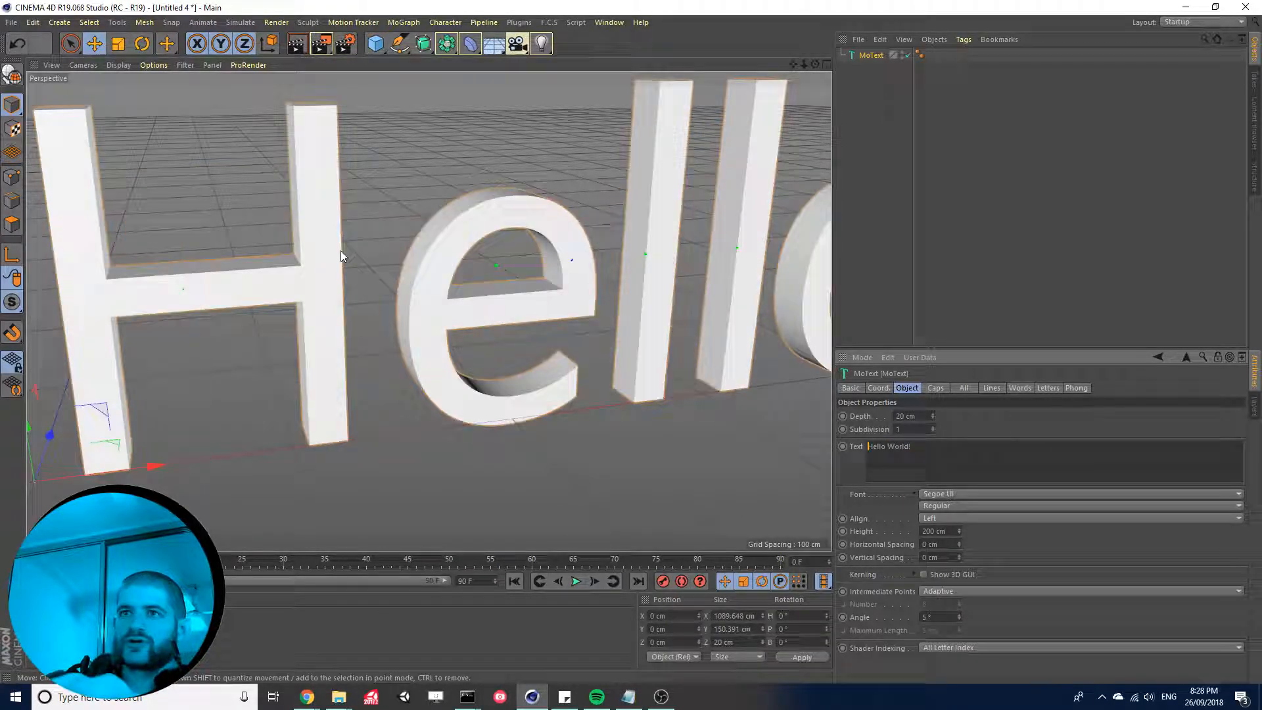
# - Set the viewport display to Gouraud Shading (Lines) for the Hello World! text
pyautogui.scroll(-5, 341, 250)
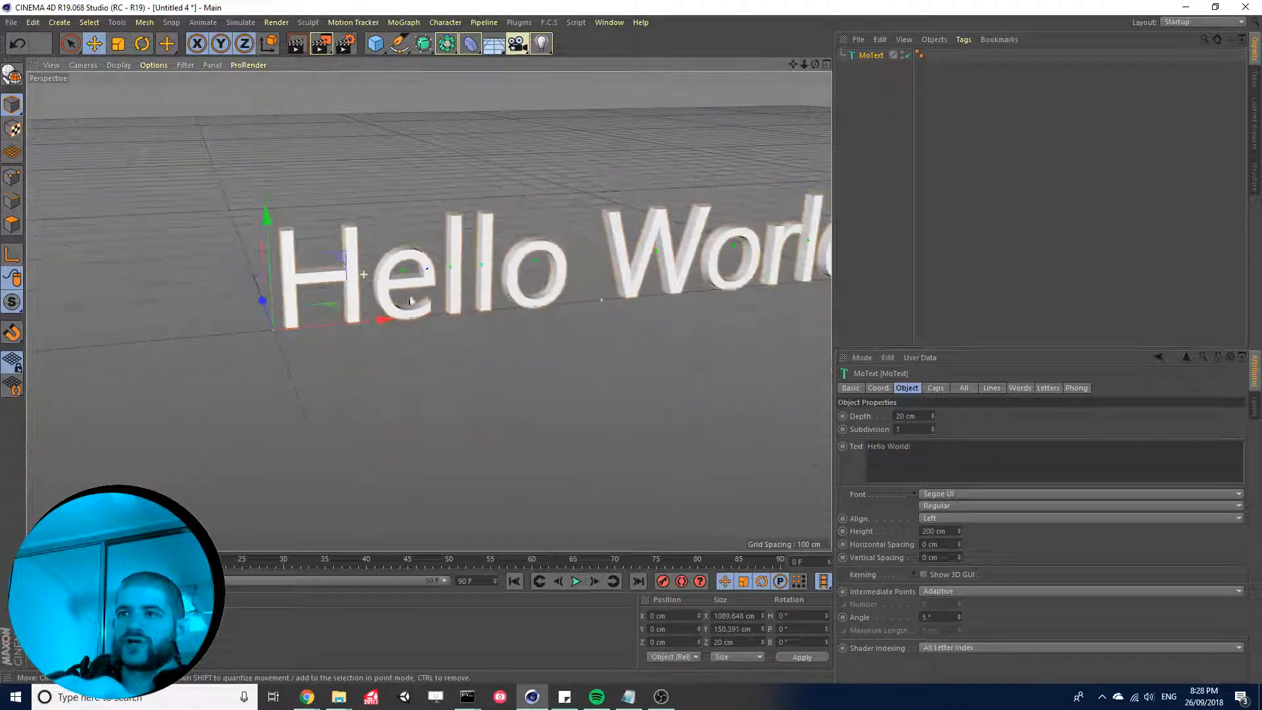
pyautogui.keyDown('alt'); pyautogui.moveTo(341, 251); pyautogui.dragTo(167, 271); pyautogui.keyUp('alt')
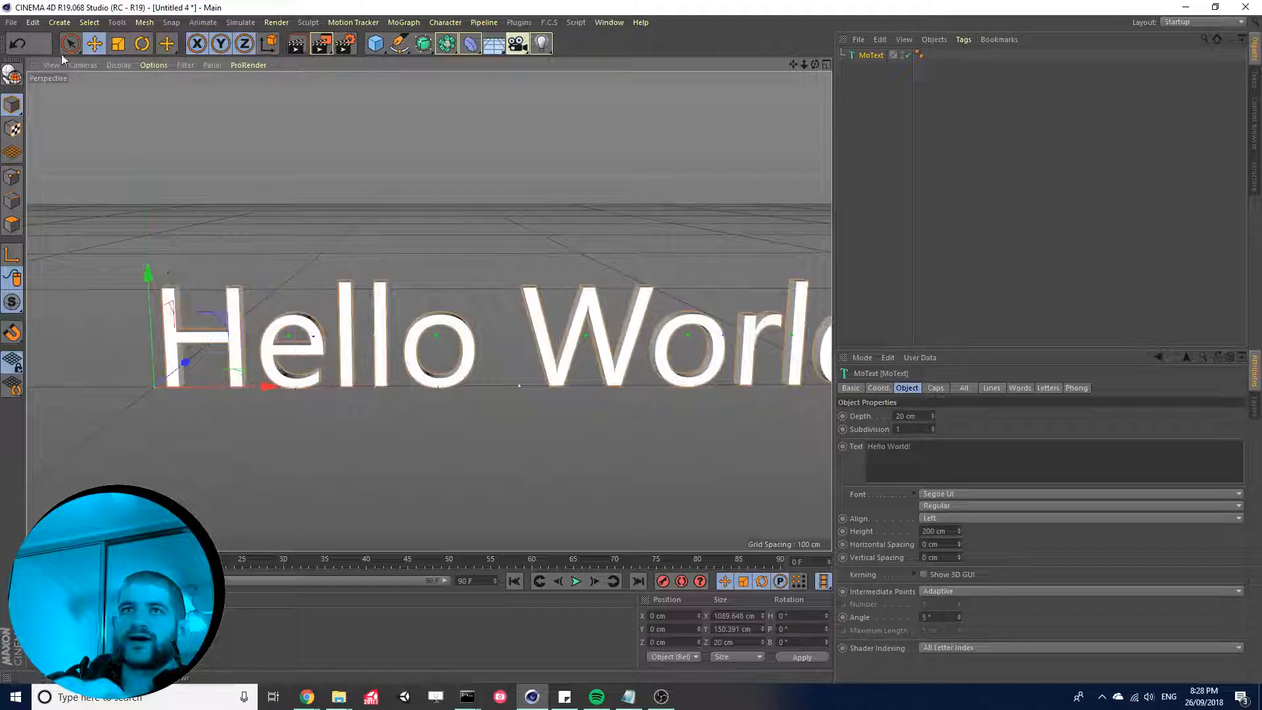
pyautogui.click(123, 64)
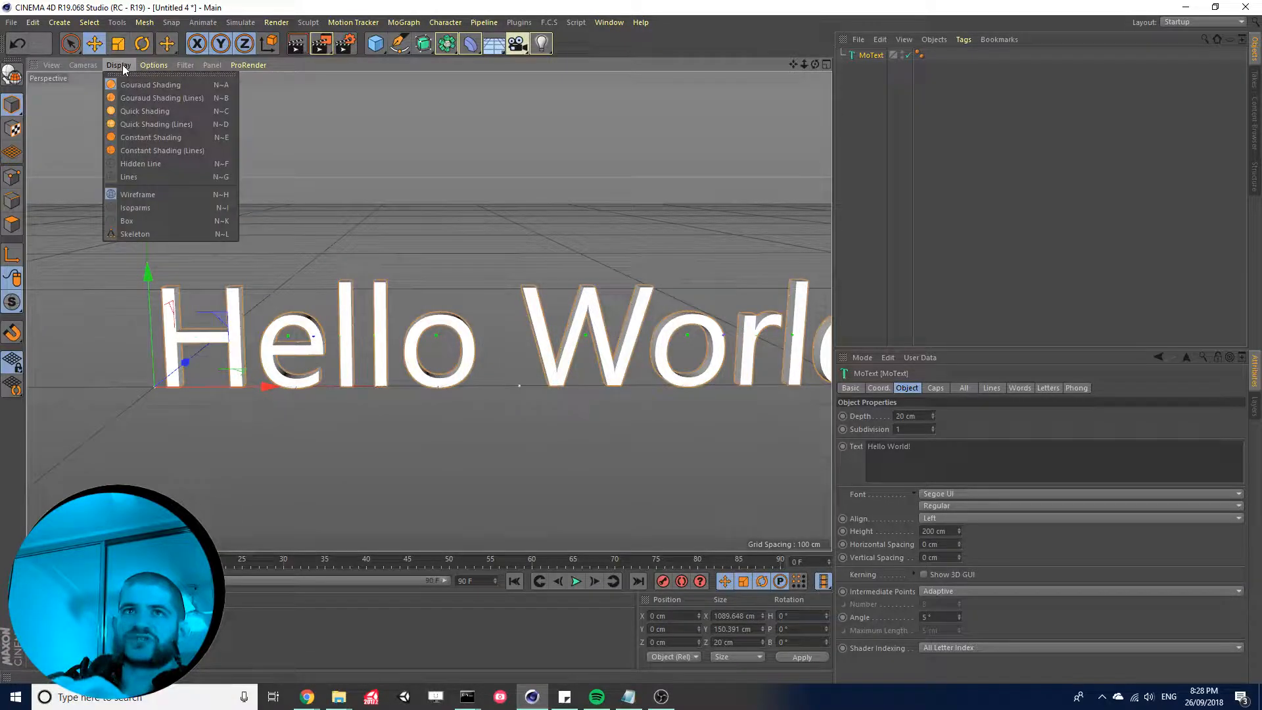
pyautogui.click(168, 100)
# - Examine the polygon lines along the sides and curves of the extruded letters from several angles
pyautogui.scroll(3, 293, 322)
pyautogui.keyDown('alt'); pyautogui.moveTo(366, 366); pyautogui.dragTo(290, 405); pyautogui.keyUp('alt')
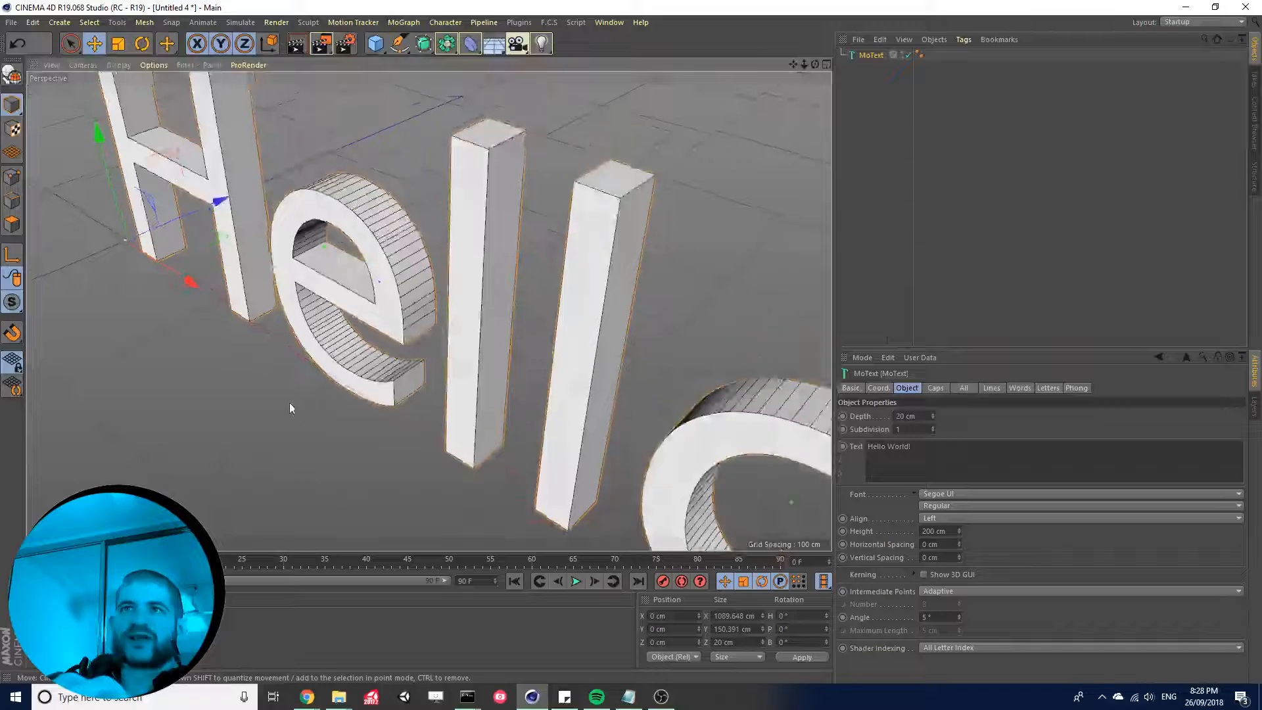
pyautogui.scroll(3, 441, 364)
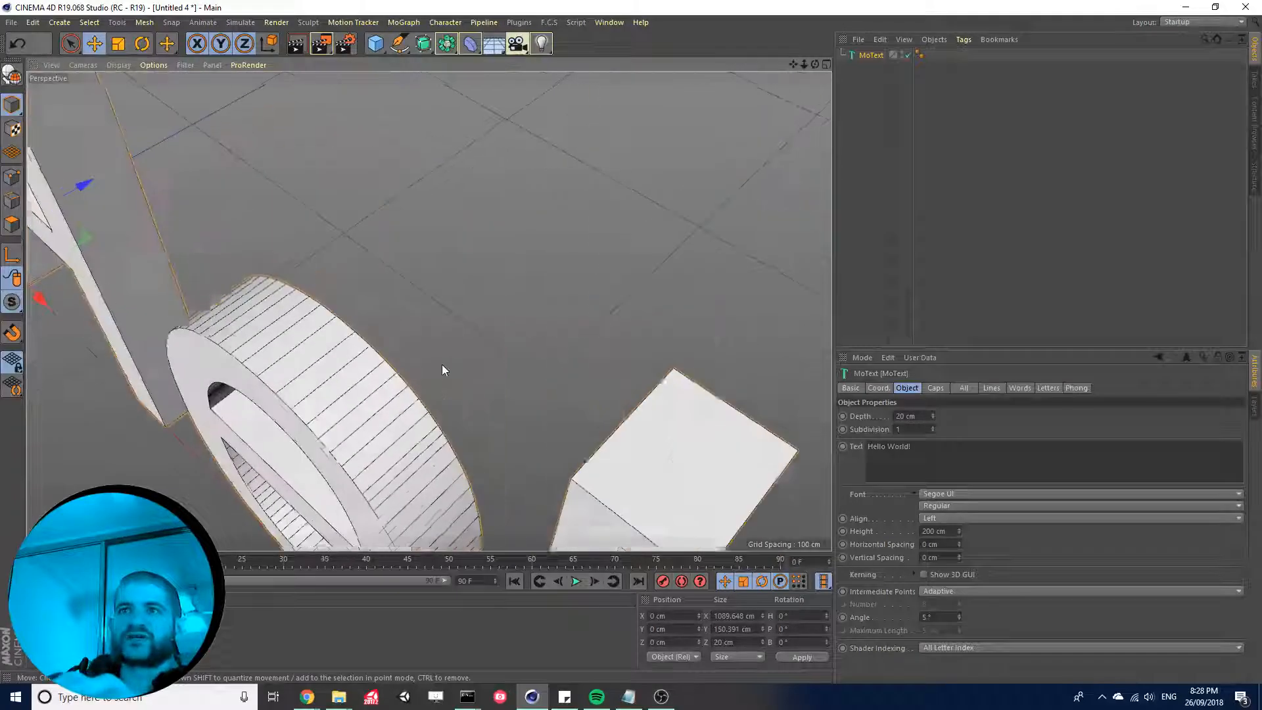
pyautogui.scroll(-3, 439, 361)
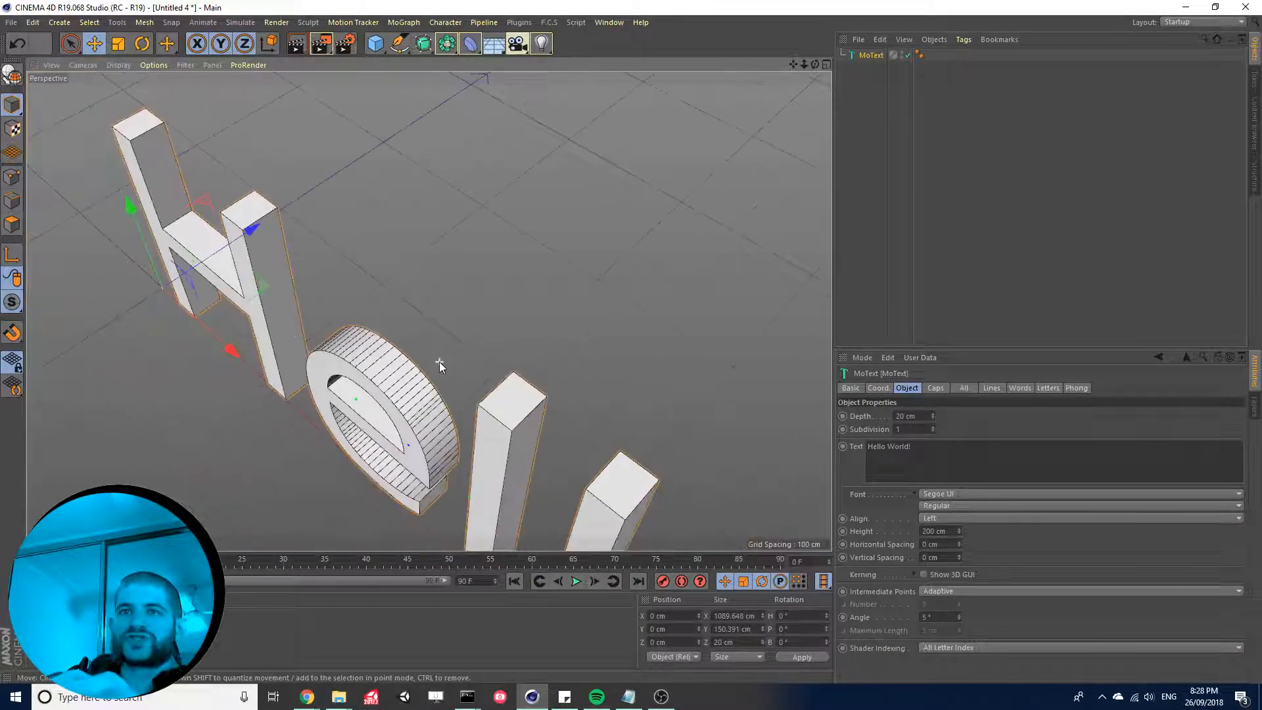
pyautogui.keyDown('alt'); pyautogui.moveTo(430, 311); pyautogui.dragTo(346, 400); pyautogui.keyUp('alt')
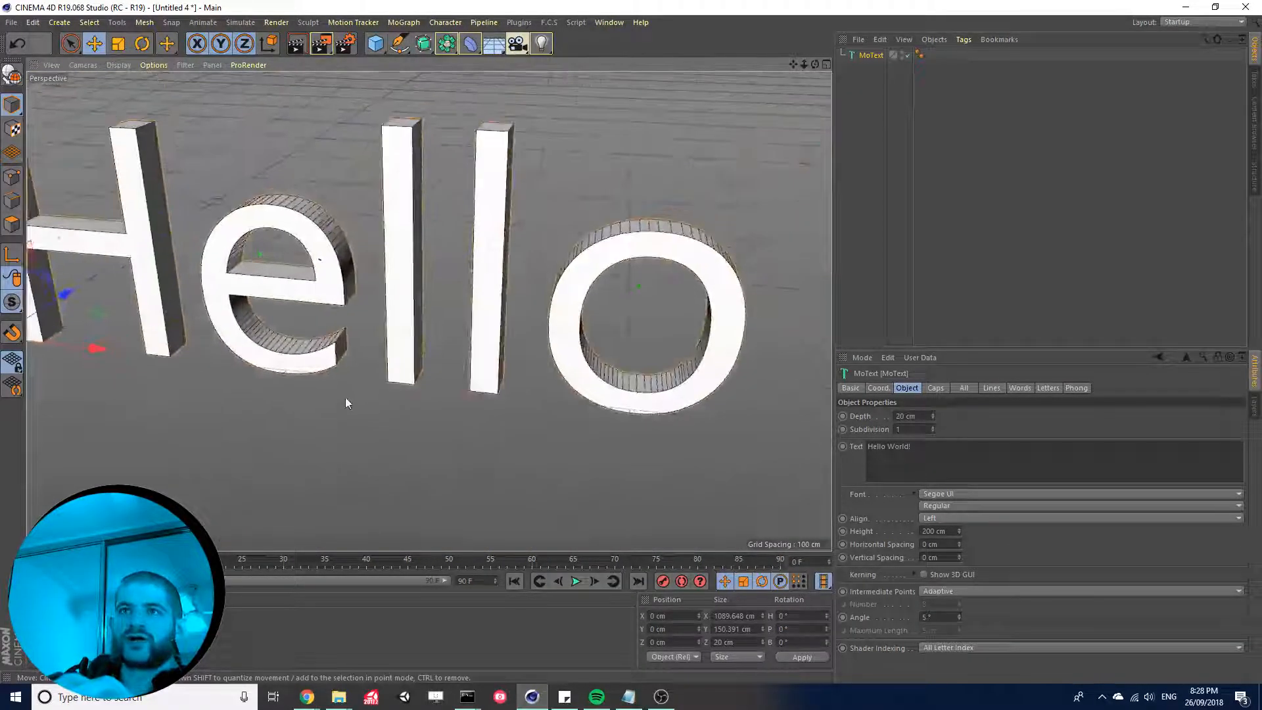
pyautogui.scroll(5, 356, 370)
pyautogui.scroll(-5, 376, 394)
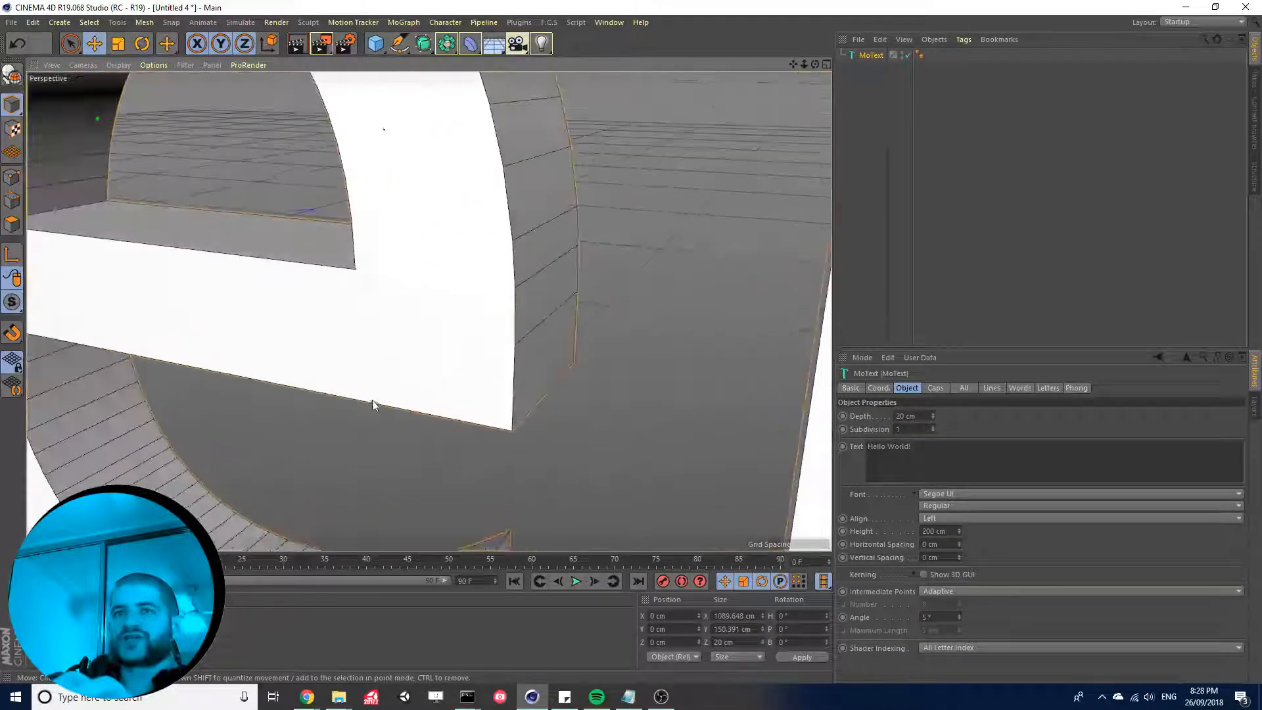
pyautogui.keyDown('alt'); pyautogui.moveTo(381, 385); pyautogui.dragTo(479, 355); pyautogui.keyUp('alt')
pyautogui.scroll(5, 394, 335)
pyautogui.scroll(-5, 345, 323)
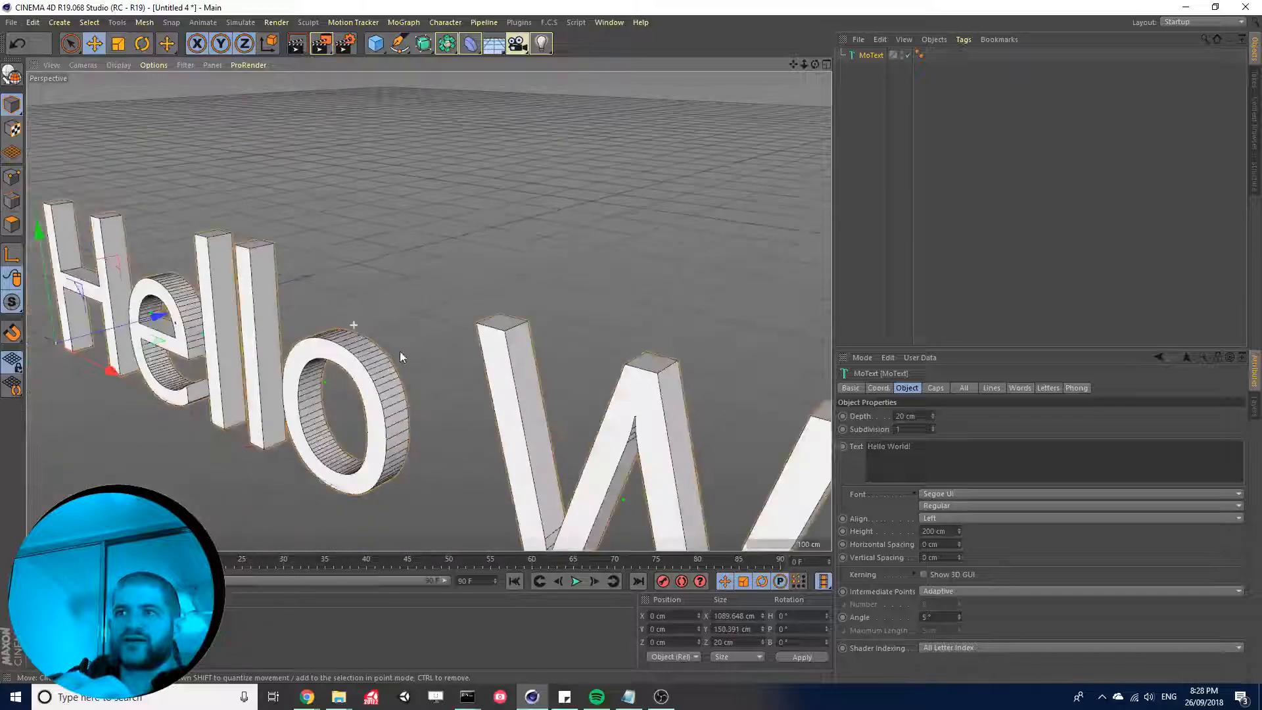
pyautogui.keyDown('alt'); pyautogui.moveTo(400, 351); pyautogui.dragTo(570, 278); pyautogui.keyUp('alt')
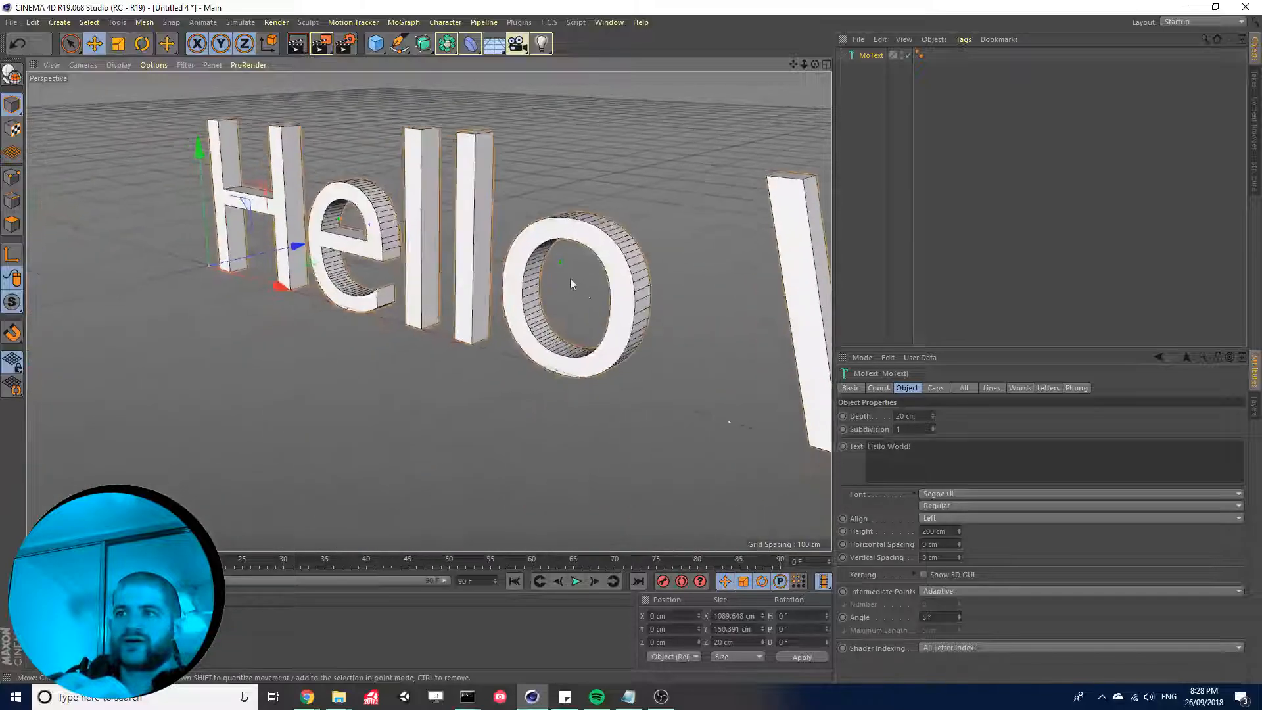
# - Set the text's intermediate points to Natural with a number of 1
pyautogui.click(928, 593)
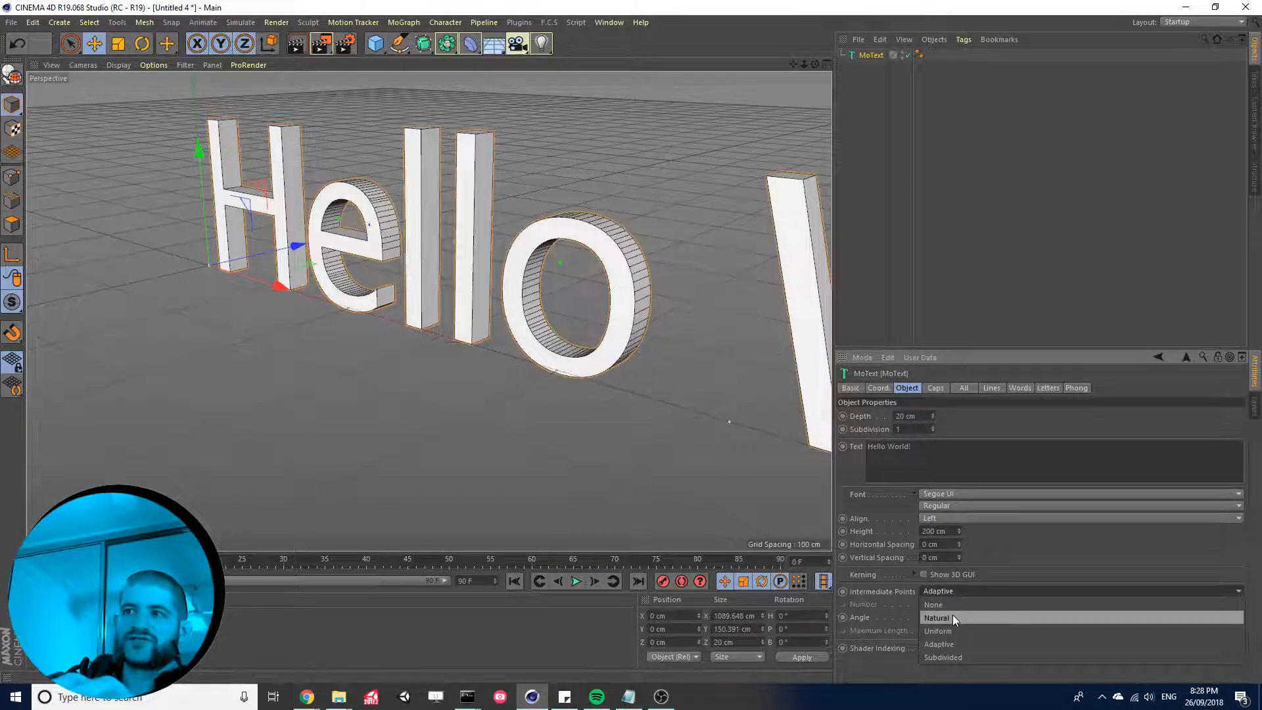
pyautogui.click(953, 614)
pyautogui.keyDown('alt'); pyautogui.moveTo(368, 326); pyautogui.dragTo(348, 348); pyautogui.keyUp('alt')
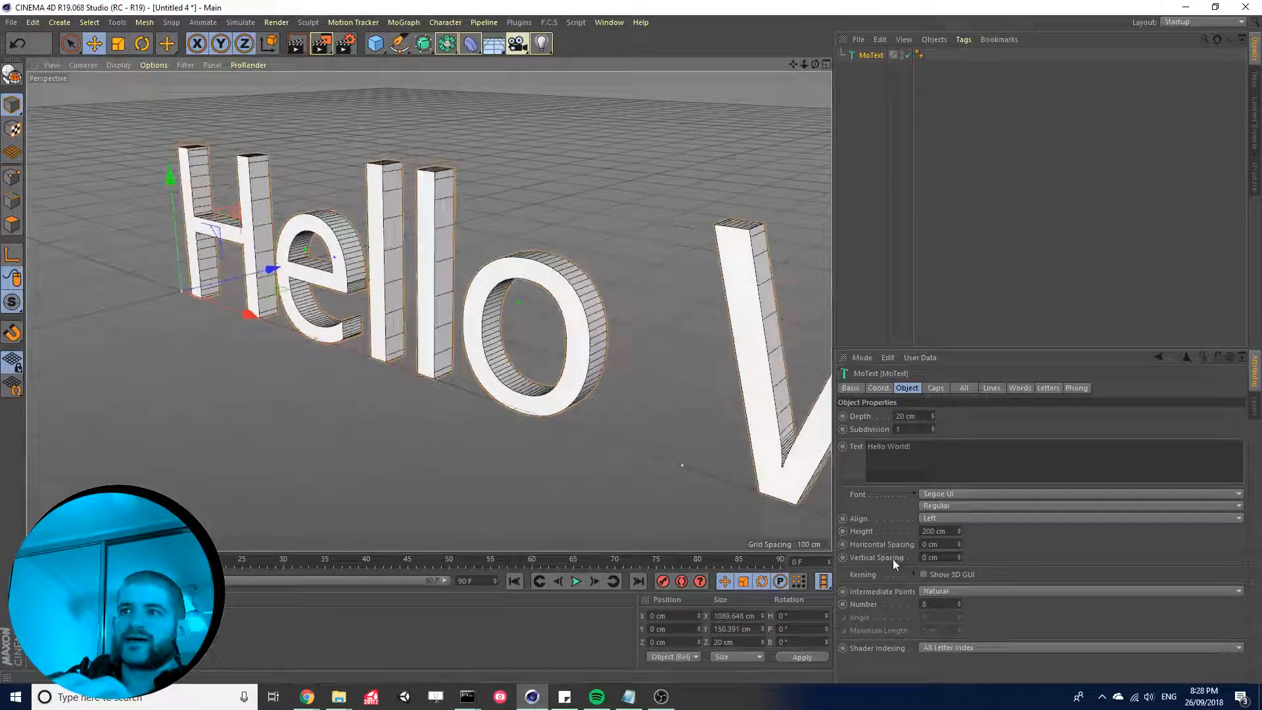
pyautogui.moveTo(961, 603); pyautogui.dragTo(926, 607)
pyautogui.click(960, 601)
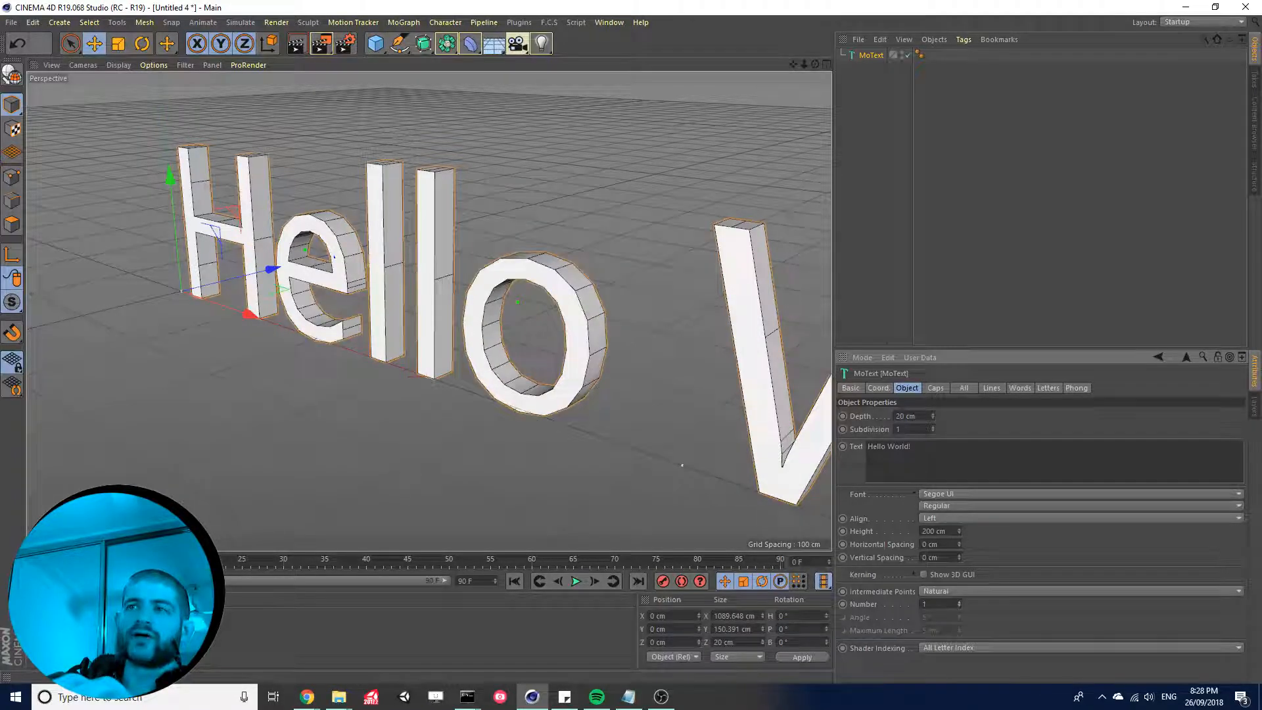
# - Examine the simplified letter geometry, especially the side edges and front faces of the H and e
pyautogui.keyDown('alt'); pyautogui.moveTo(625, 328); pyautogui.dragTo(423, 288, button='middle'); pyautogui.keyUp('alt')
pyautogui.keyDown('alt'); pyautogui.moveTo(423, 287); pyautogui.dragTo(561, 333); pyautogui.keyUp('alt')
pyautogui.keyDown('alt'); pyautogui.moveTo(561, 333); pyautogui.dragTo(477, 460, button='middle'); pyautogui.keyUp('alt')
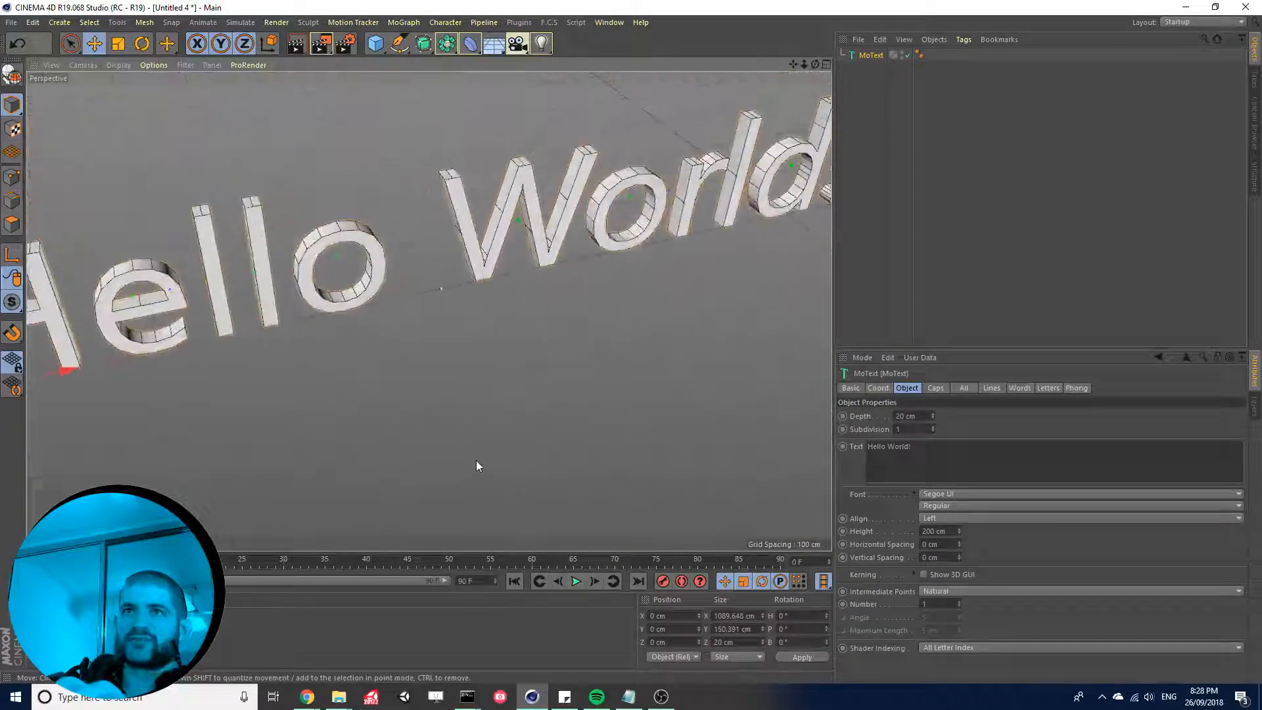
pyautogui.keyDown('alt'); pyautogui.moveTo(493, 288); pyautogui.dragTo(448, 439, button='middle'); pyautogui.keyUp('alt')
pyautogui.keyDown('alt'); pyautogui.moveTo(217, 380); pyautogui.dragTo(418, 361, button='middle'); pyautogui.keyUp('alt')
pyautogui.keyDown('alt'); pyautogui.moveTo(113, 451); pyautogui.dragTo(242, 392, button='right'); pyautogui.keyUp('alt')
pyautogui.keyDown('alt'); pyautogui.moveTo(242, 392); pyautogui.dragTo(147, 318); pyautogui.keyUp('alt')
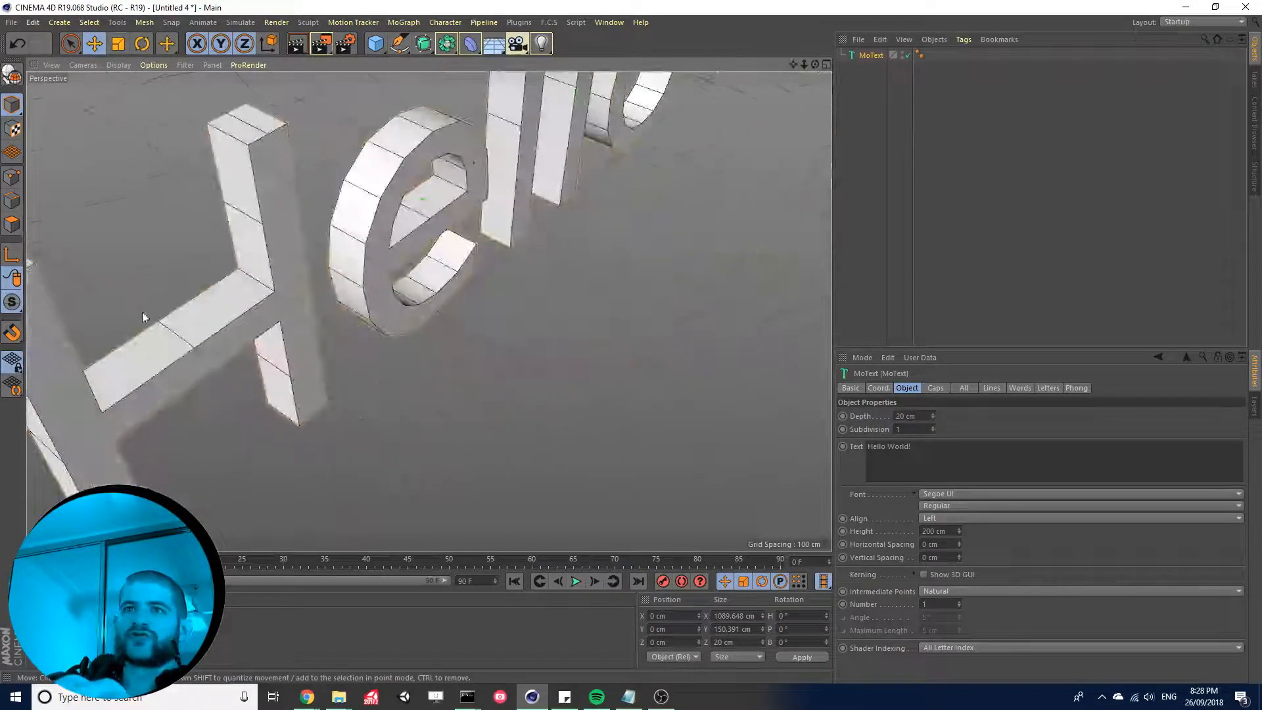
pyautogui.keyDown('alt'); pyautogui.moveTo(490, 278); pyautogui.dragTo(267, 203); pyautogui.keyUp('alt')
pyautogui.keyDown('alt'); pyautogui.moveTo(312, 281); pyautogui.dragTo(297, 113); pyautogui.keyUp('alt')
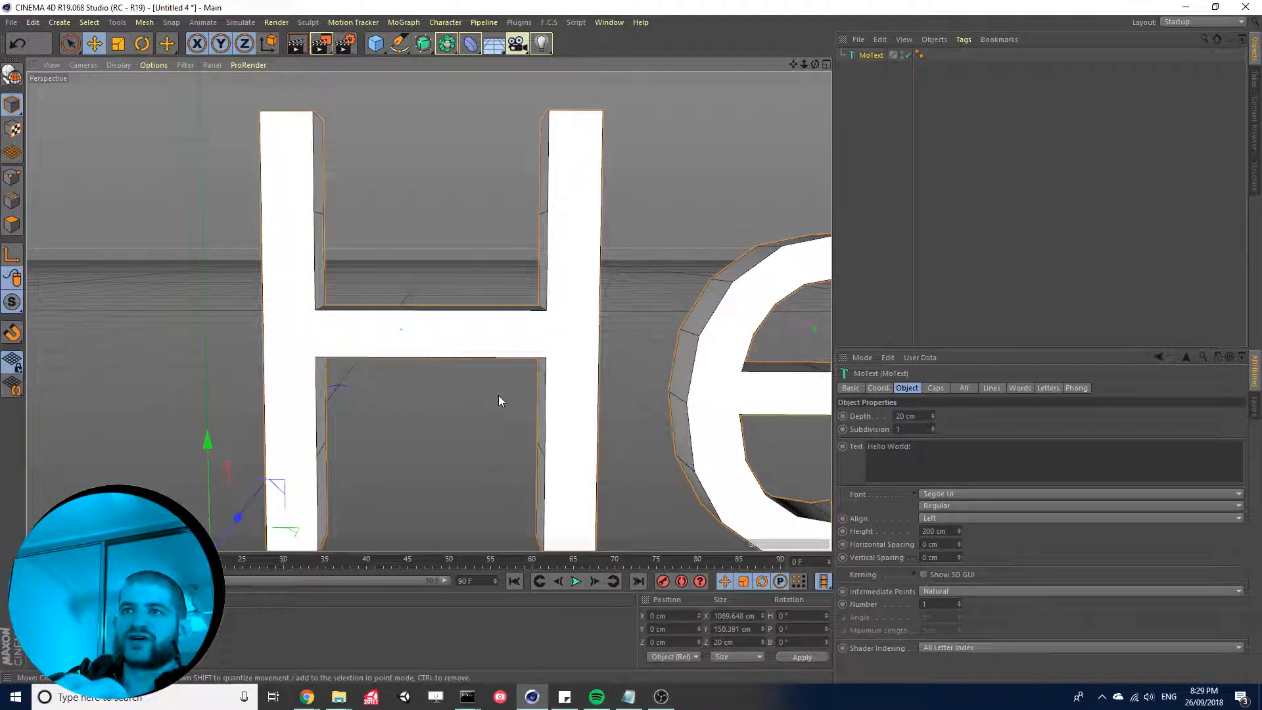
pyautogui.keyDown('alt'); pyautogui.moveTo(499, 396); pyautogui.dragTo(417, 456); pyautogui.keyUp('alt')
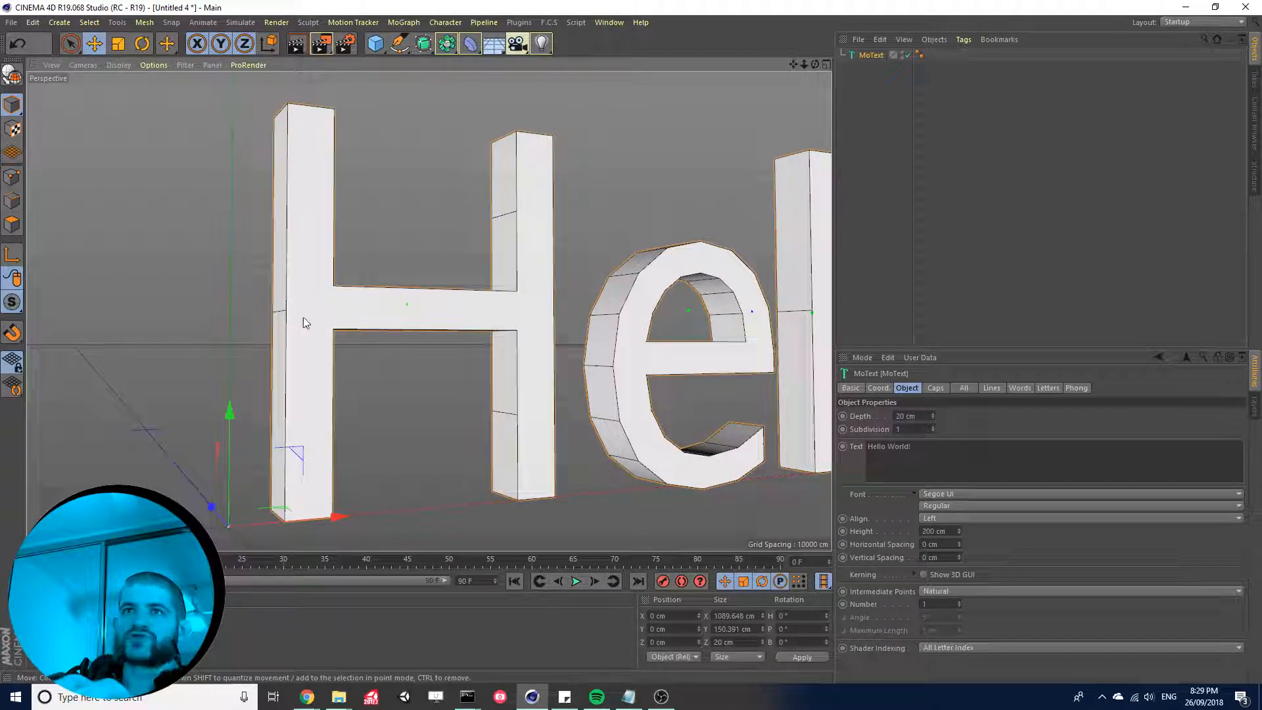
# - Set the text's cap type to Triangles
pyautogui.click(935, 389)
pyautogui.click(983, 590)
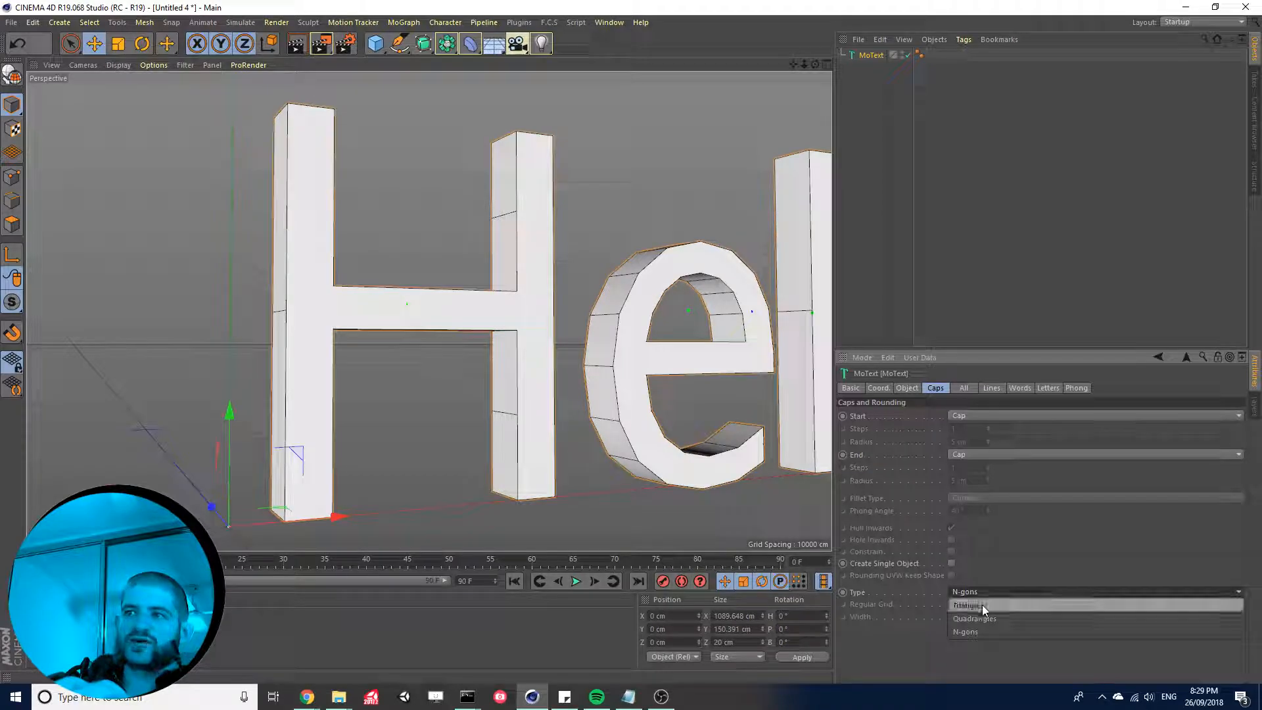
pyautogui.click(982, 605)
# - Examine the triangulated front caps across all the letters, from the H through the W to the exclamation mark
pyautogui.keyDown('alt'); pyautogui.moveTo(199, 337); pyautogui.dragTo(342, 388); pyautogui.keyUp('alt')
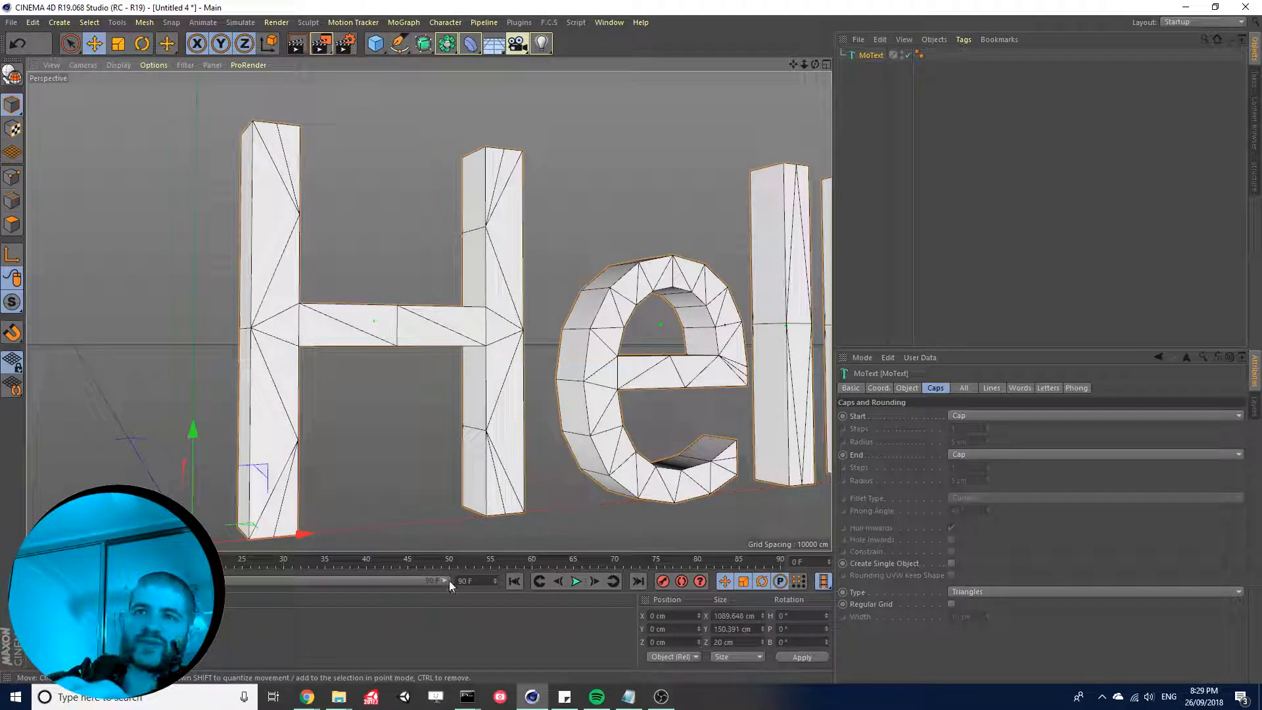
pyautogui.keyDown('alt'); pyautogui.moveTo(439, 420); pyautogui.dragTo(351, 429); pyautogui.keyUp('alt')
pyautogui.keyDown('alt'); pyautogui.moveTo(351, 429); pyautogui.dragTo(422, 395, button='middle'); pyautogui.keyUp('alt')
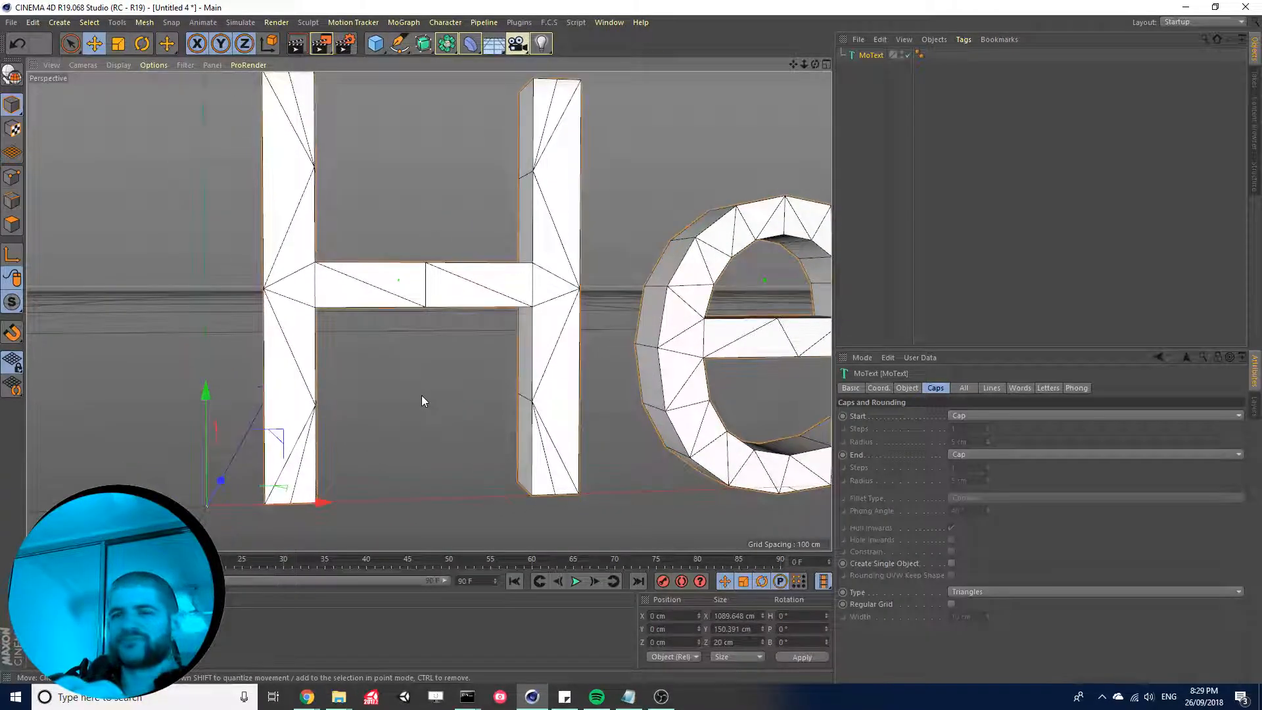
pyautogui.keyDown('alt'); pyautogui.moveTo(618, 487); pyautogui.dragTo(519, 388, button='right'); pyautogui.keyUp('alt')
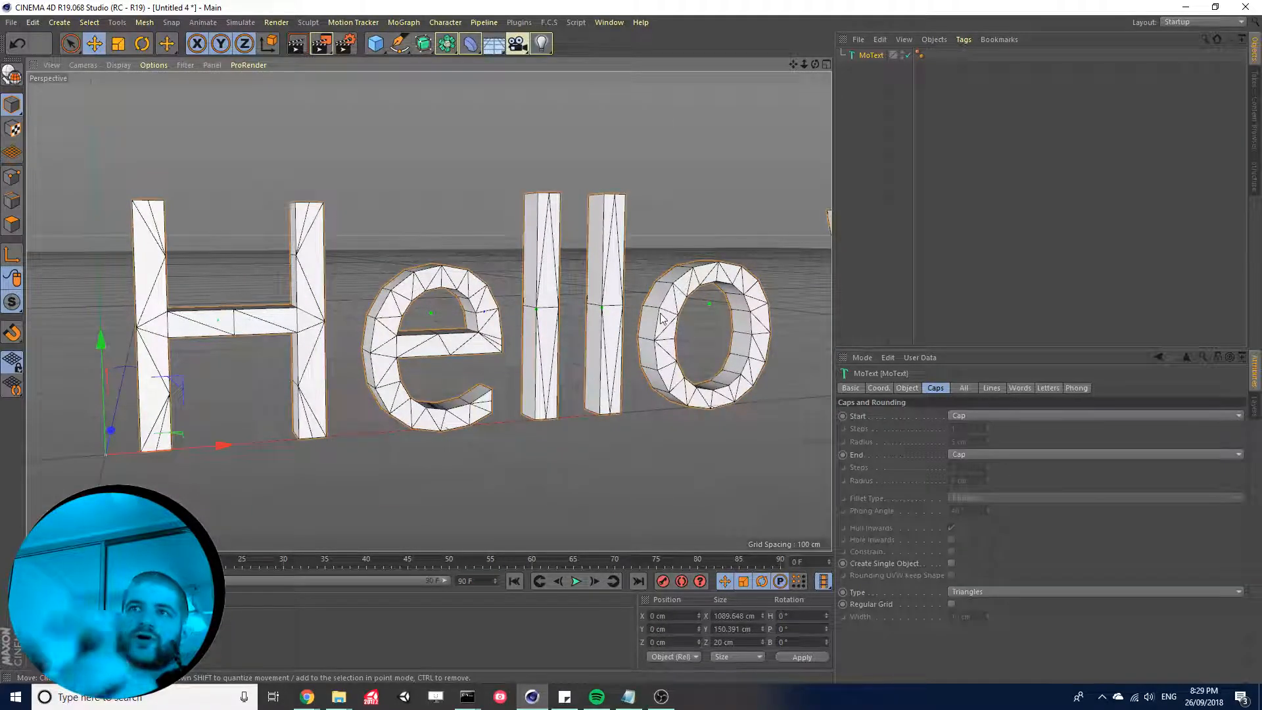
pyautogui.keyDown('alt'); pyautogui.moveTo(638, 342); pyautogui.dragTo(410, 440); pyautogui.keyUp('alt')
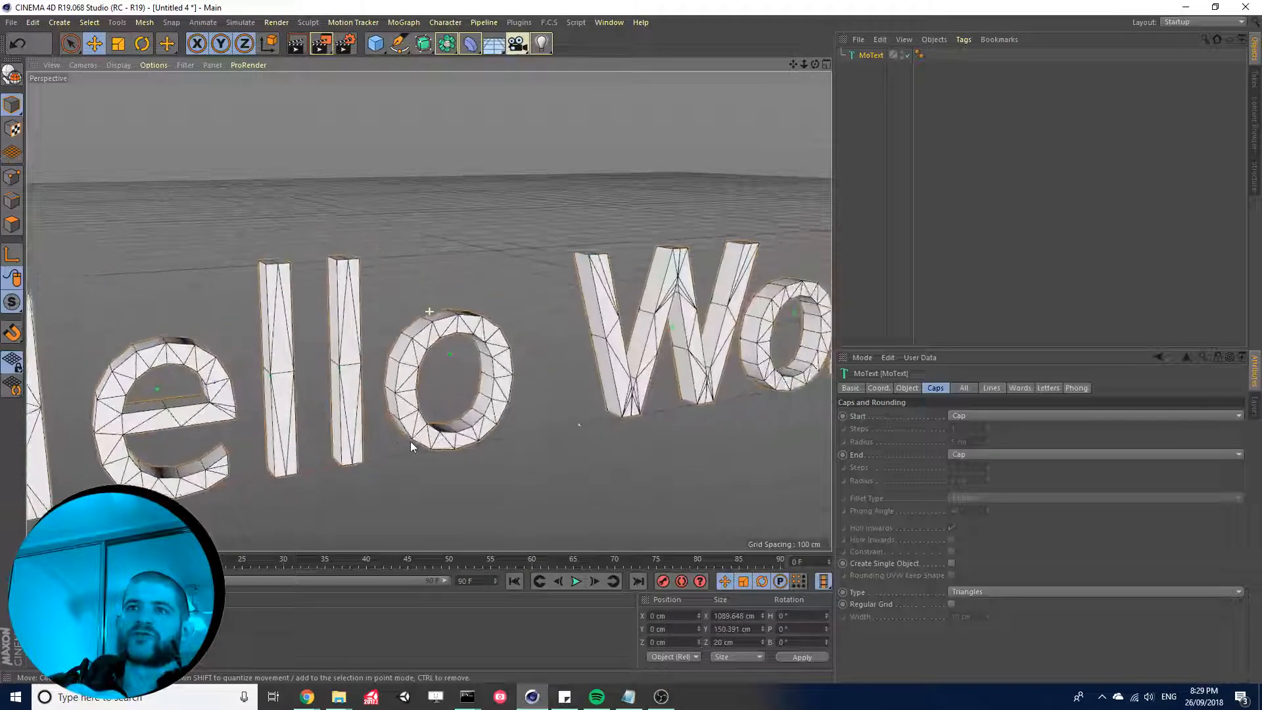
pyautogui.keyDown('alt'); pyautogui.moveTo(508, 360); pyautogui.dragTo(325, 447, button='right'); pyautogui.keyUp('alt')
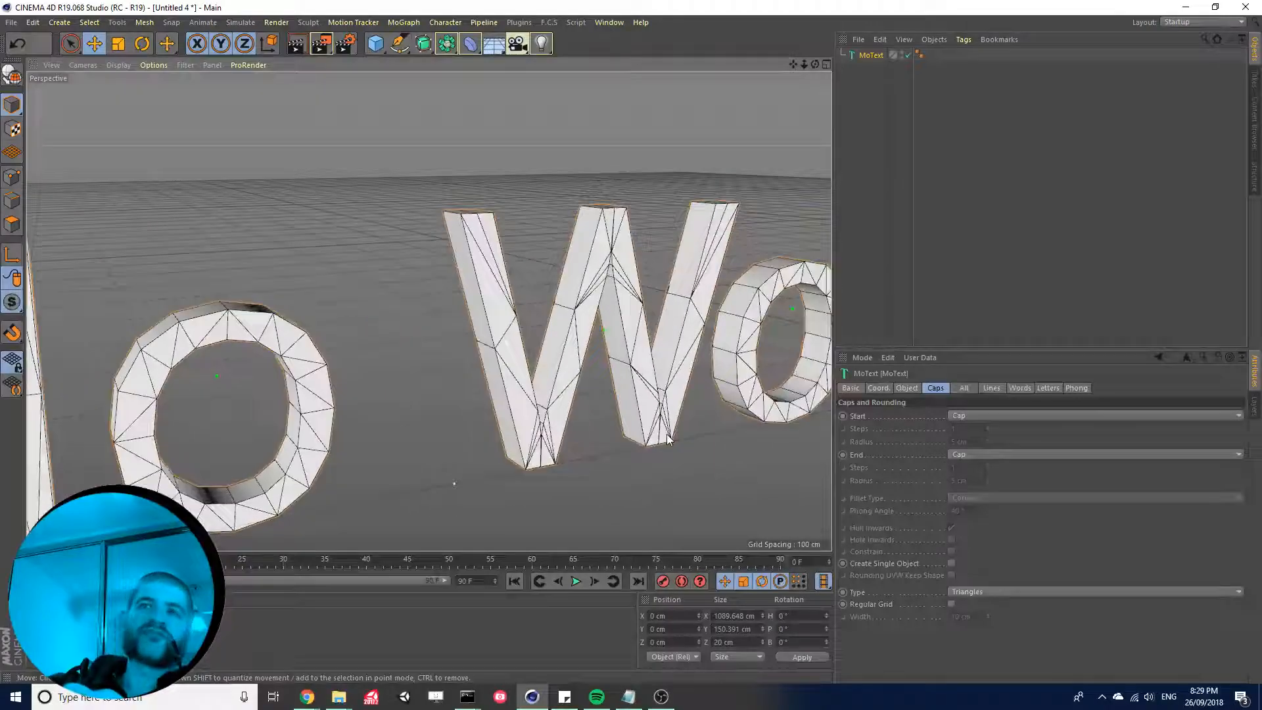
pyautogui.keyDown('alt'); pyautogui.moveTo(667, 436); pyautogui.dragTo(517, 429, button='middle'); pyautogui.keyUp('alt')
pyautogui.keyDown('alt'); pyautogui.moveTo(517, 428); pyautogui.dragTo(483, 414, button='right'); pyautogui.keyUp('alt')
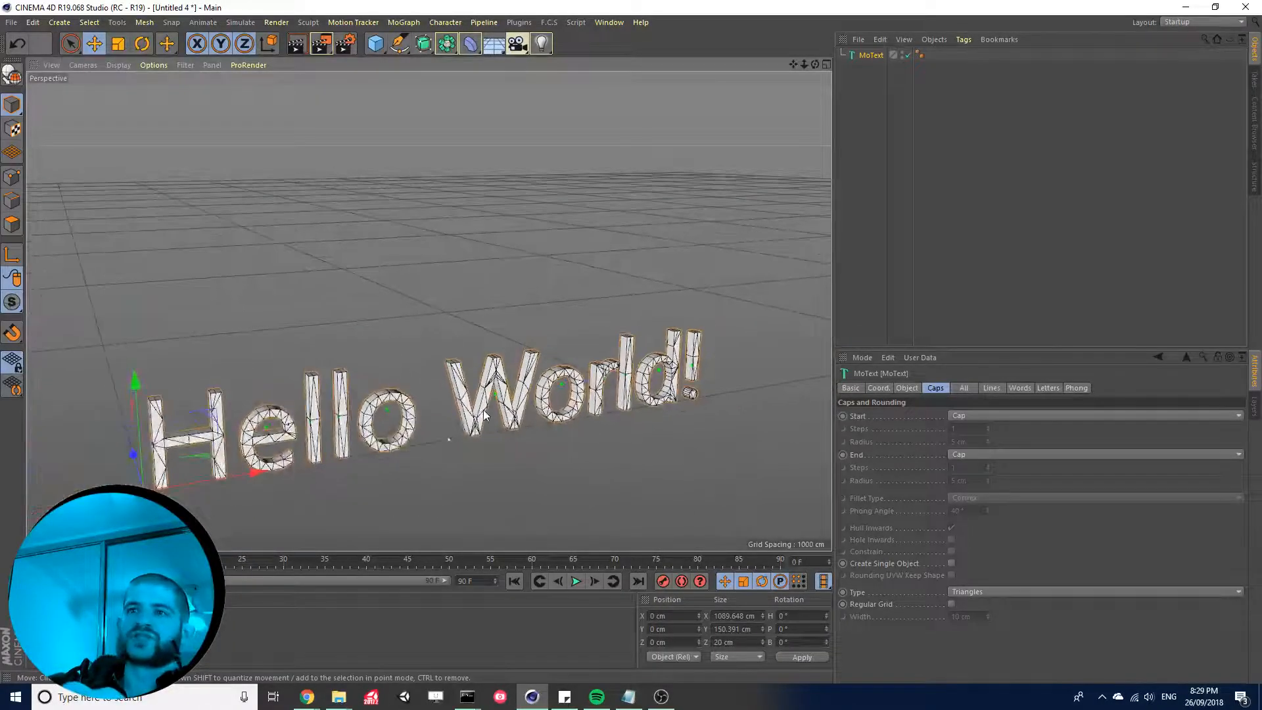
pyautogui.keyDown('alt'); pyautogui.moveTo(524, 400); pyautogui.dragTo(608, 370, button='middle'); pyautogui.keyUp('alt')
pyautogui.keyDown('alt'); pyautogui.moveTo(403, 399); pyautogui.dragTo(454, 390, button='right'); pyautogui.keyUp('alt')
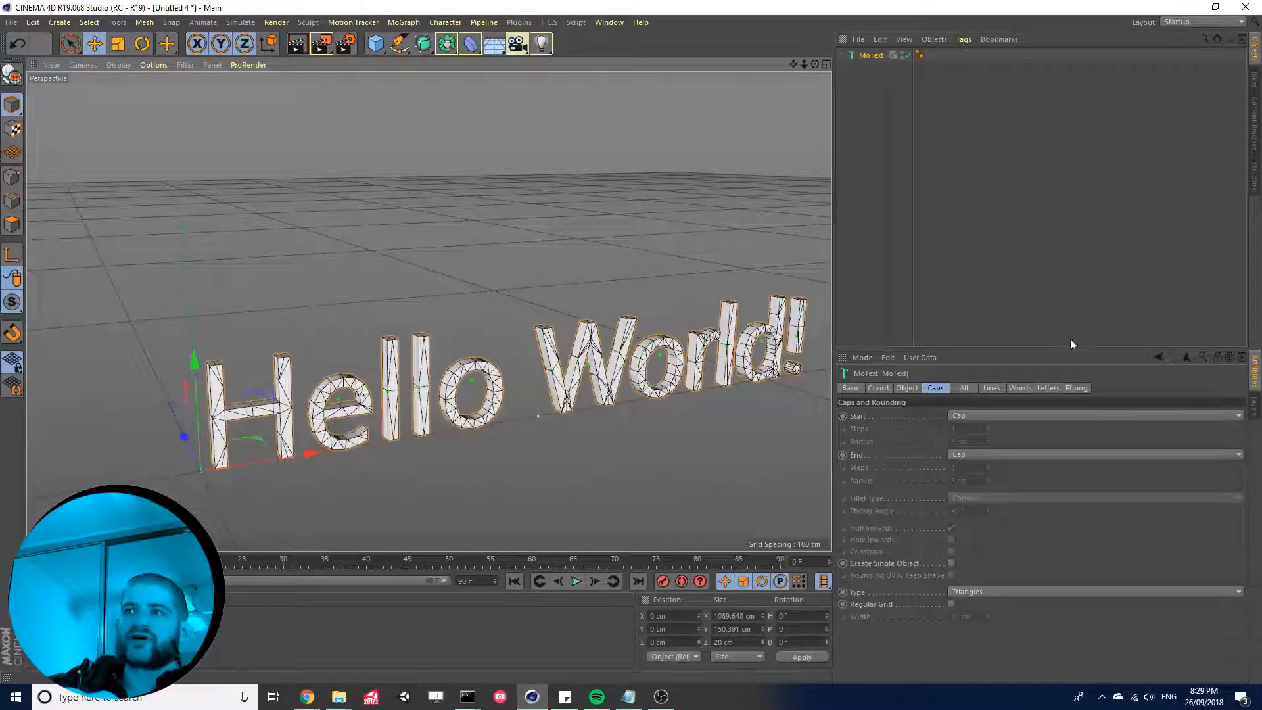
pyautogui.keyDown('alt'); pyautogui.moveTo(512, 271); pyautogui.dragTo(420, 269); pyautogui.keyUp('alt')
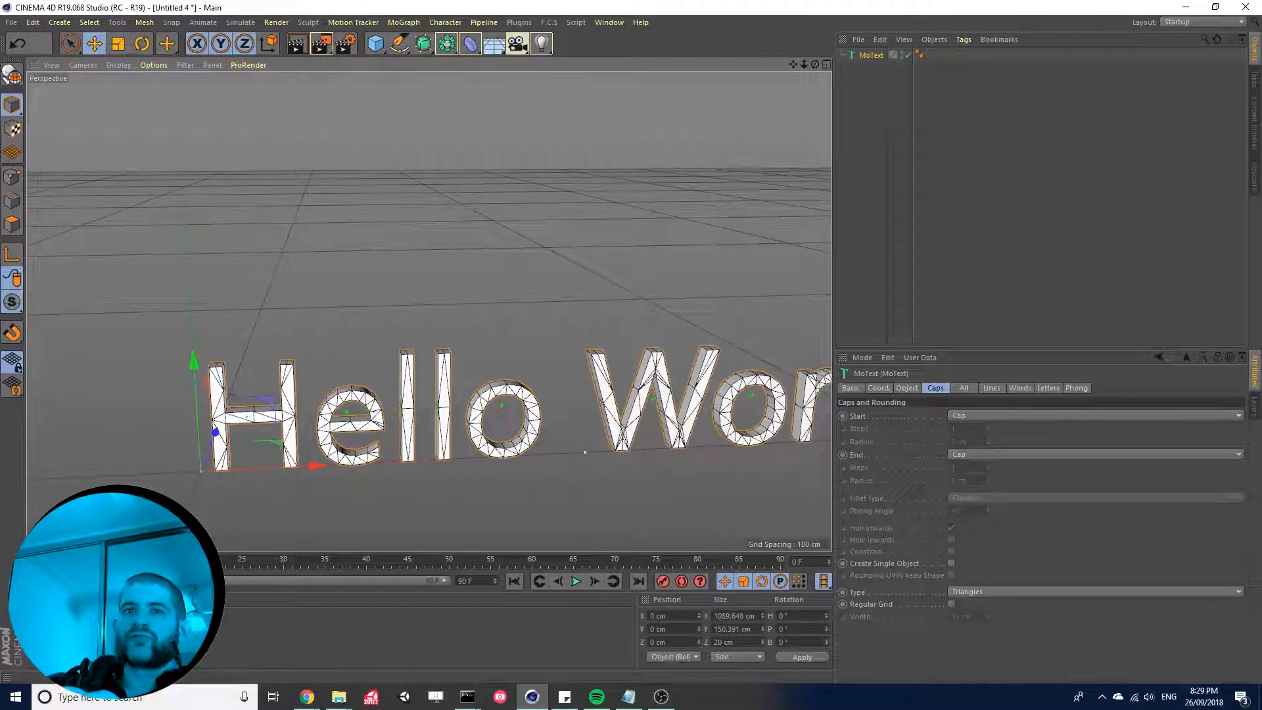
# - Create a new PBR material and turn off its Reflectance channel
pyautogui.click(54, 599)
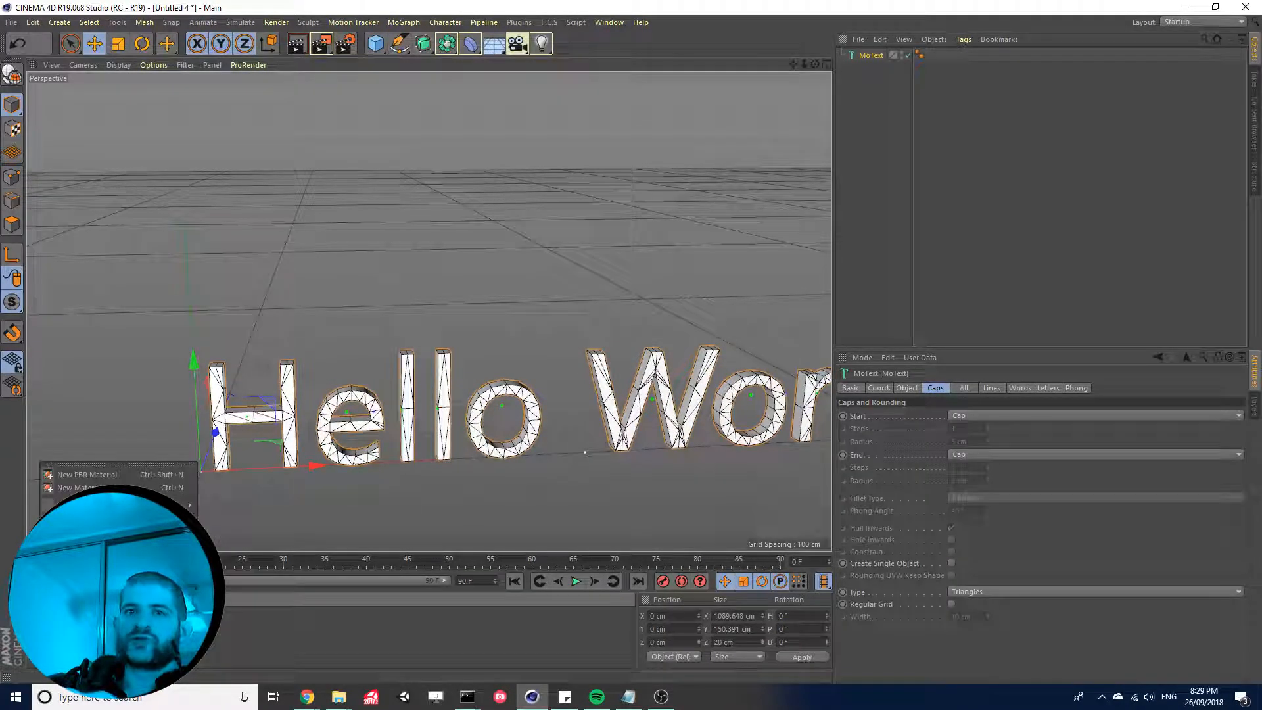
pyautogui.click(95, 476)
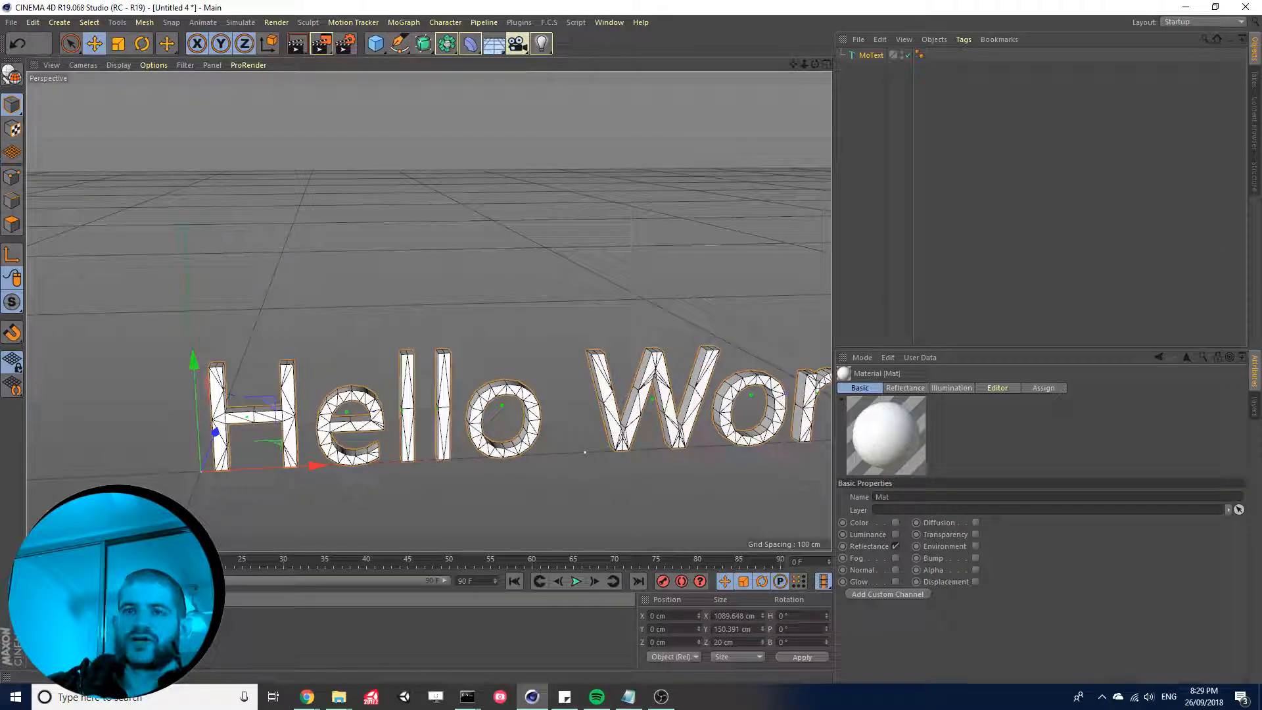
pyautogui.click(895, 546)
# - Enable the material's Color channel and set it to bright blue with 100% saturation and 100% value
pyautogui.click(896, 523)
pyautogui.click(906, 388)
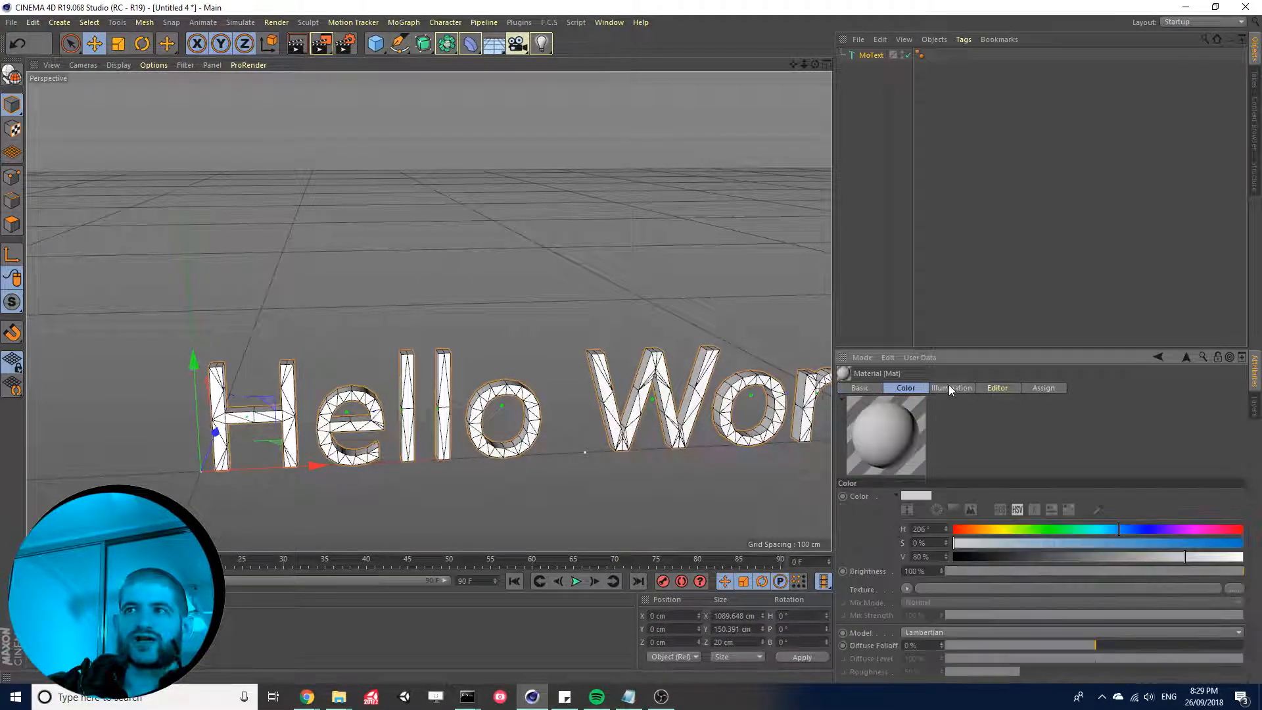
pyautogui.moveTo(1200, 533); pyautogui.dragTo(1252, 560)
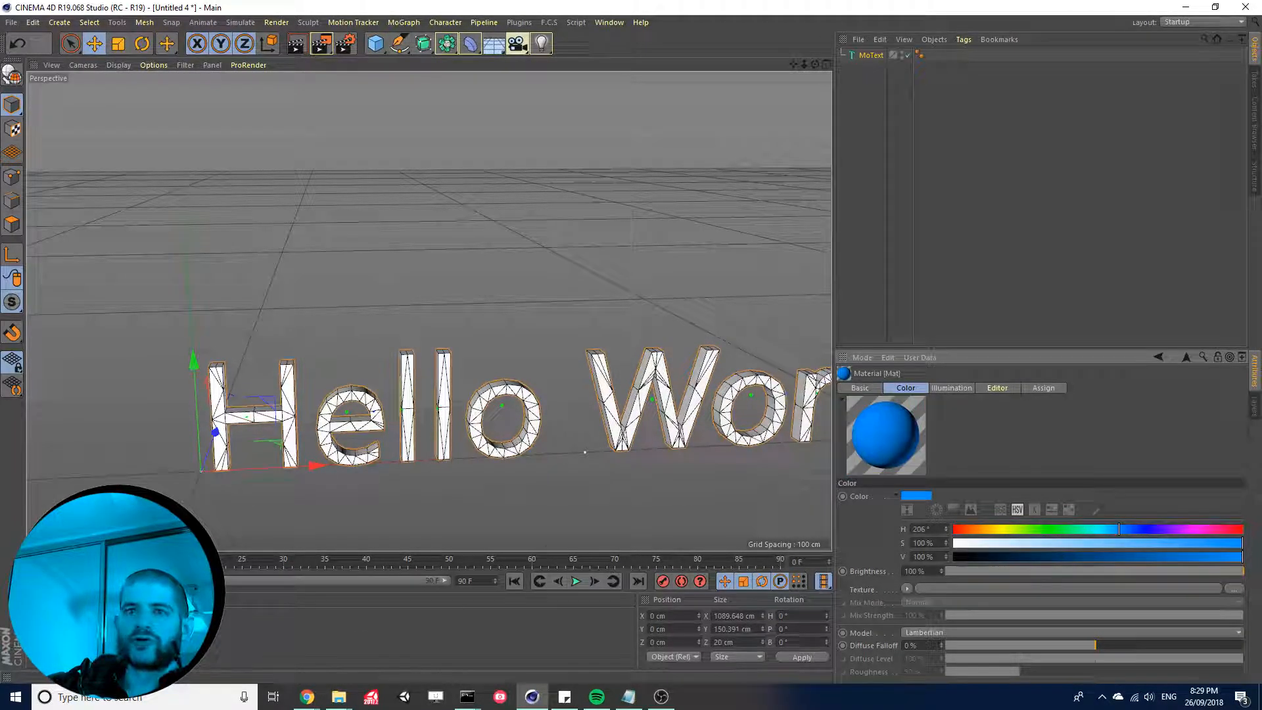
# - Apply the blue material to the MoText object and check it on the letters' fronts and sides
pyautogui.moveTo(44, 626); pyautogui.dragTo(882, 55)
pyautogui.scroll(5, 262, 423)
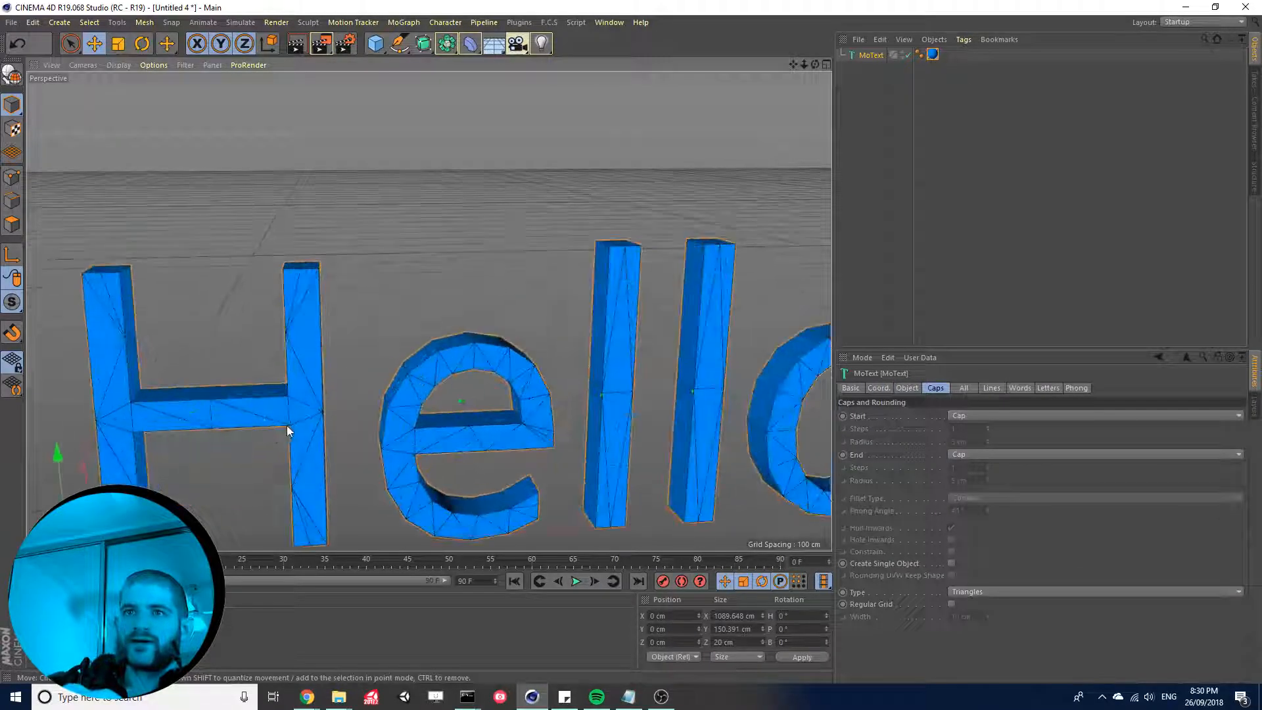
pyautogui.scroll(-3, 460, 276)
pyautogui.keyDown('alt'); pyautogui.moveTo(514, 238); pyautogui.dragTo(451, 377); pyautogui.keyUp('alt')
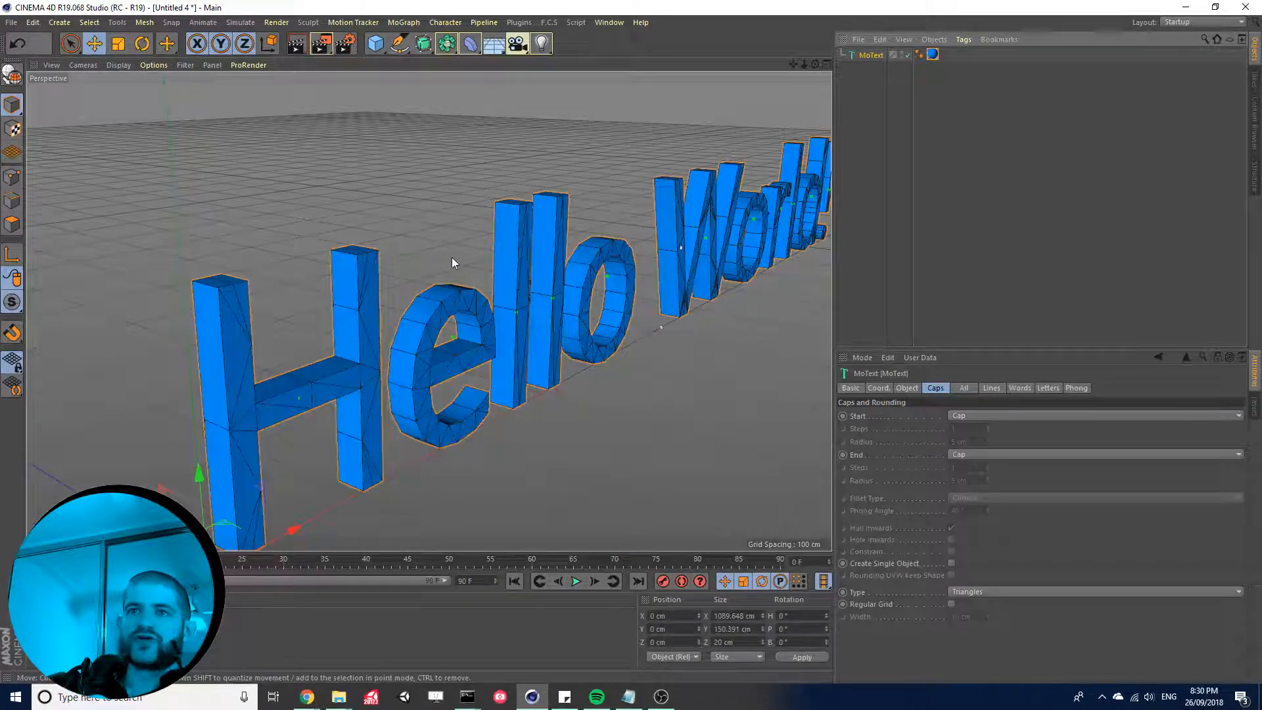
pyautogui.keyDown('alt'); pyautogui.moveTo(558, 284); pyautogui.dragTo(487, 316, button='middle'); pyautogui.keyUp('alt')
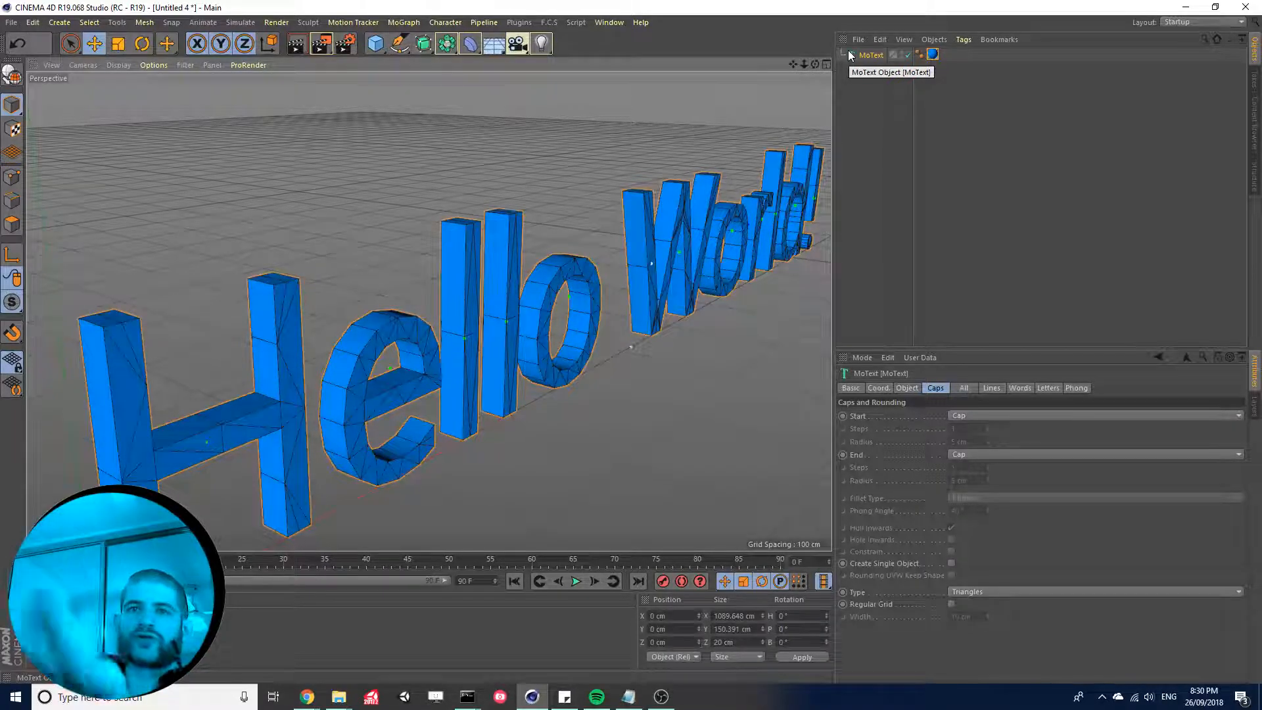
# - Make the MoText editable and unfold the Hello and World! groups down to their individual letters
pyautogui.click(13, 77)
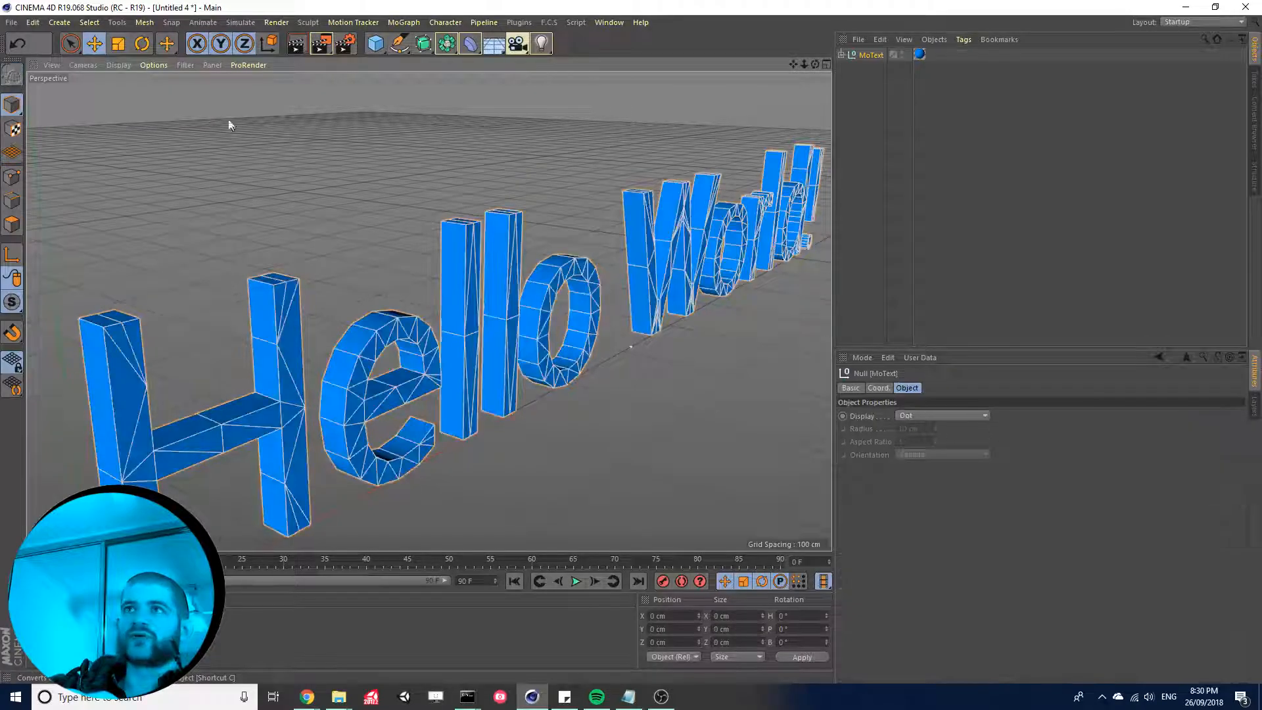
pyautogui.click(841, 55)
pyautogui.click(849, 68)
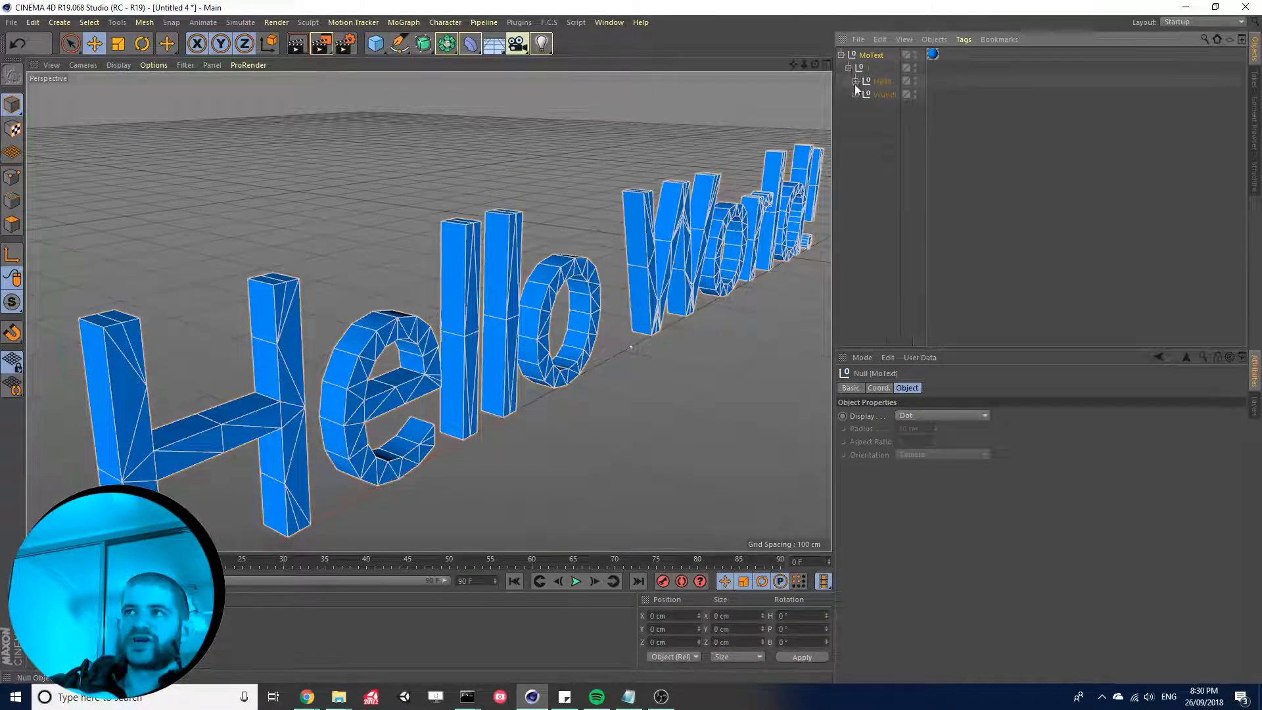
pyautogui.click(855, 80)
pyautogui.click(855, 162)
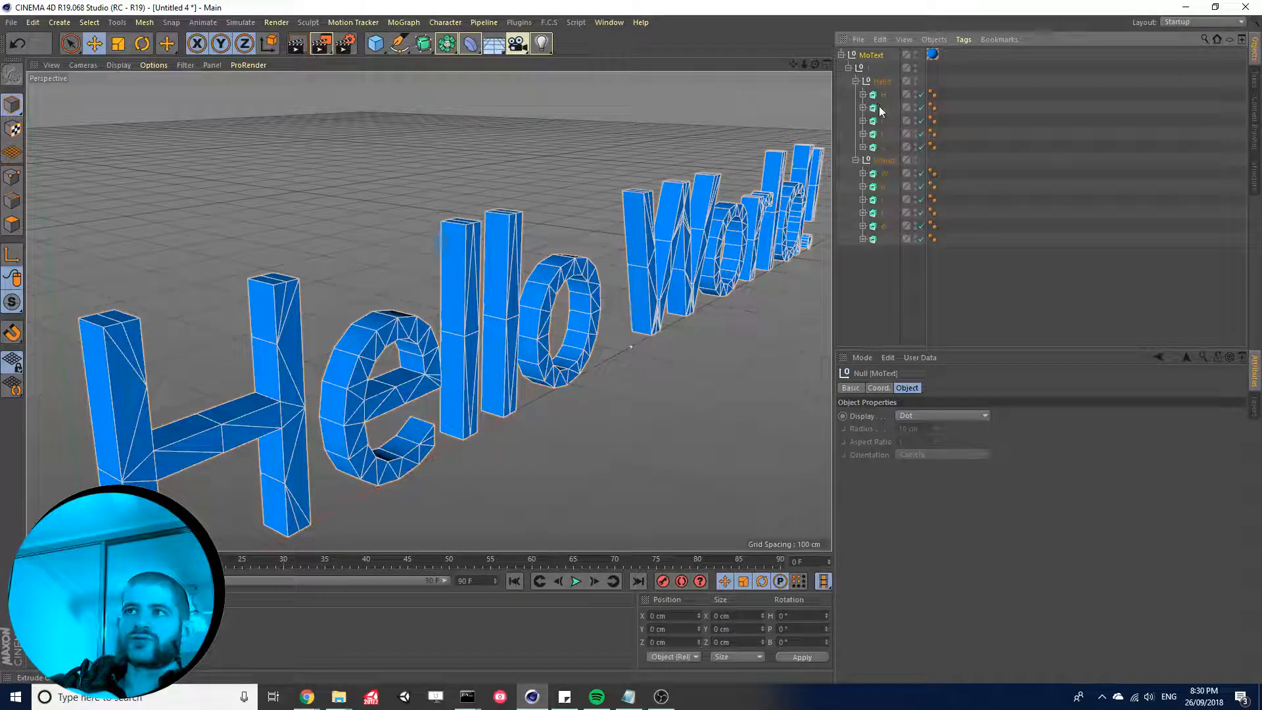
# - Make the letter H editable and merge it with its two caps into one object, deleting the originals
pyautogui.click(879, 95)
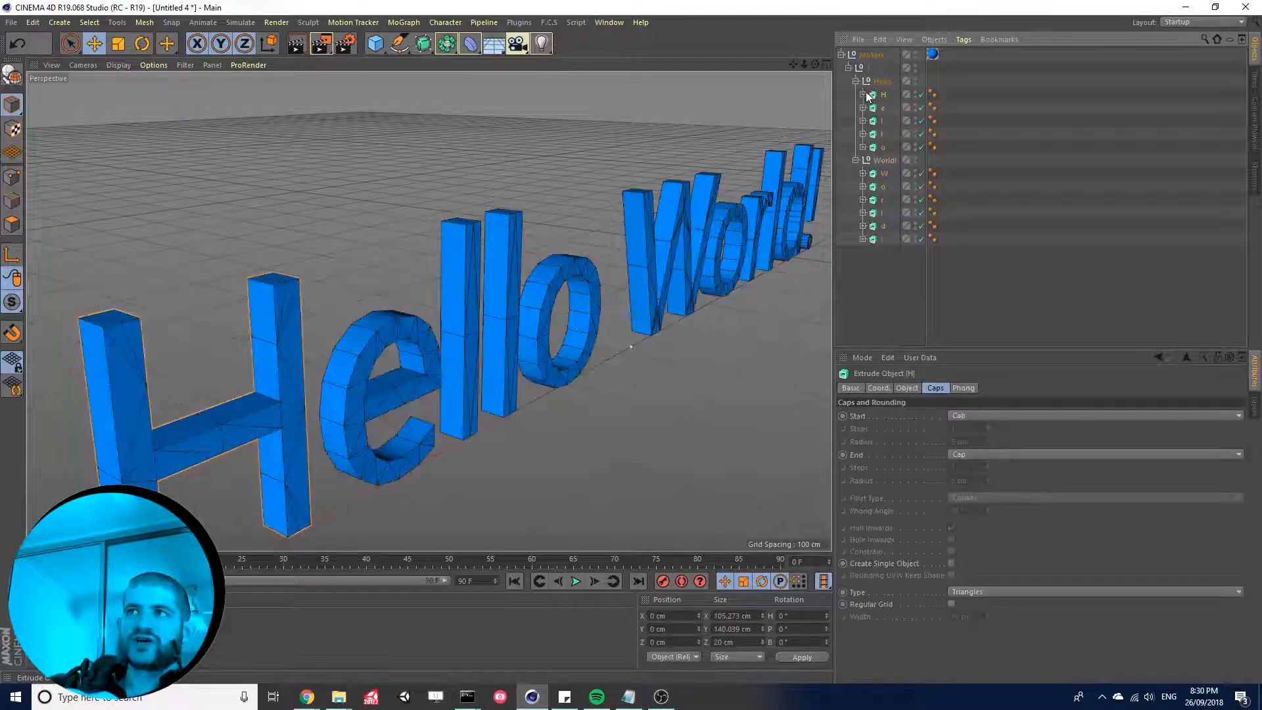
pyautogui.click(863, 94)
pyautogui.click(15, 73)
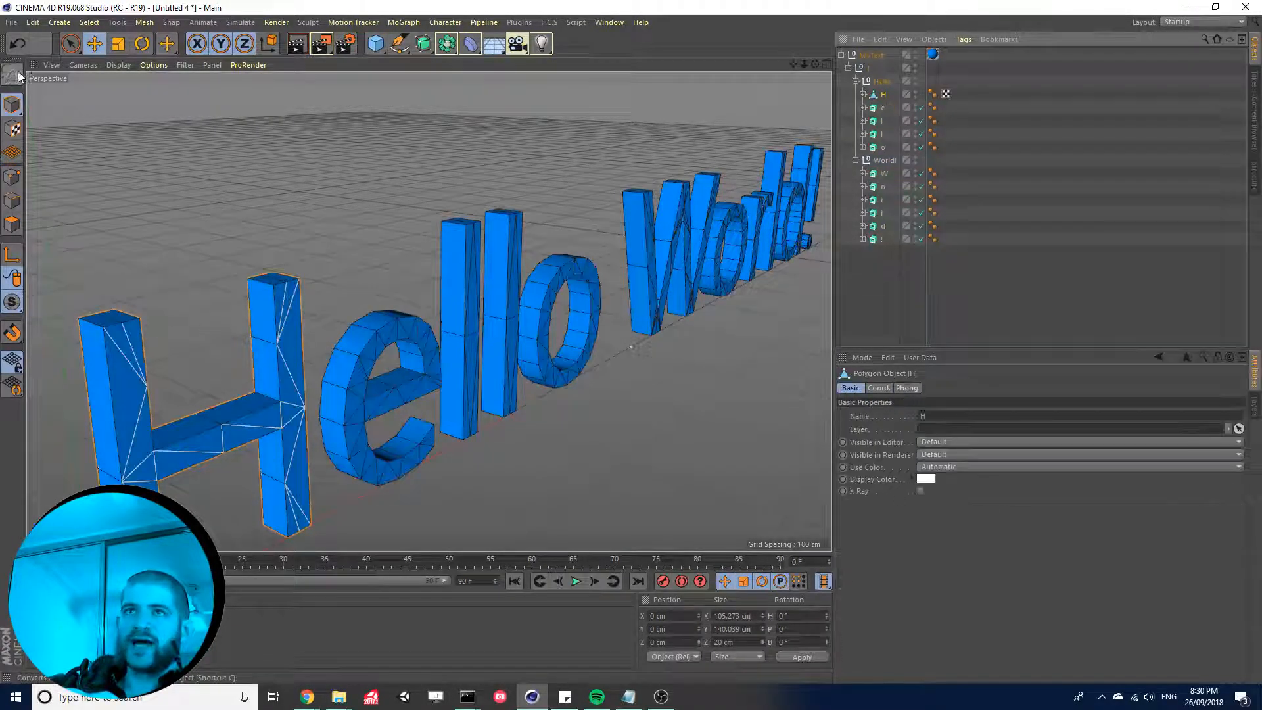
pyautogui.click(863, 94)
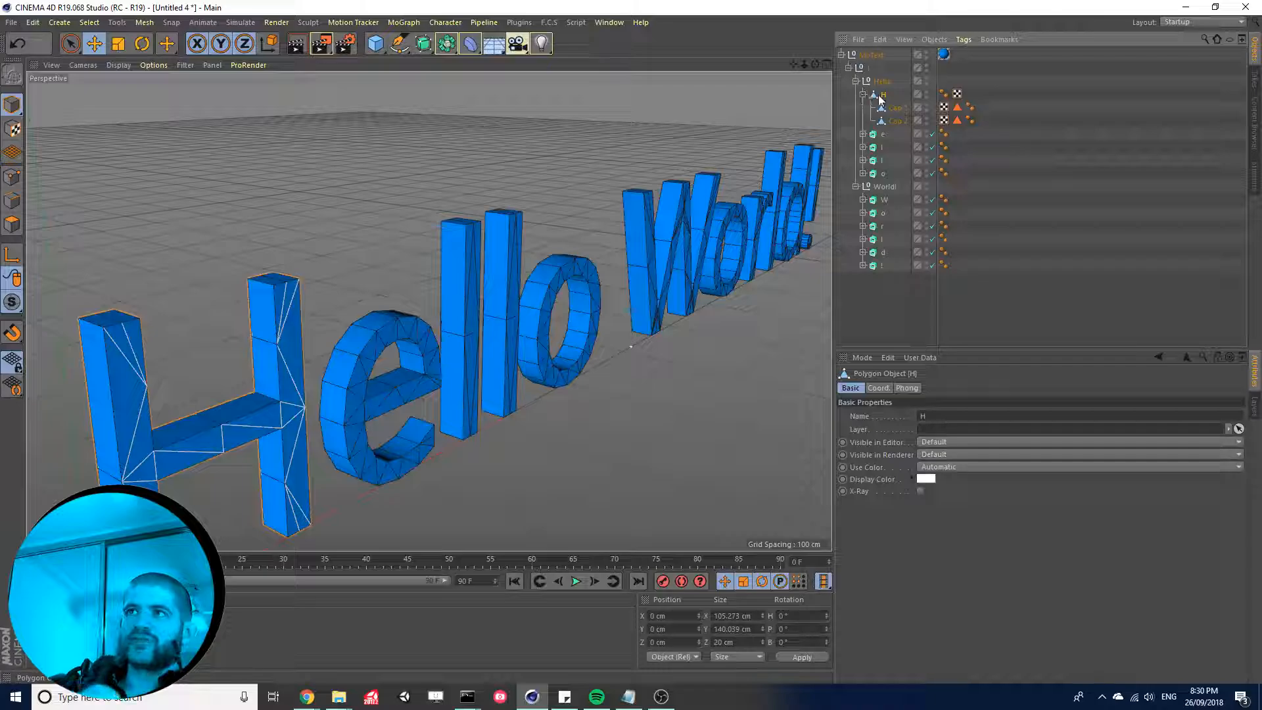
pyautogui.keyDown('shift'); pyautogui.click(900, 121); pyautogui.keyUp('shift')
pyautogui.rightClick(900, 121)
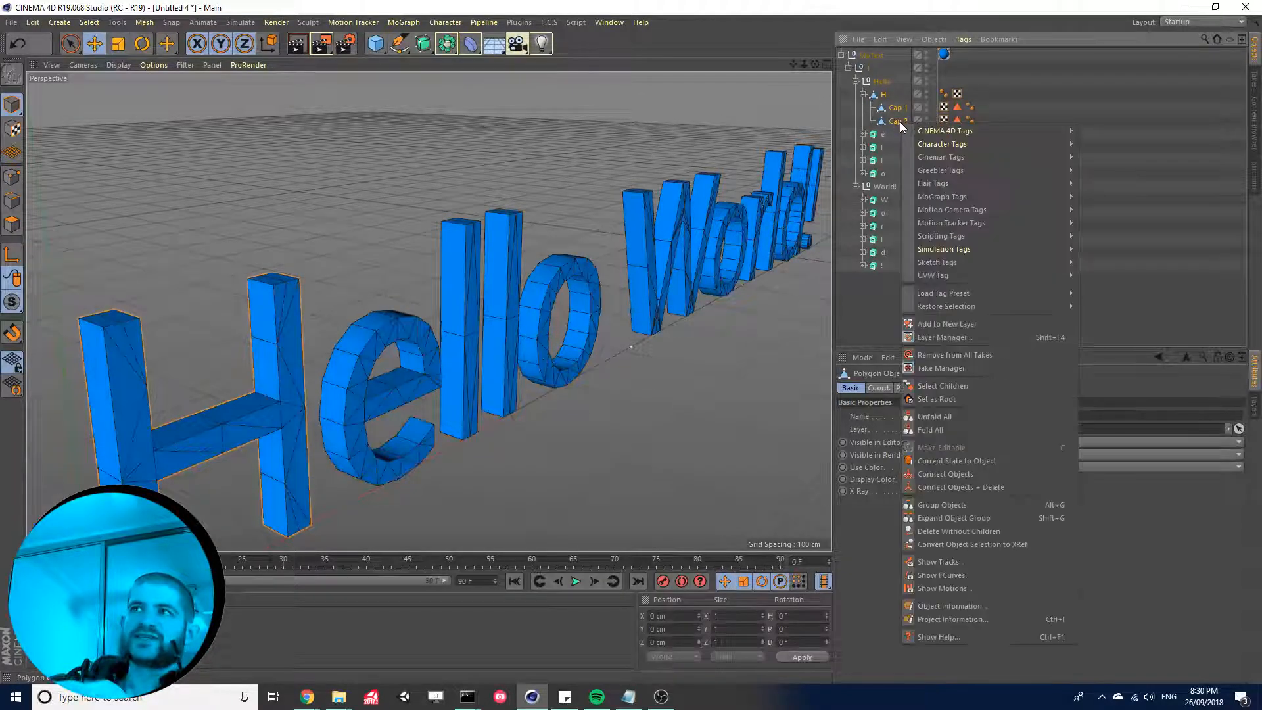
pyautogui.click(1014, 493)
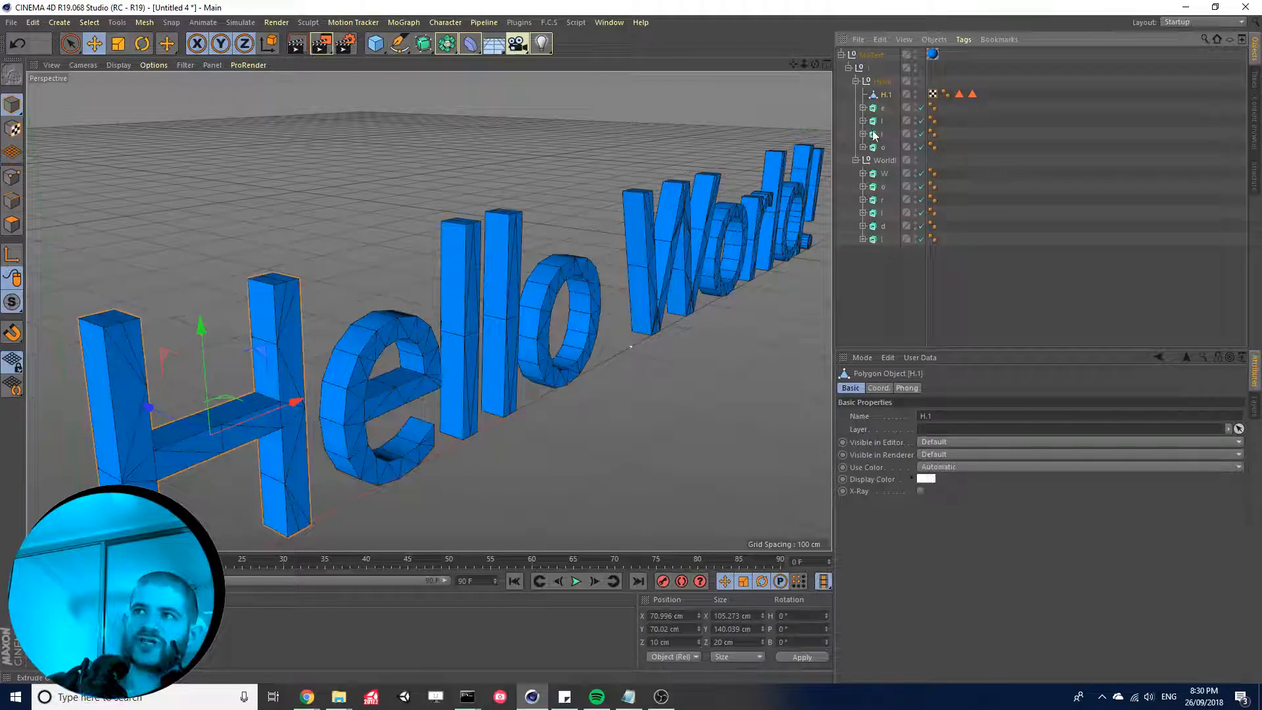
pyautogui.press('Down')
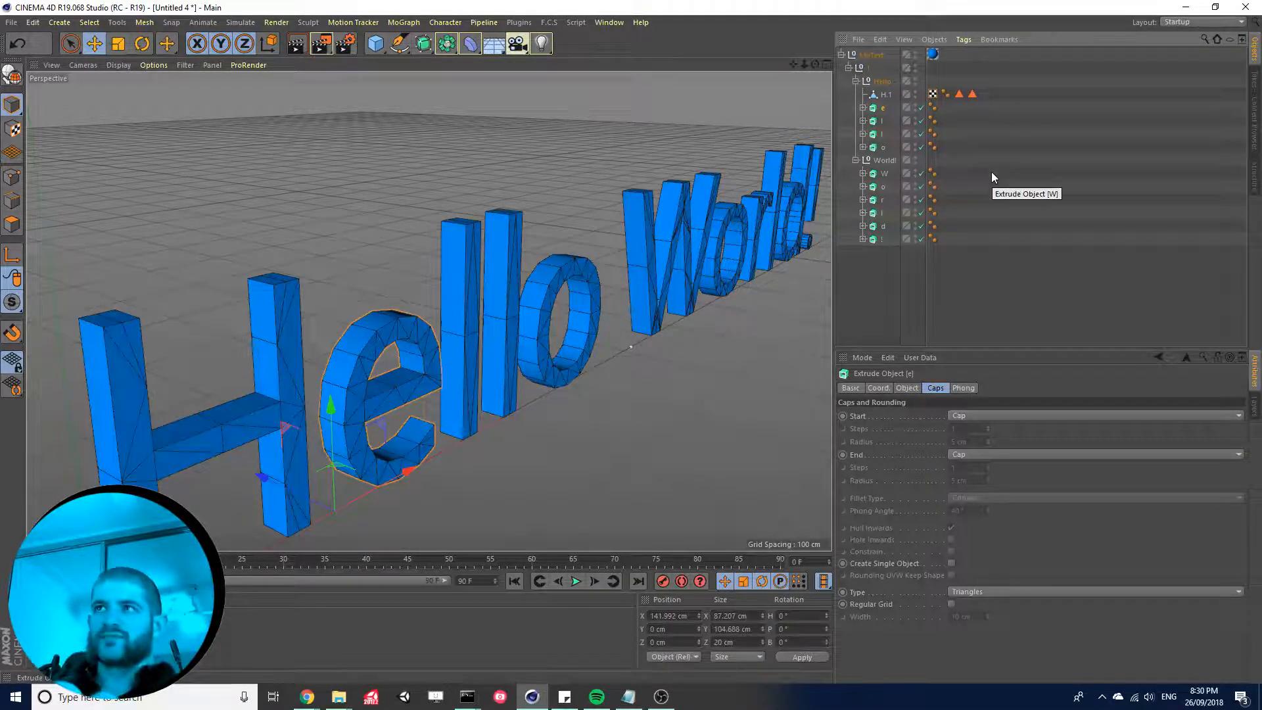
# - Undo the merging of the H and the conversions, back to the live MoText object
pyautogui.hotkey('ctrl', 'z')
pyautogui.hotkey('ctrl', 'z')
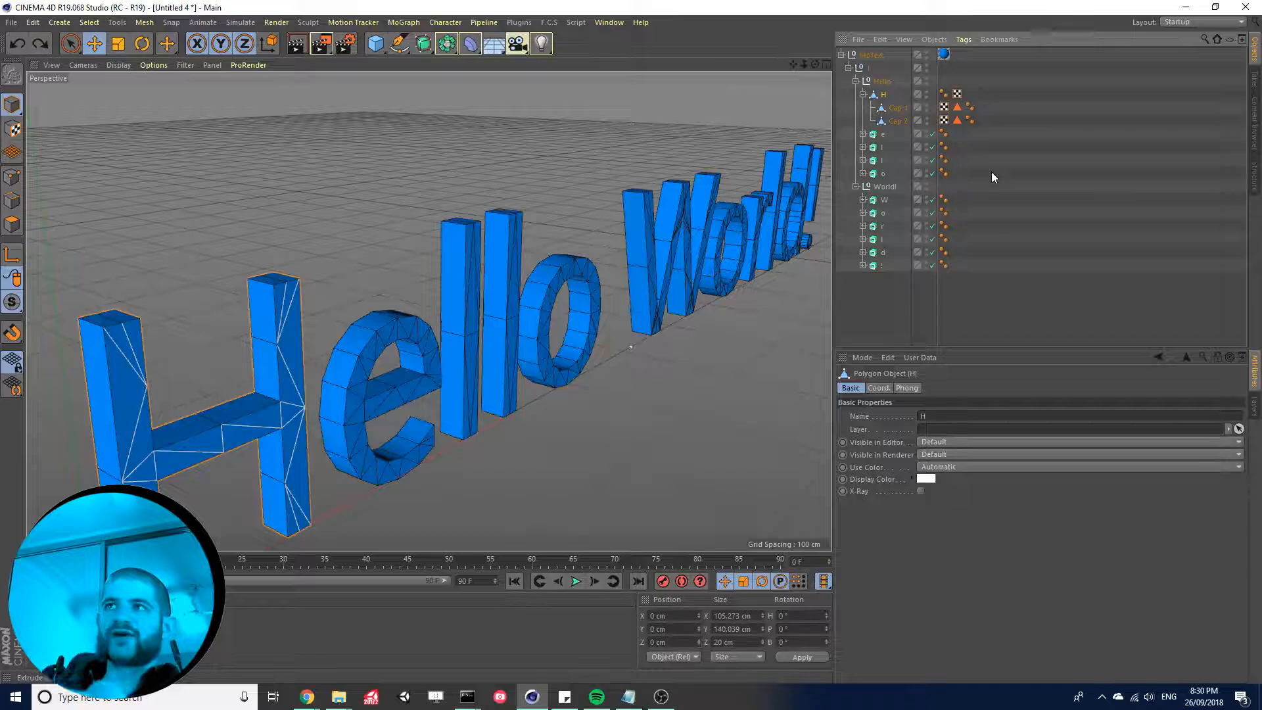
pyautogui.hotkey('ctrl', 'z')
pyautogui.hotkey('ctrl', 'z')
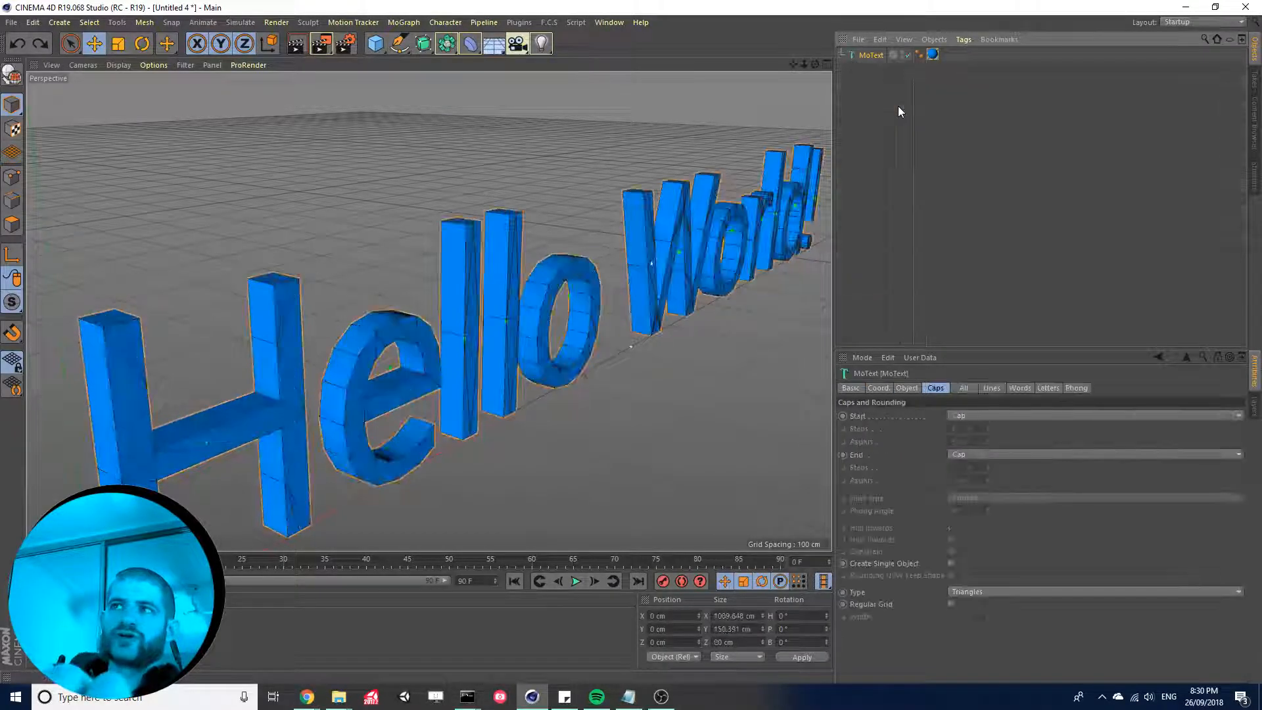
# - Add a Connect object, nest the MoText inside it, and move the blue material tag onto the Connect object
pyautogui.click(447, 46)
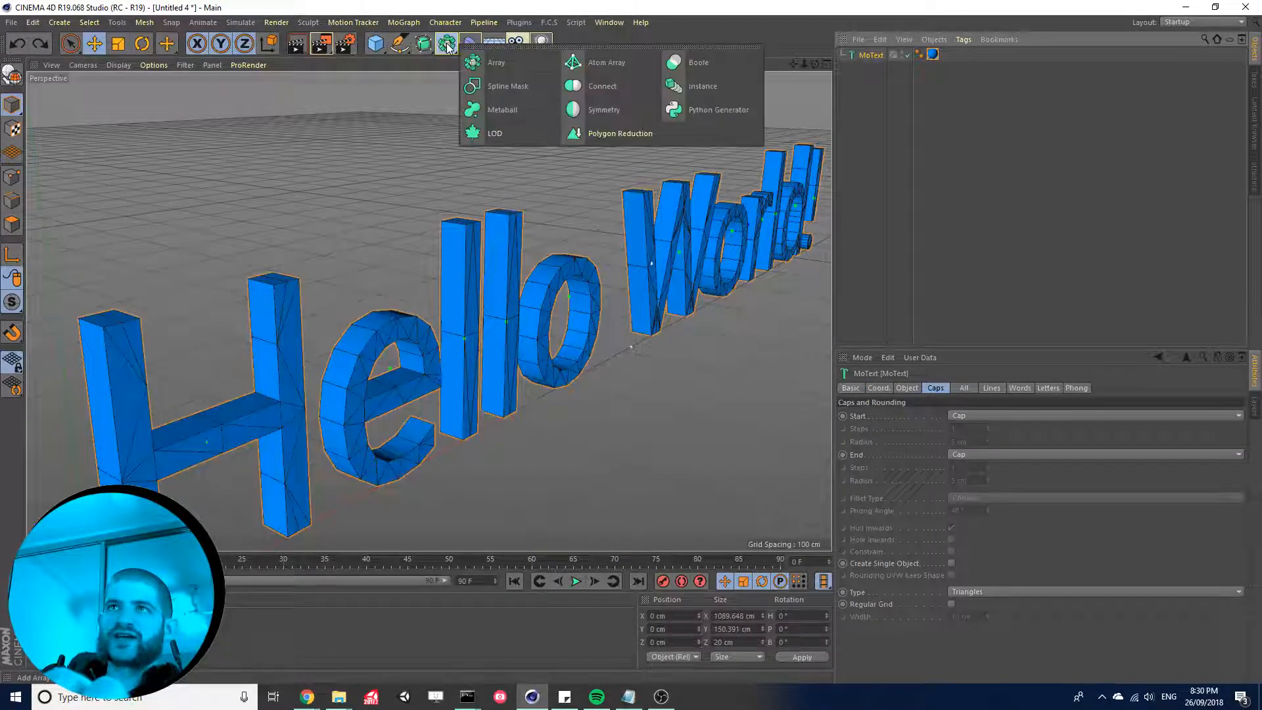
pyautogui.click(600, 84)
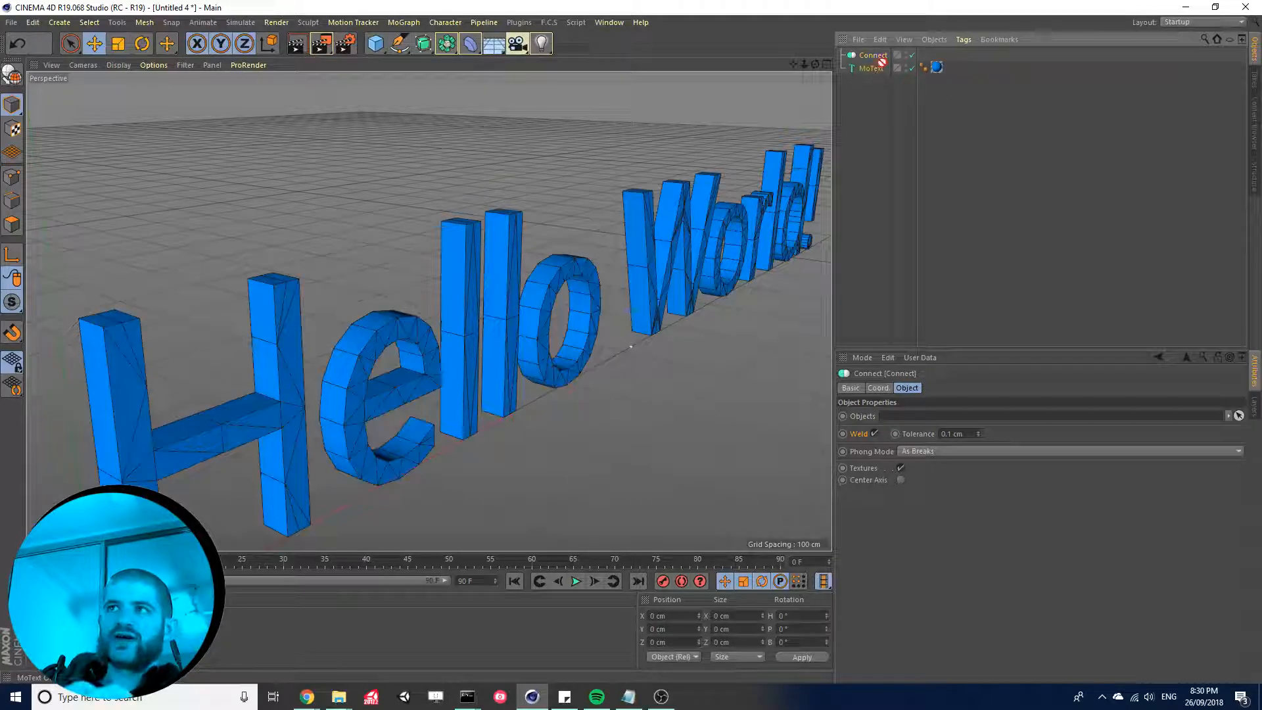
pyautogui.moveTo(879, 59); pyautogui.dragTo(938, 56)
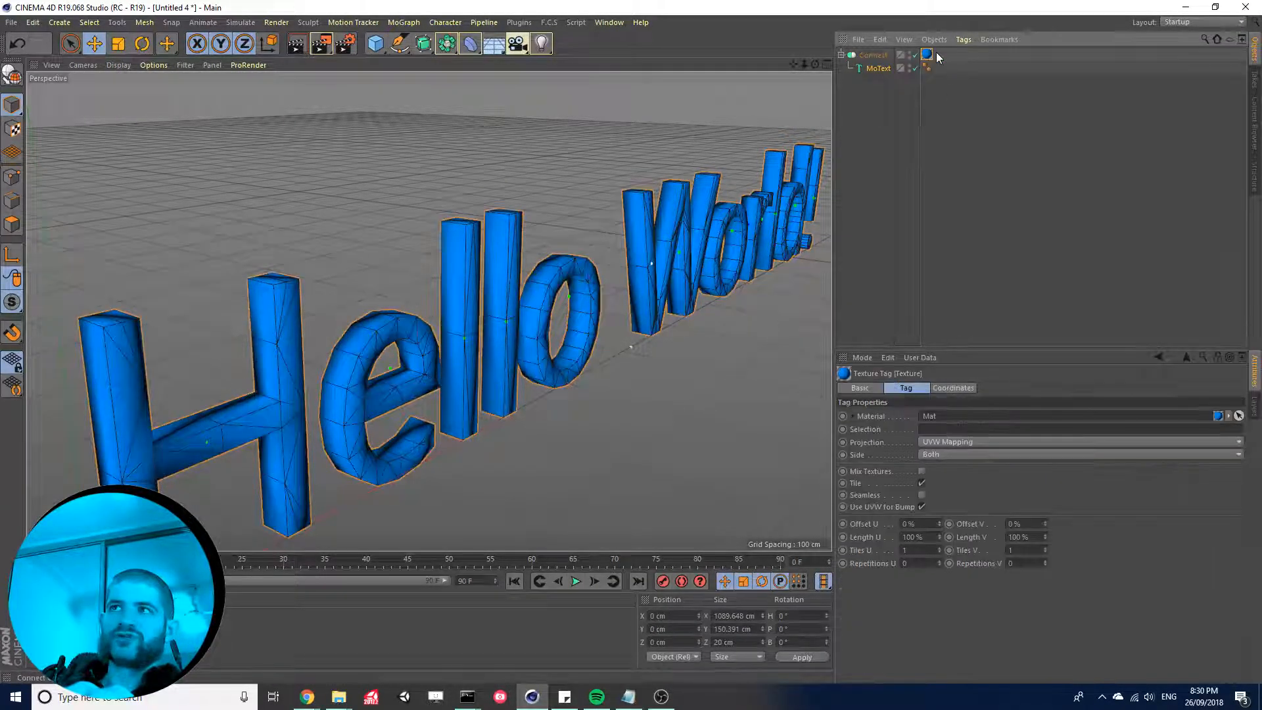
# - Try converting the Connect object into a single polygon mesh, and undo the conversion
pyautogui.click(876, 59)
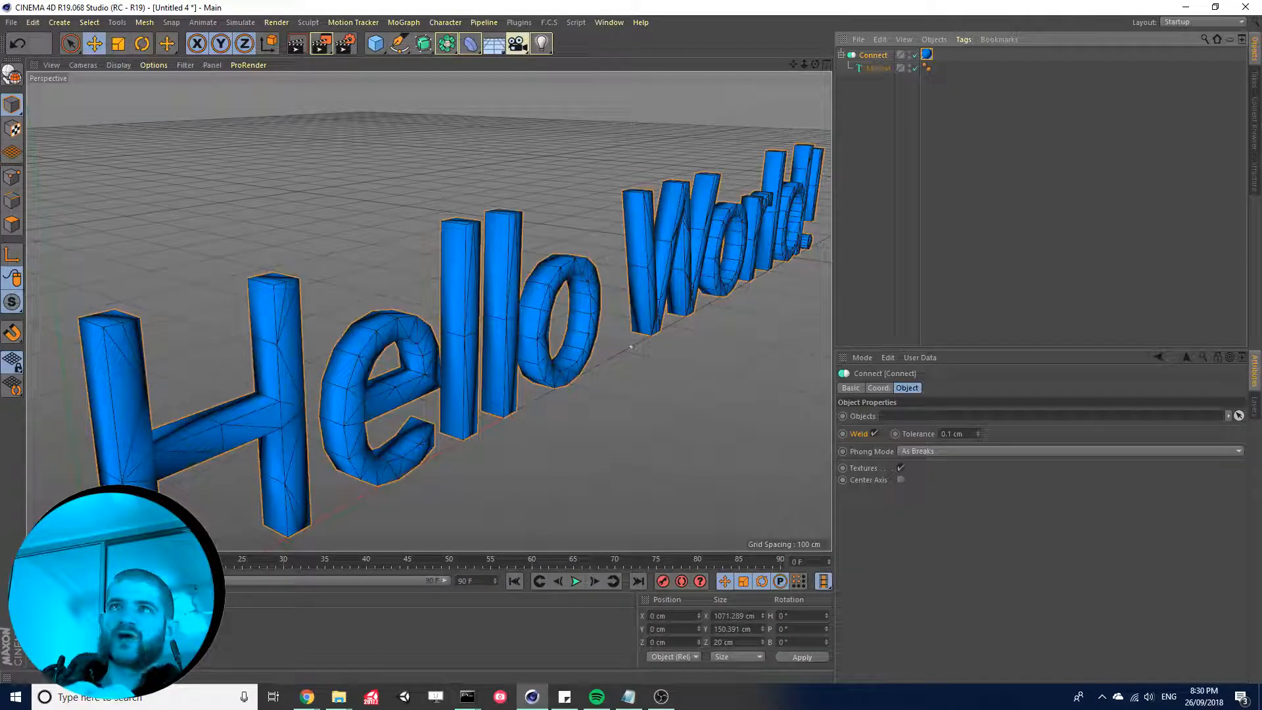
pyautogui.click(8, 74)
pyautogui.keyDown('alt'); pyautogui.moveTo(428, 310); pyautogui.dragTo(238, 192); pyautogui.keyUp('alt')
pyautogui.scroll(-5, 284, 223)
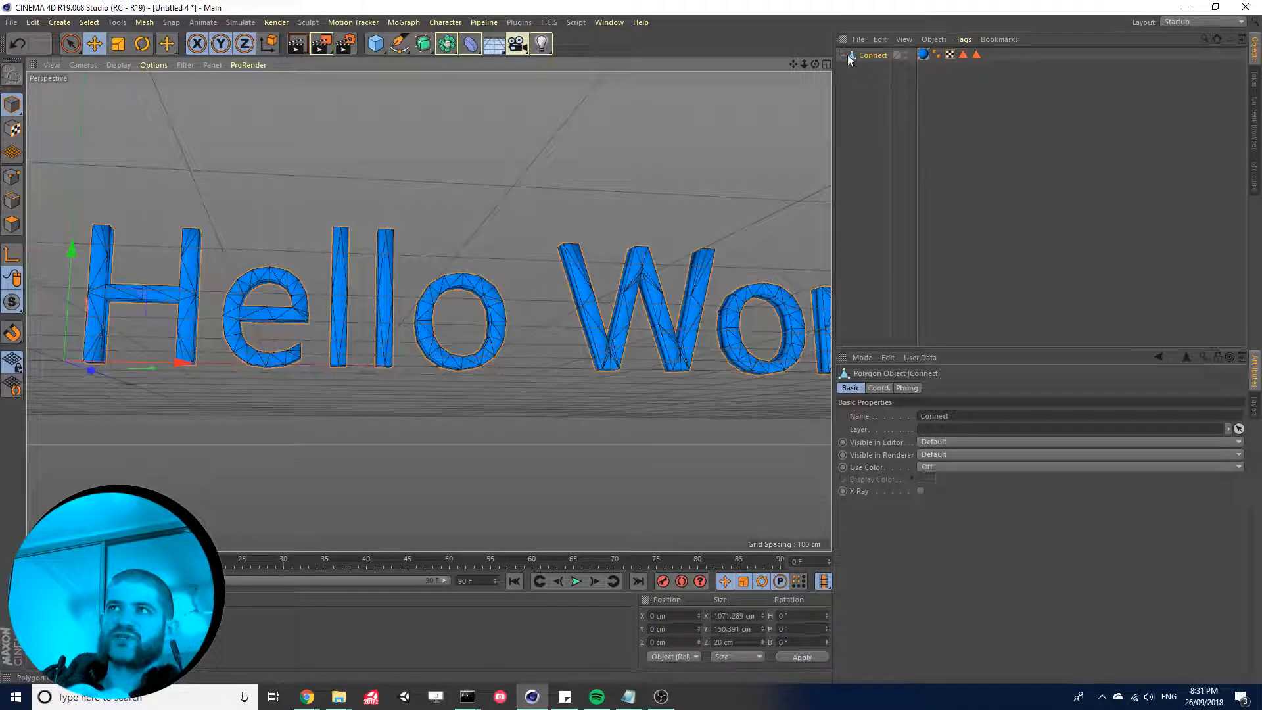
pyautogui.hotkey('ctrl', 'z')
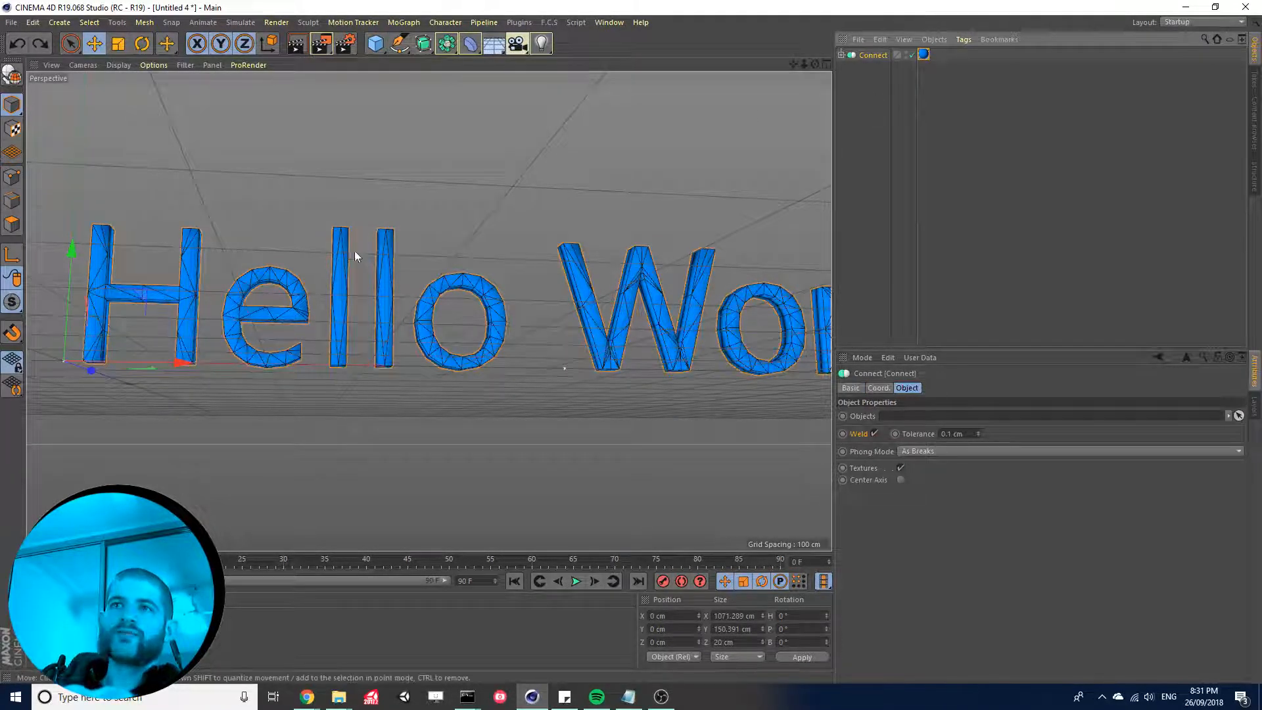
# - Examine the shading on the edges and caps of the connected letters from the front, the end and above
pyautogui.keyDown('alt'); pyautogui.moveTo(354, 251); pyautogui.dragTo(415, 322, button='middle'); pyautogui.keyUp('alt')
pyautogui.keyDown('alt'); pyautogui.moveTo(415, 317); pyautogui.dragTo(467, 368); pyautogui.keyUp('alt')
pyautogui.scroll(5, 224, 350)
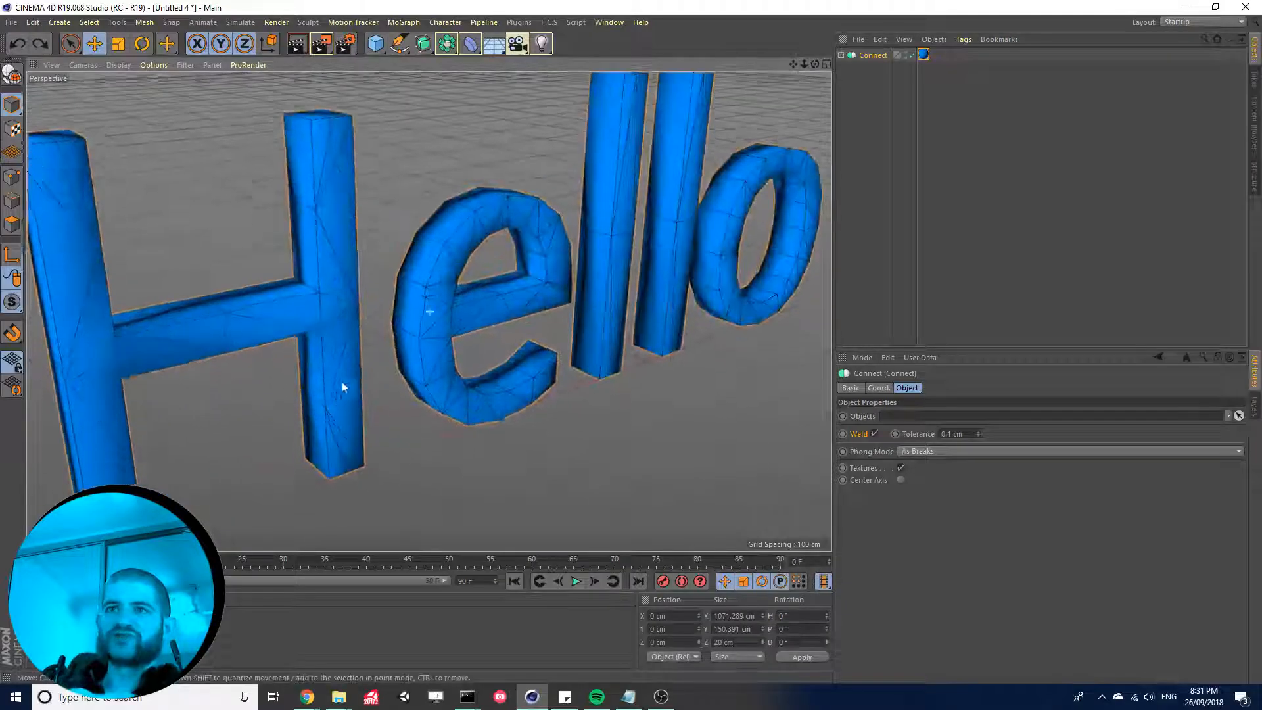
pyautogui.keyDown('alt'); pyautogui.moveTo(344, 383); pyautogui.dragTo(453, 289); pyautogui.keyUp('alt')
pyautogui.keyDown('alt'); pyautogui.moveTo(335, 346); pyautogui.dragTo(336, 416, button='middle'); pyautogui.keyUp('alt')
pyautogui.keyDown('alt'); pyautogui.moveTo(336, 416); pyautogui.dragTo(399, 385); pyautogui.keyUp('alt')
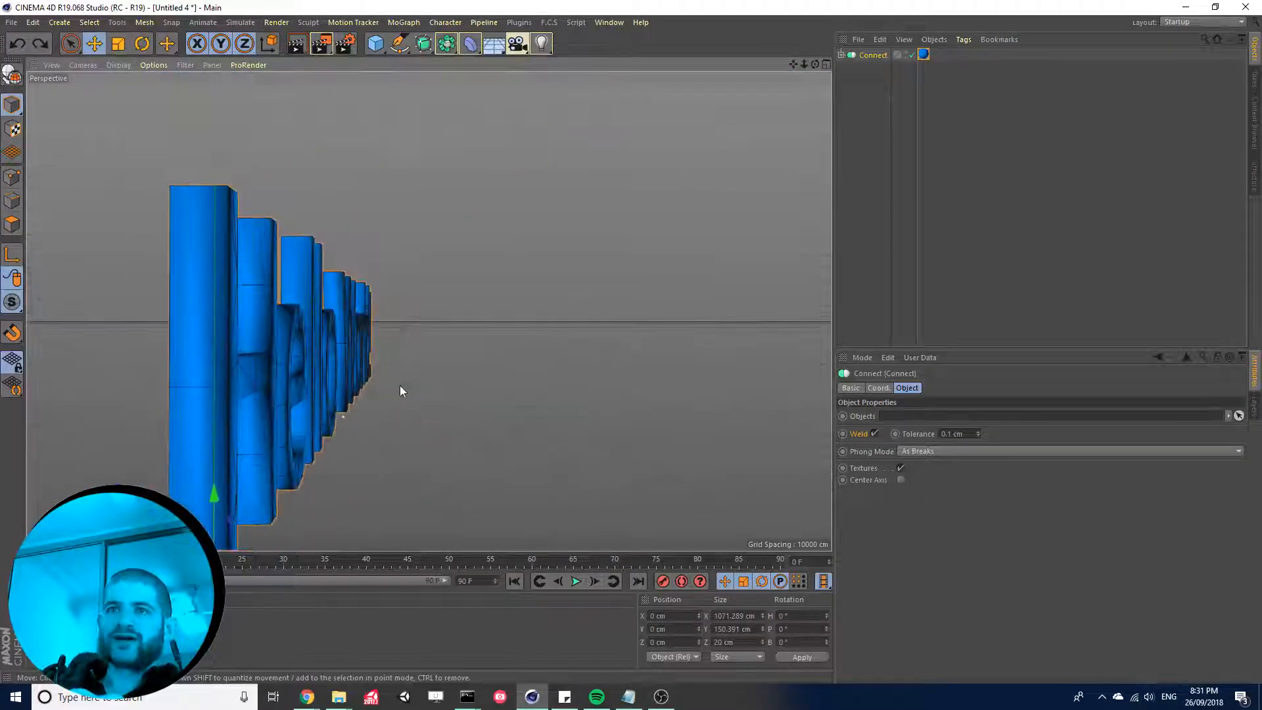
pyautogui.keyDown('alt'); pyautogui.moveTo(335, 387); pyautogui.dragTo(376, 371, button='middle'); pyautogui.keyUp('alt')
pyautogui.scroll(3, 376, 371)
pyautogui.keyDown('alt'); pyautogui.moveTo(362, 372); pyautogui.dragTo(349, 296); pyautogui.keyUp('alt')
pyautogui.scroll(-5, 329, 147)
pyautogui.scroll(5, 349, 161)
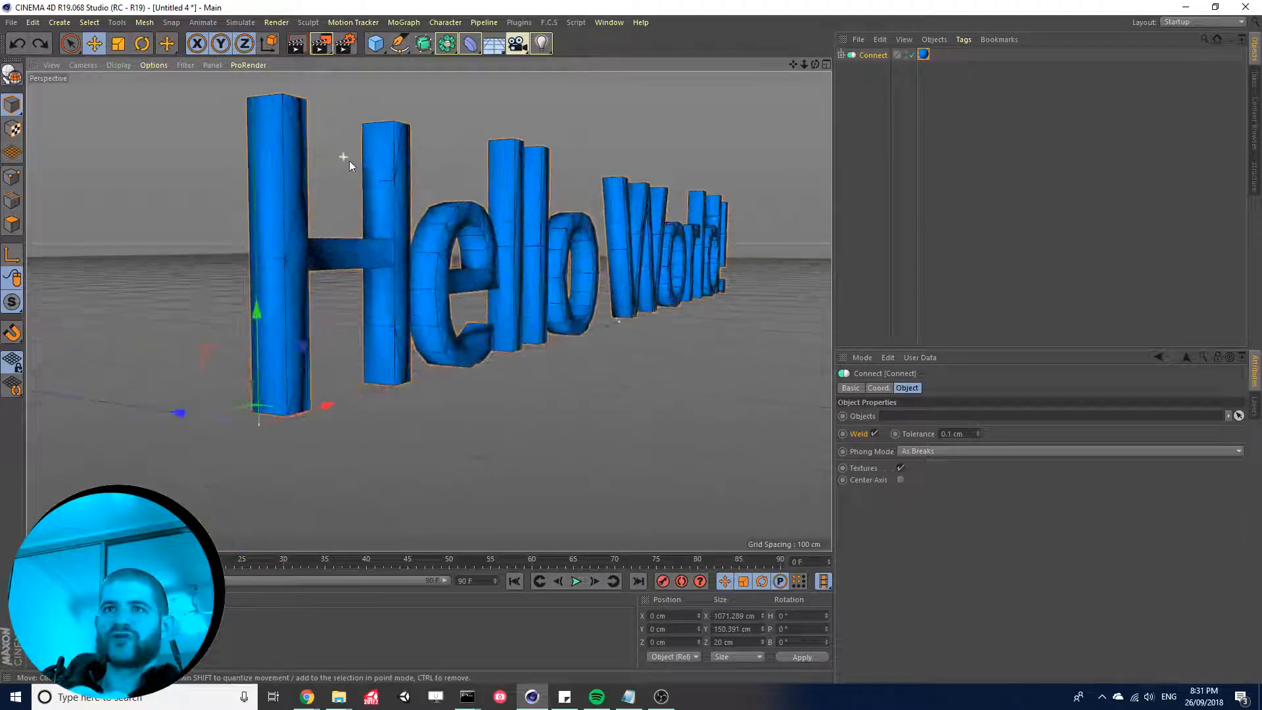
pyautogui.keyDown('alt'); pyautogui.moveTo(500, 244); pyautogui.dragTo(401, 395); pyautogui.keyUp('alt')
pyautogui.scroll(-3, 362, 413)
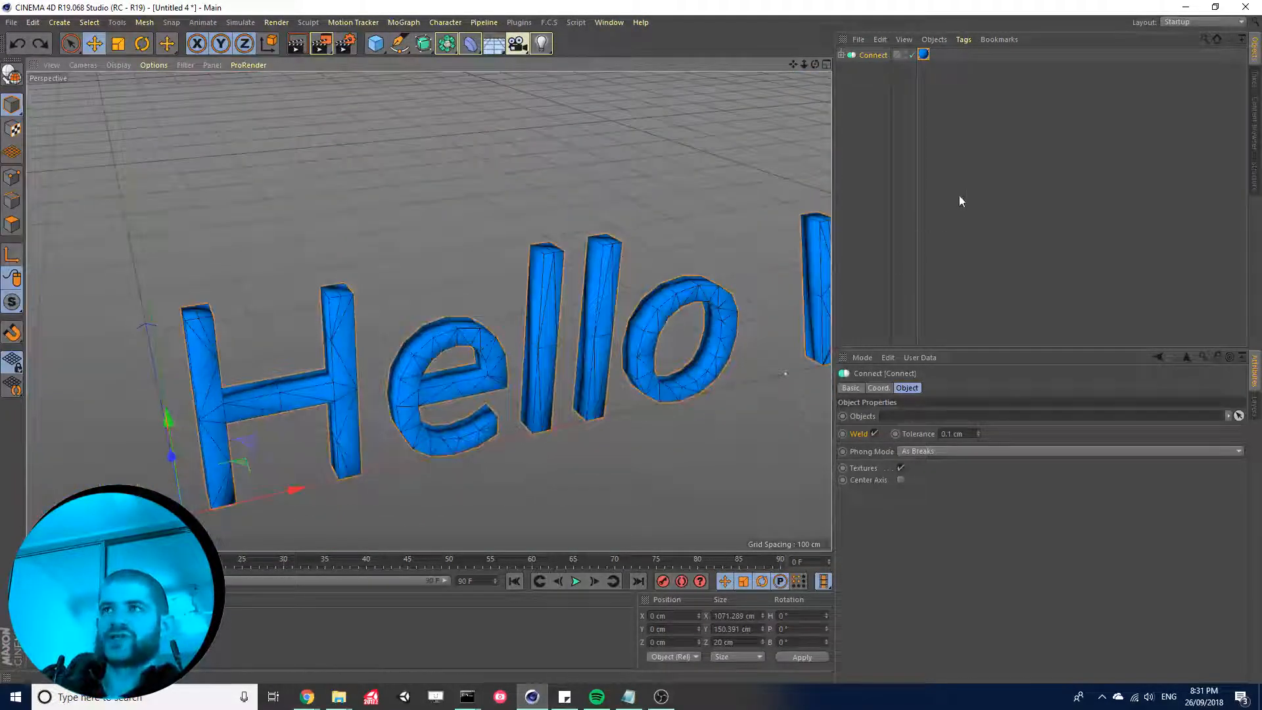
# - Turn off Weld on the Connect object and check the shading of the letters' edges up close
pyautogui.click(875, 434)
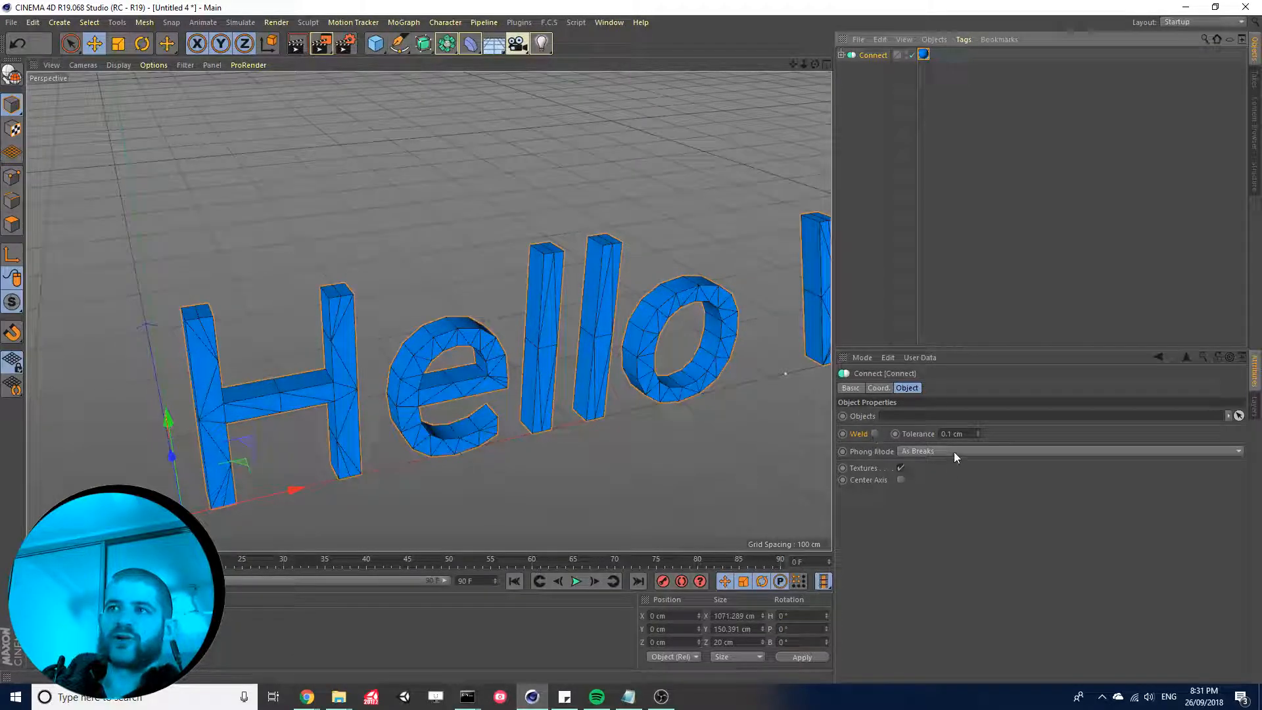
pyautogui.scroll(10, 685, 344)
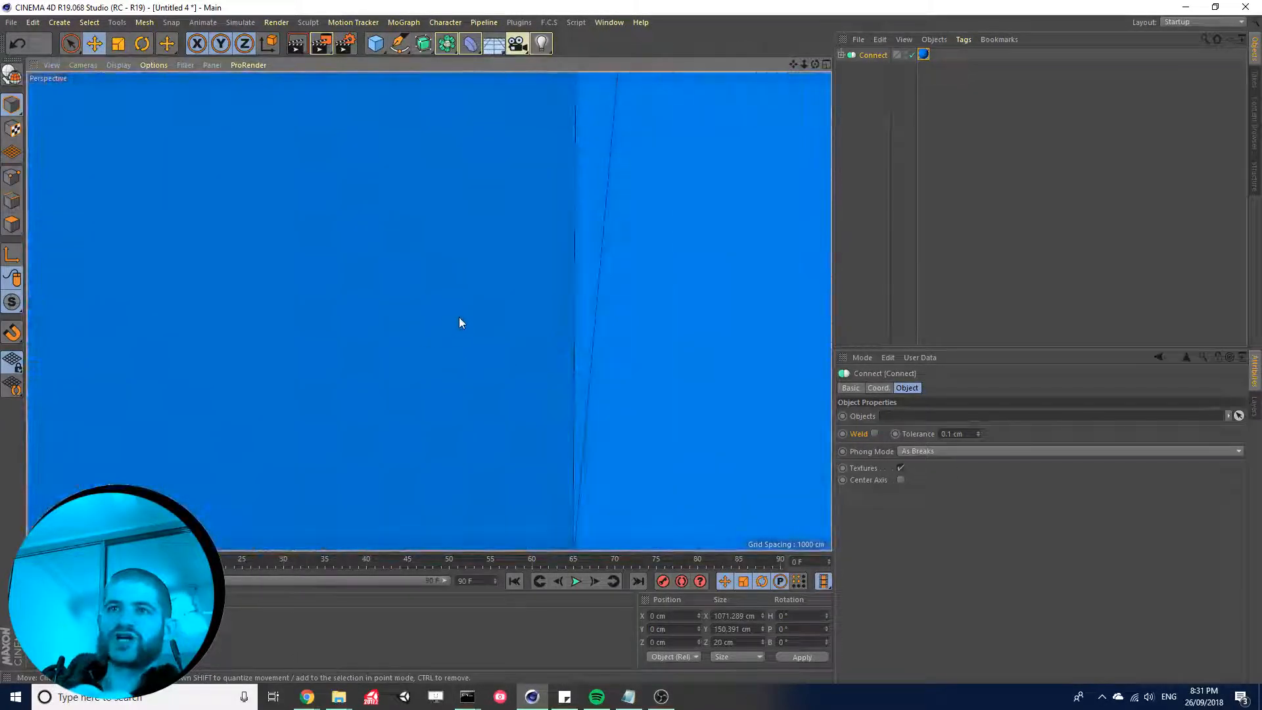
pyautogui.scroll(-8, 459, 322)
pyautogui.keyDown('alt'); pyautogui.moveTo(480, 301); pyautogui.dragTo(426, 167); pyautogui.keyUp('alt')
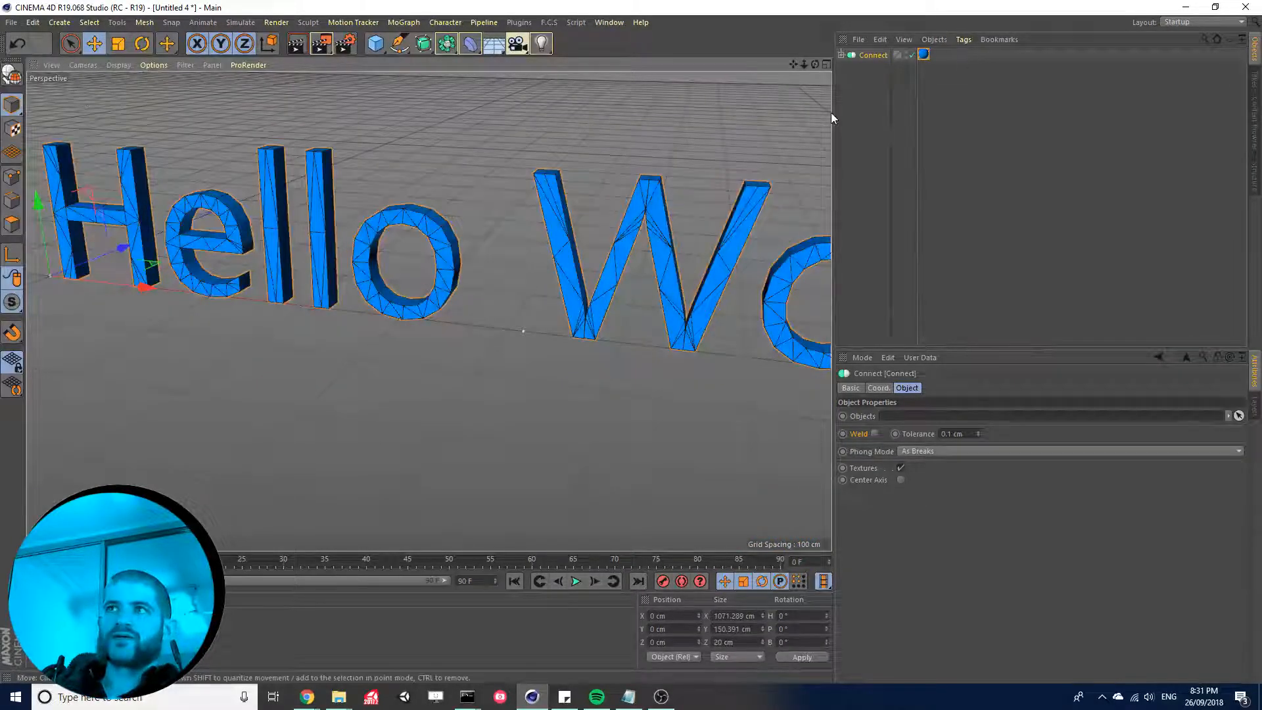
# - Try converting the unwelded Connect object into an editable polygon mesh, and undo the conversion
pyautogui.click(860, 66)
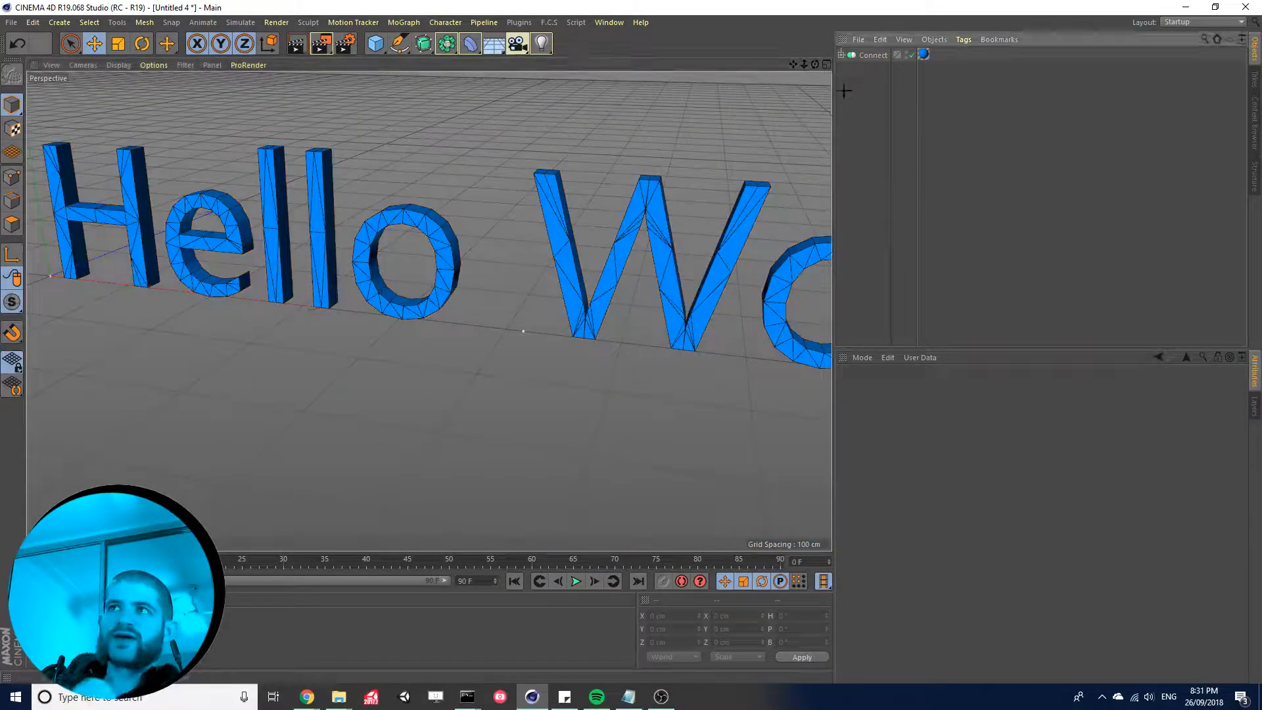
pyautogui.click(865, 56)
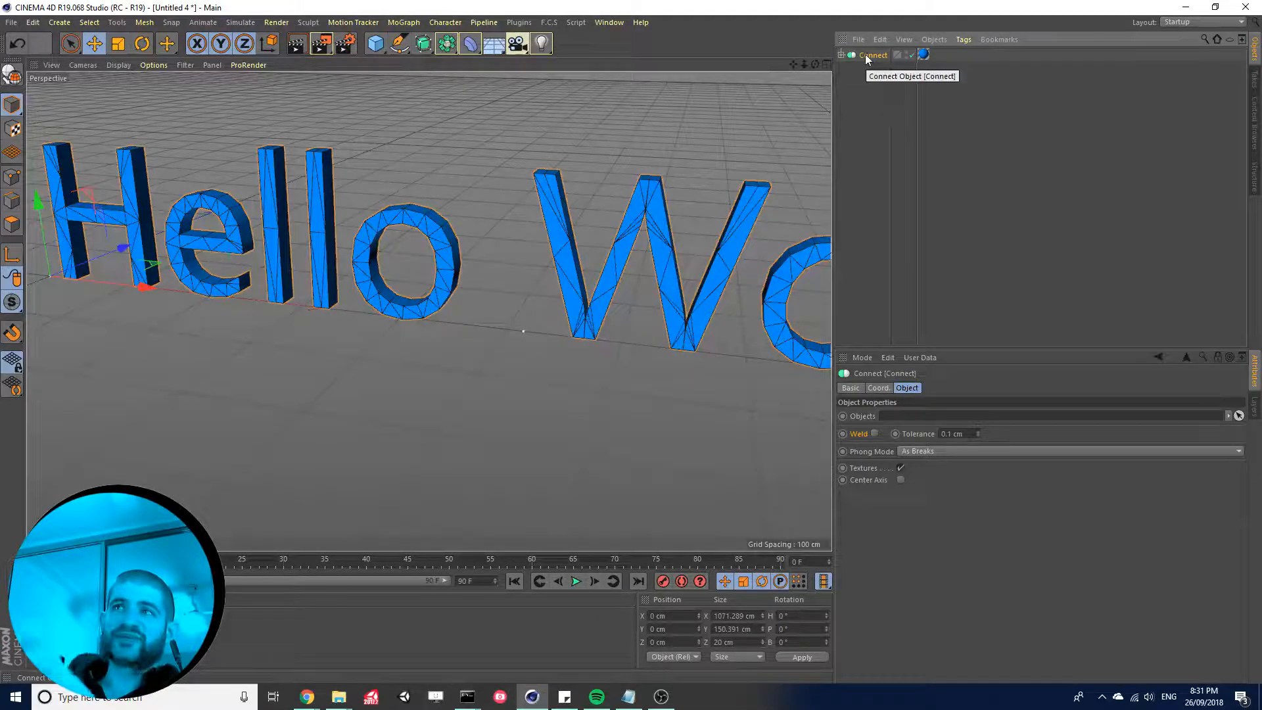
pyautogui.click(12, 77)
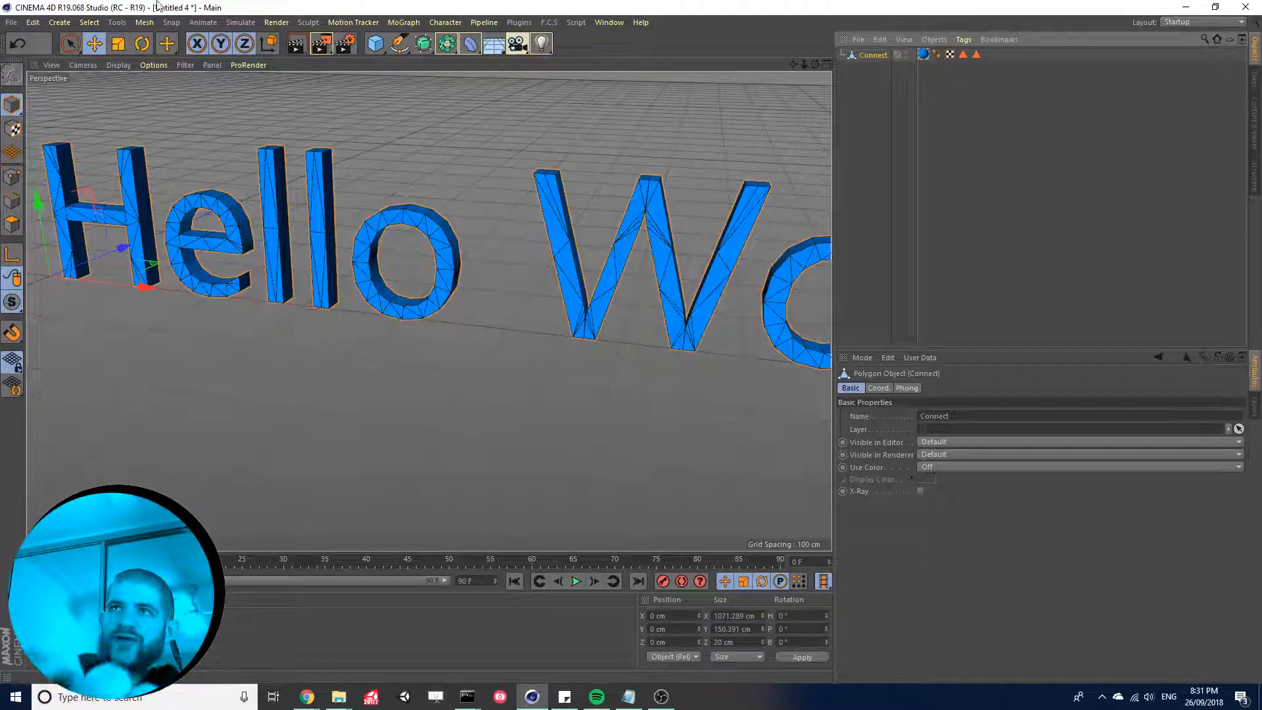
pyautogui.click(11, 22)
pyautogui.click(11, 22)
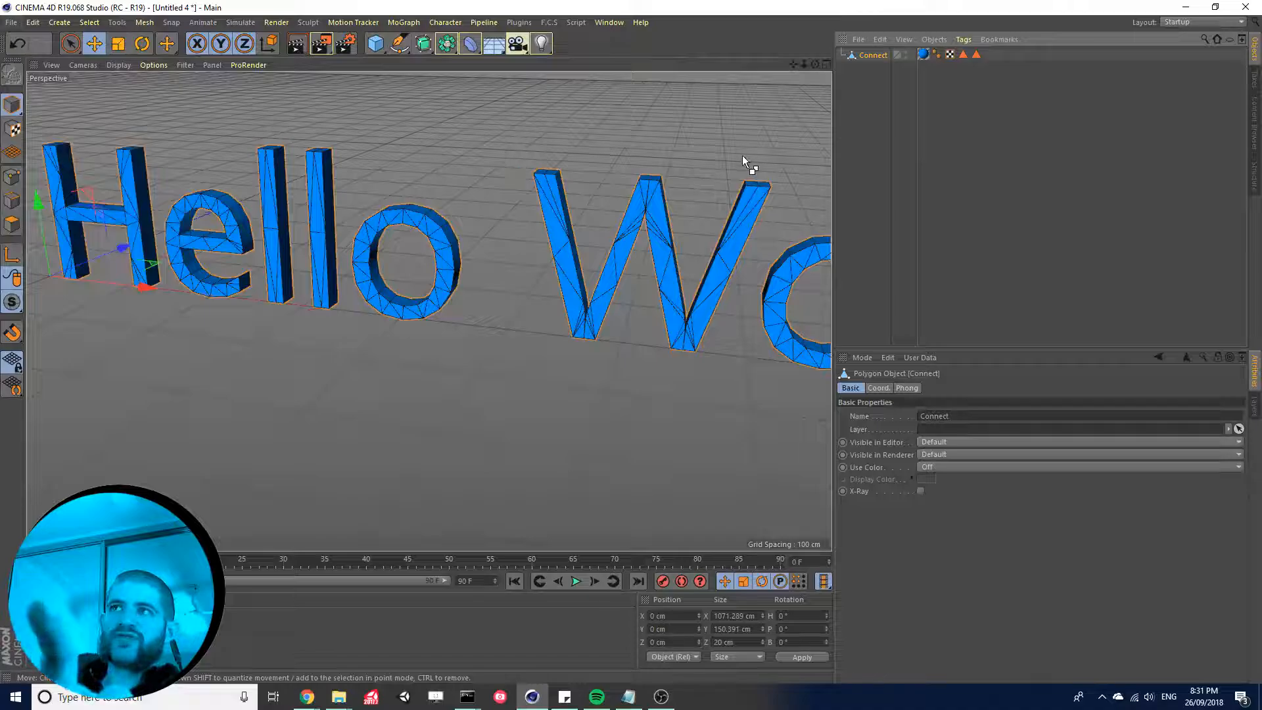
pyautogui.hotkey('ctrl', 'z')
pyautogui.keyDown('alt'); pyautogui.moveTo(377, 250); pyautogui.dragTo(377, 310); pyautogui.keyUp('alt')
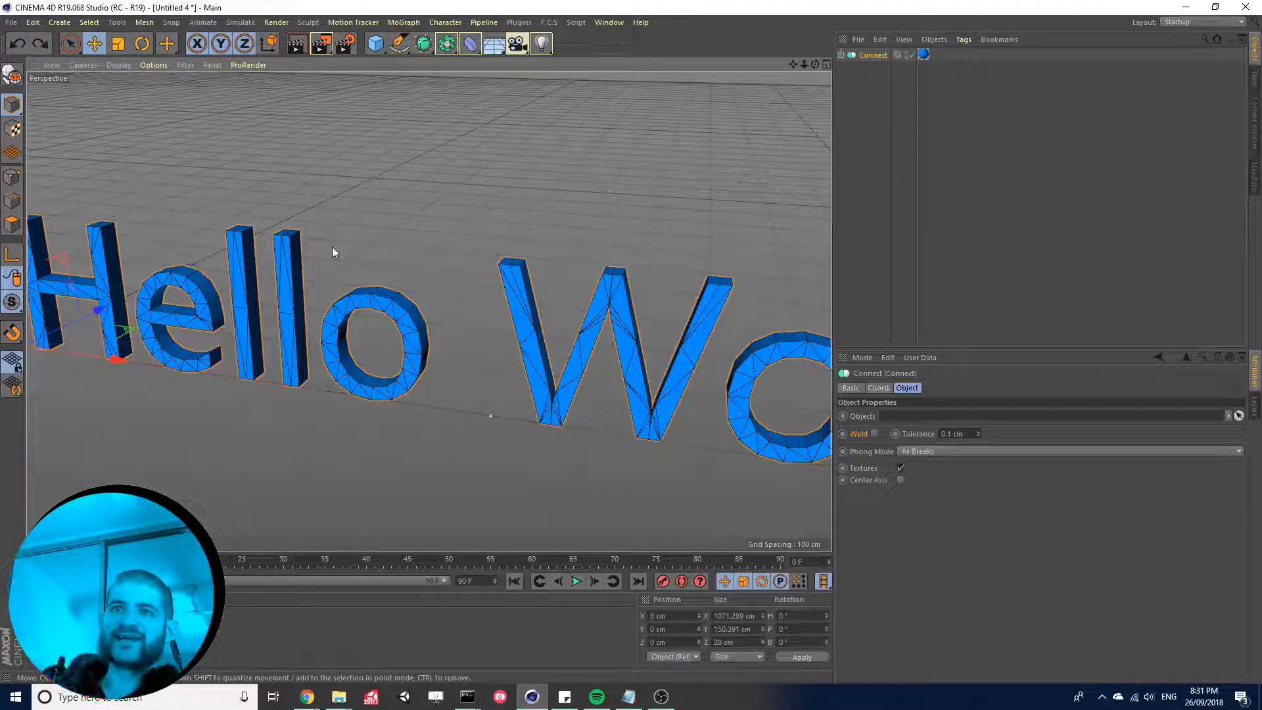
# - Try adding a letter to the end of the MoText's "Hello World!" text, and remove it again
pyautogui.click(841, 56)
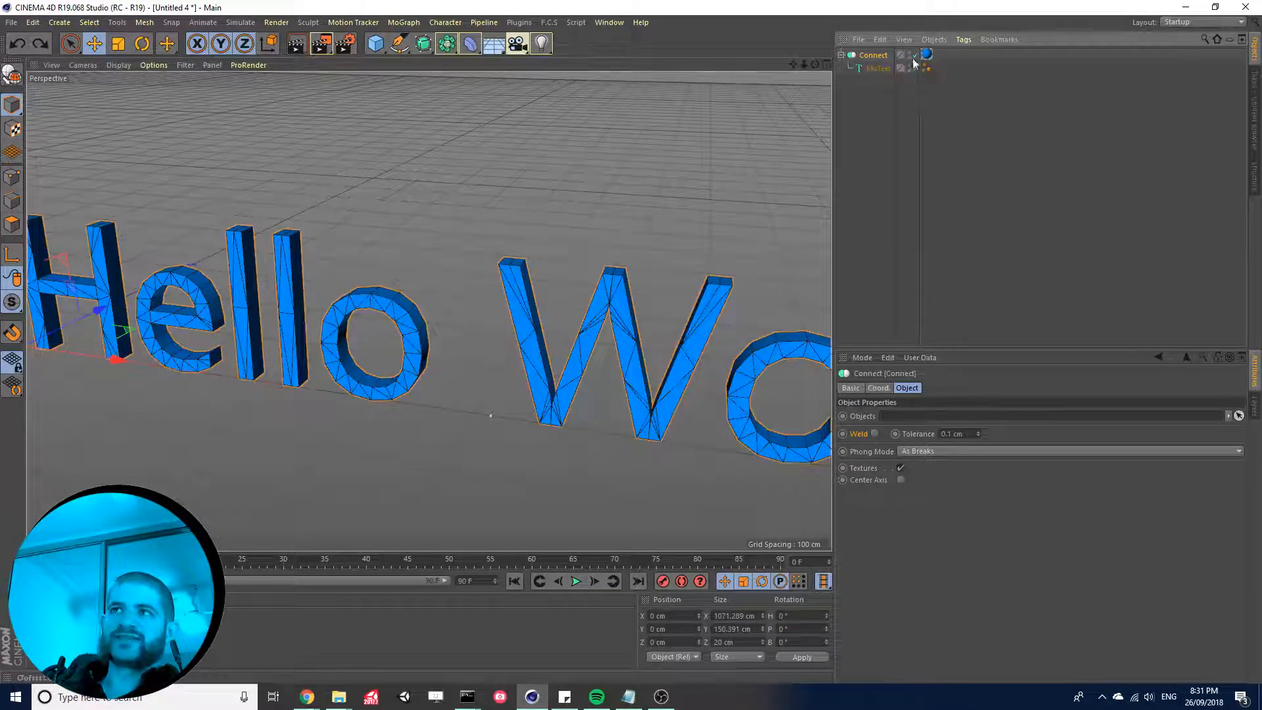
pyautogui.click(863, 69)
pyautogui.click(862, 61)
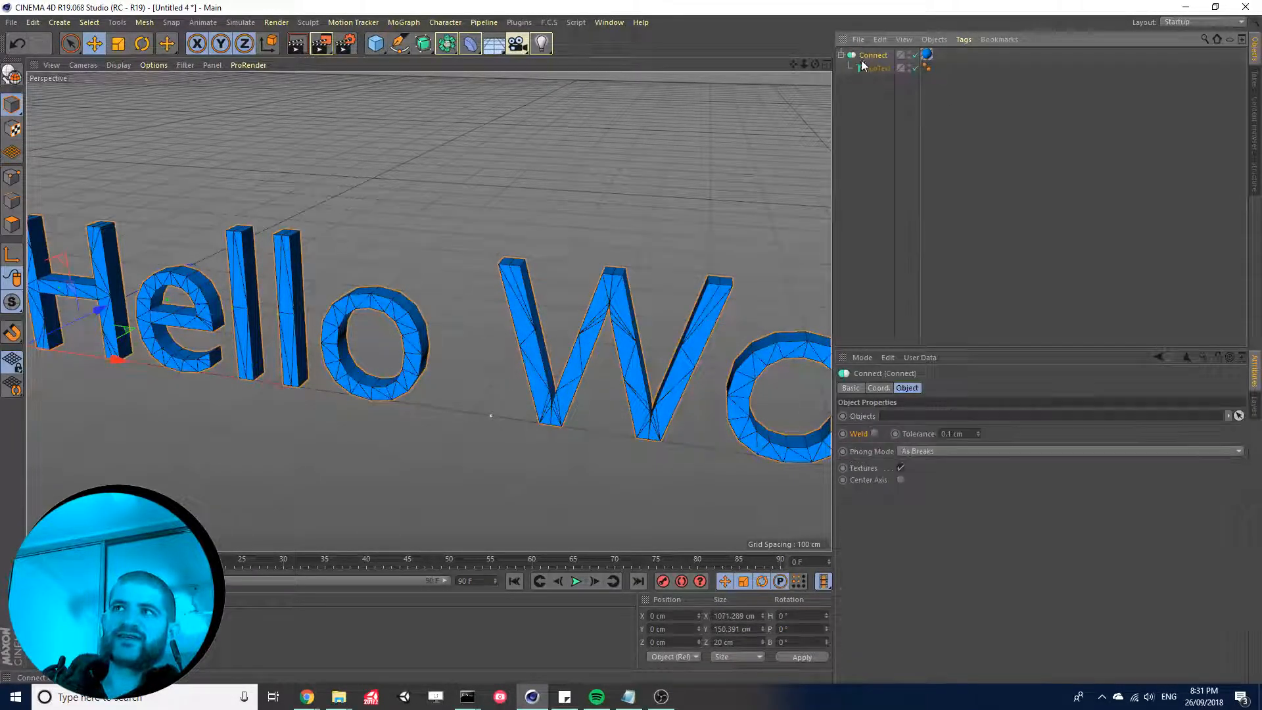
pyautogui.click(874, 68)
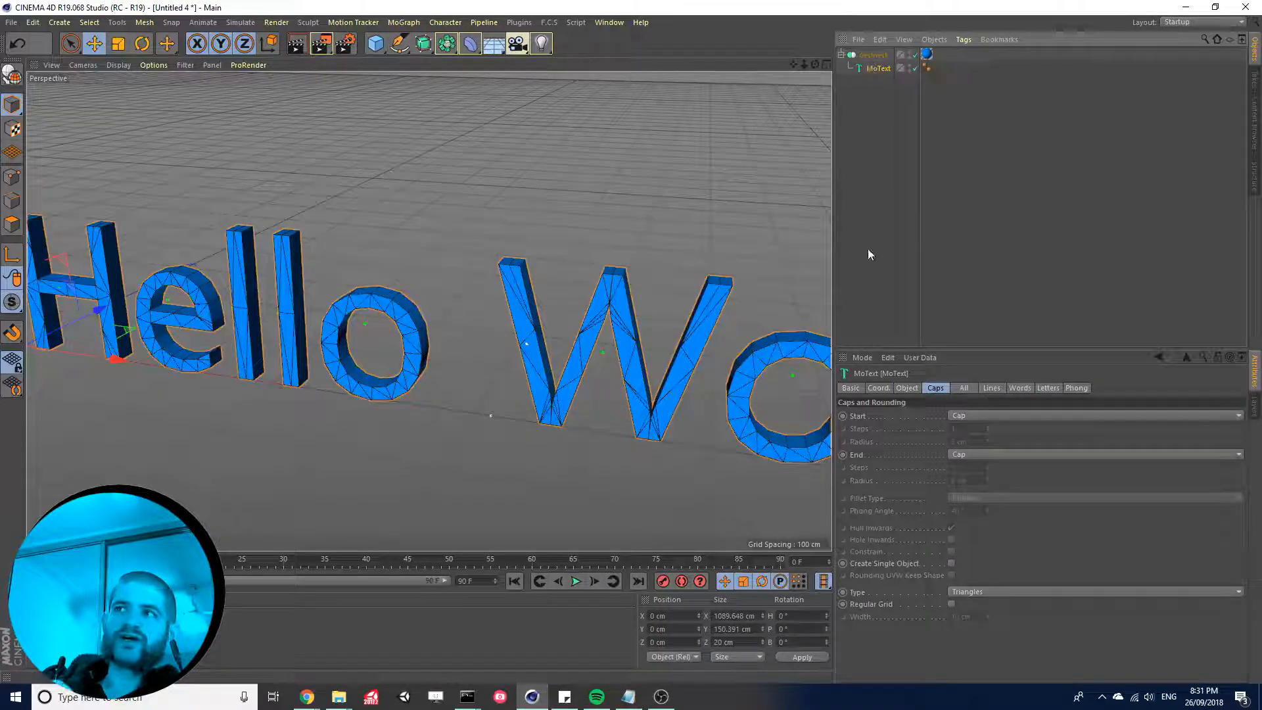
pyautogui.click(907, 388)
pyautogui.click(952, 449)
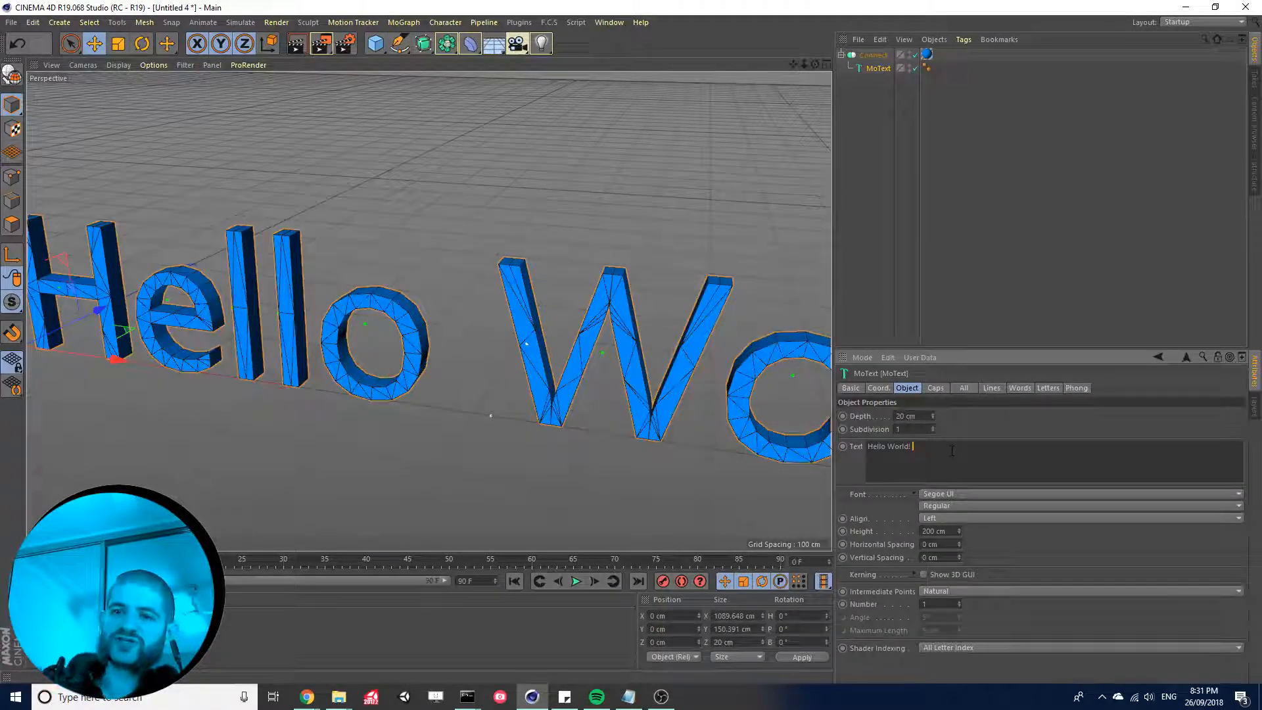
pyautogui.write('t')
pyautogui.press('BackSpace')
pyautogui.press('BackSpace')
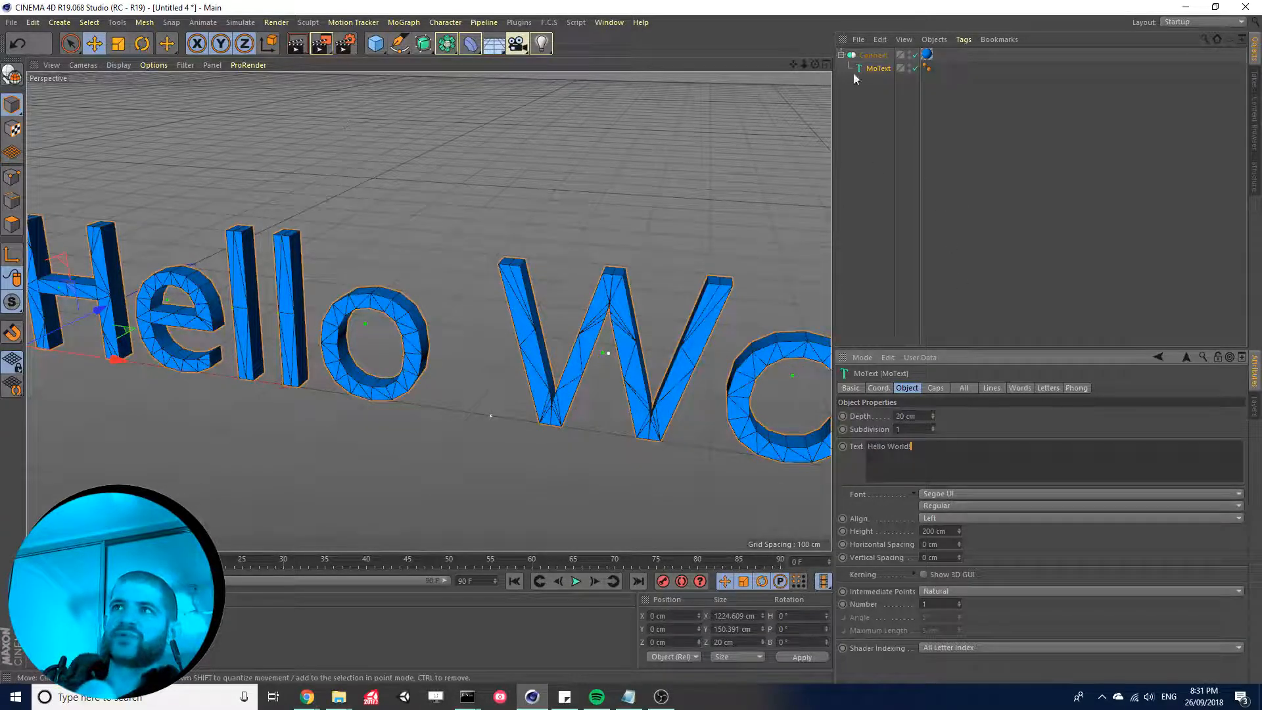
# - Try converting the Connect object into an editable polygon mesh and inspect the letters of "World!" up close
pyautogui.click(871, 55)
pyautogui.click(12, 74)
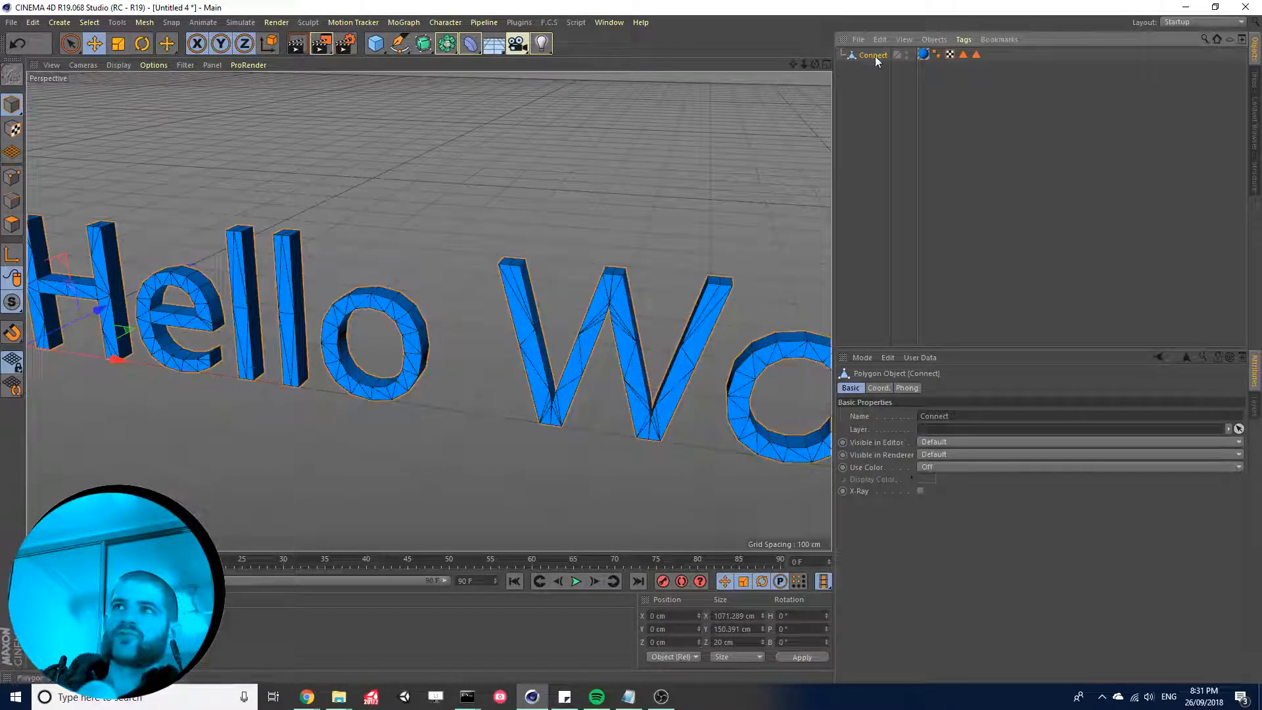
pyautogui.scroll(-5, 117, 214)
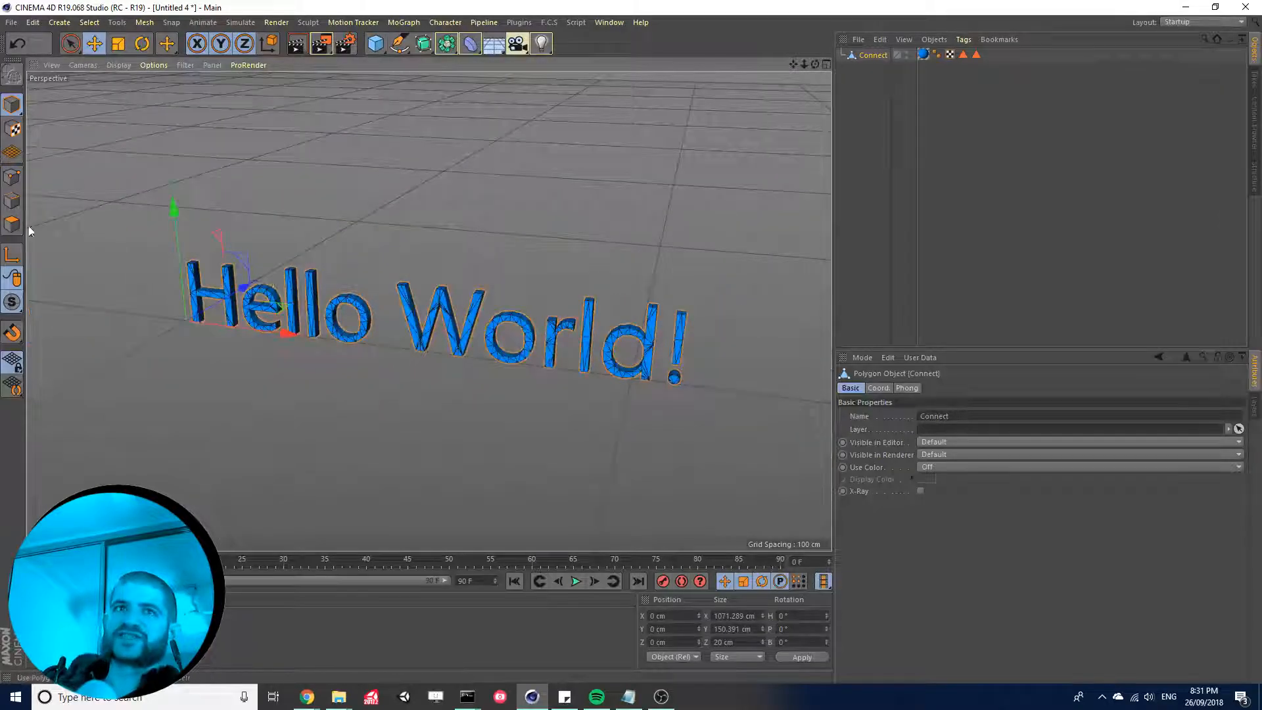
pyautogui.scroll(3, 396, 329)
pyautogui.scroll(8, 653, 341)
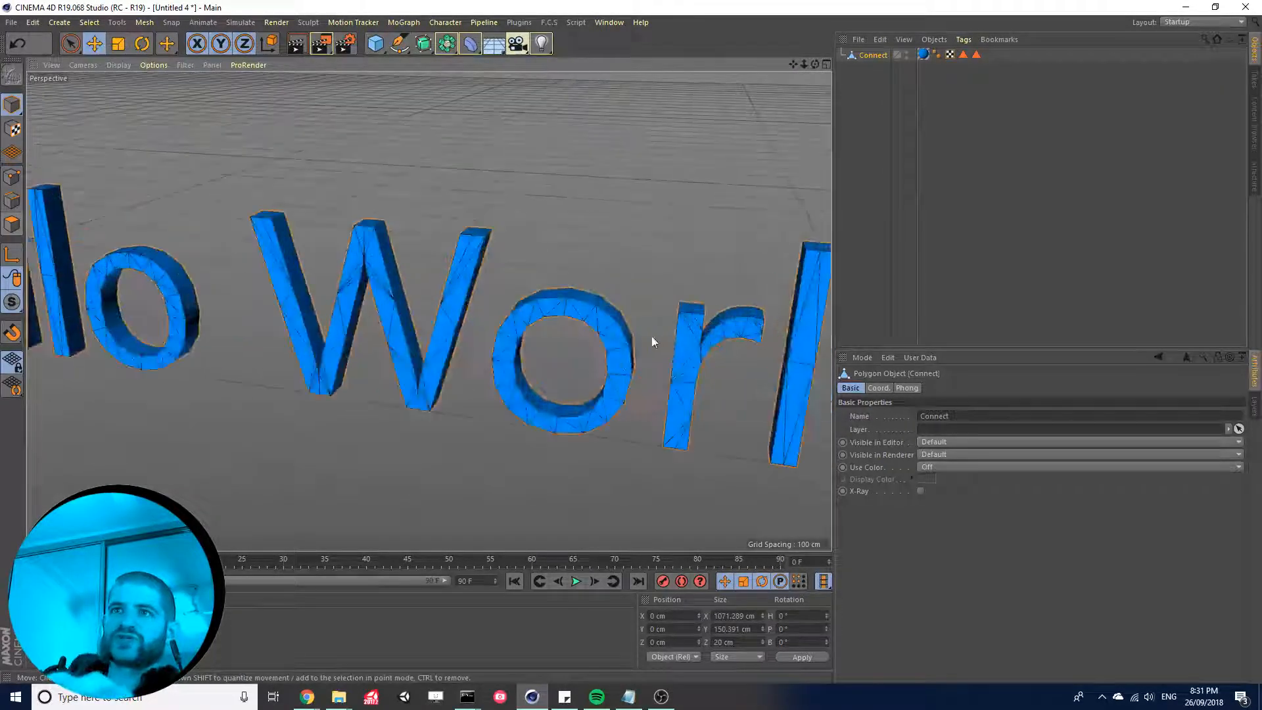
# - Try moving a single polygon on the letter "o" of "World", and undo both the move and the mesh conversion
pyautogui.click(12, 224)
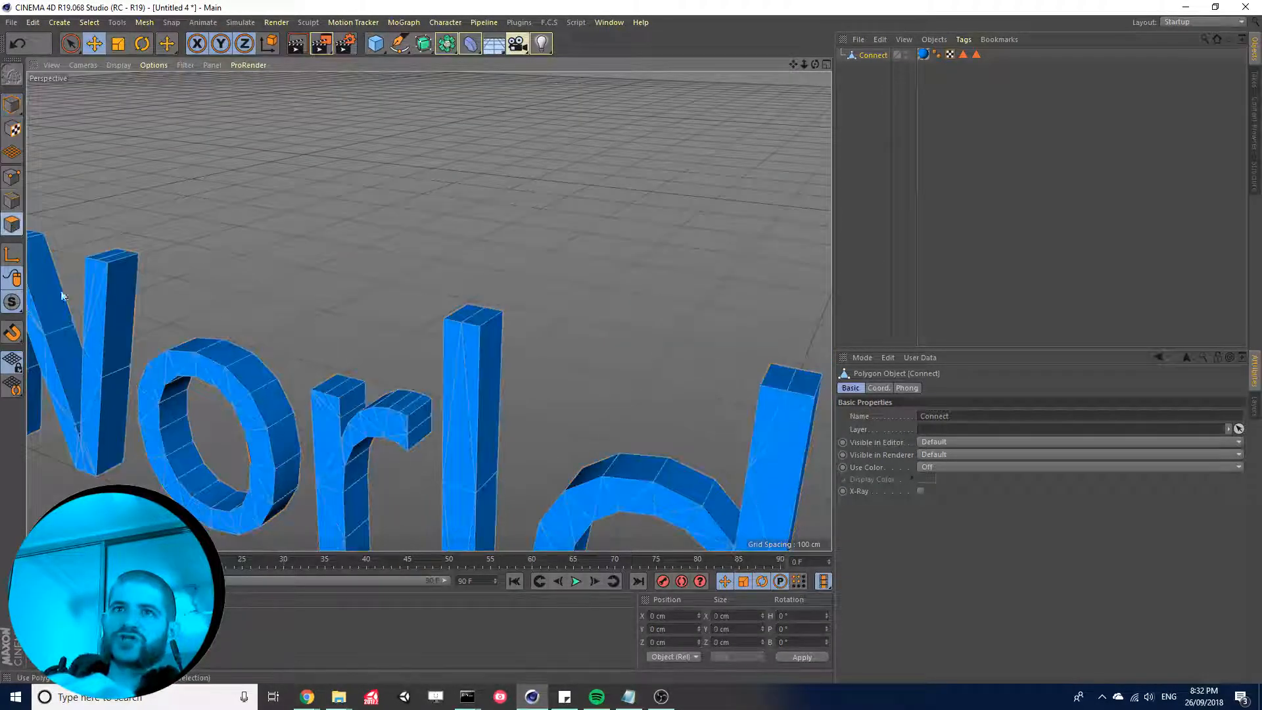
pyautogui.click(242, 457)
pyautogui.moveTo(244, 461)
pyautogui.mouseDown()
pyautogui.moveTo(253, 448)
pyautogui.moveTo(258, 460)
pyautogui.mouseUp()
pyautogui.hotkey('ctrl', 'z')
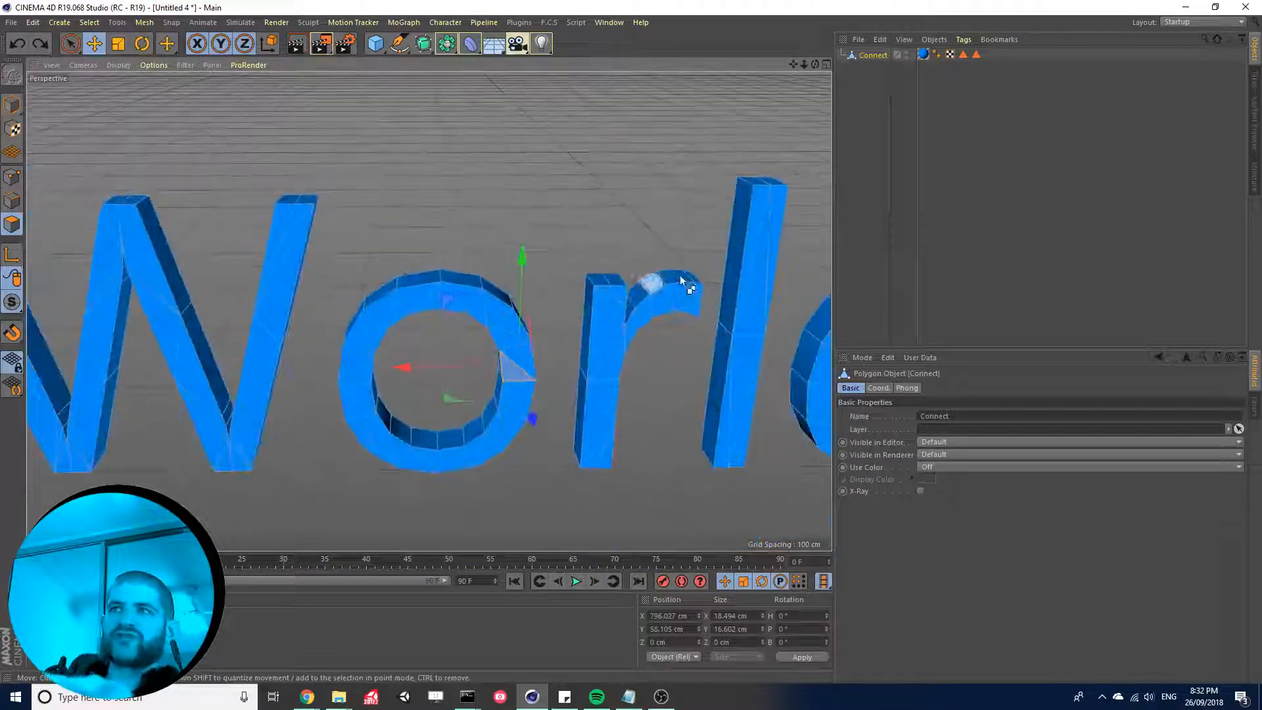
pyautogui.hotkey('ctrl', 'z')
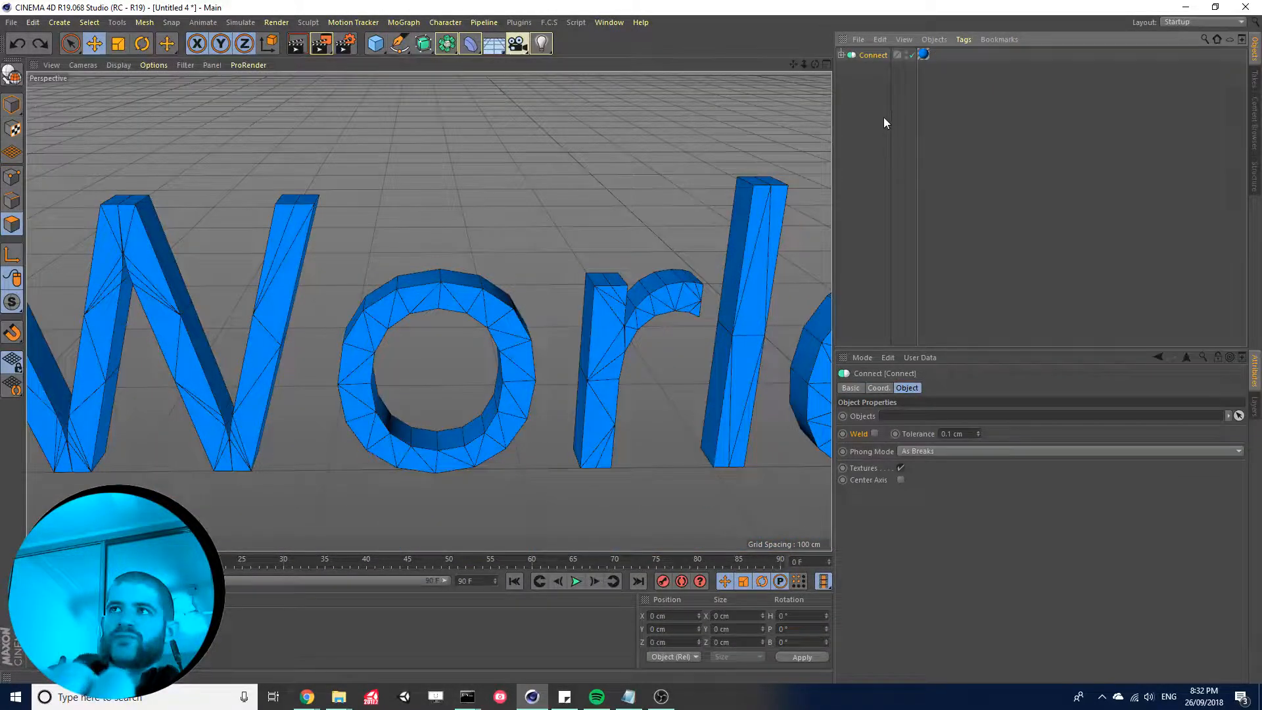
# - Save the project with the unconverted Connect and MoText hierarchy as text_basic_c4d in the tutorial_saves folder
pyautogui.click(841, 56)
pyautogui.click(868, 79)
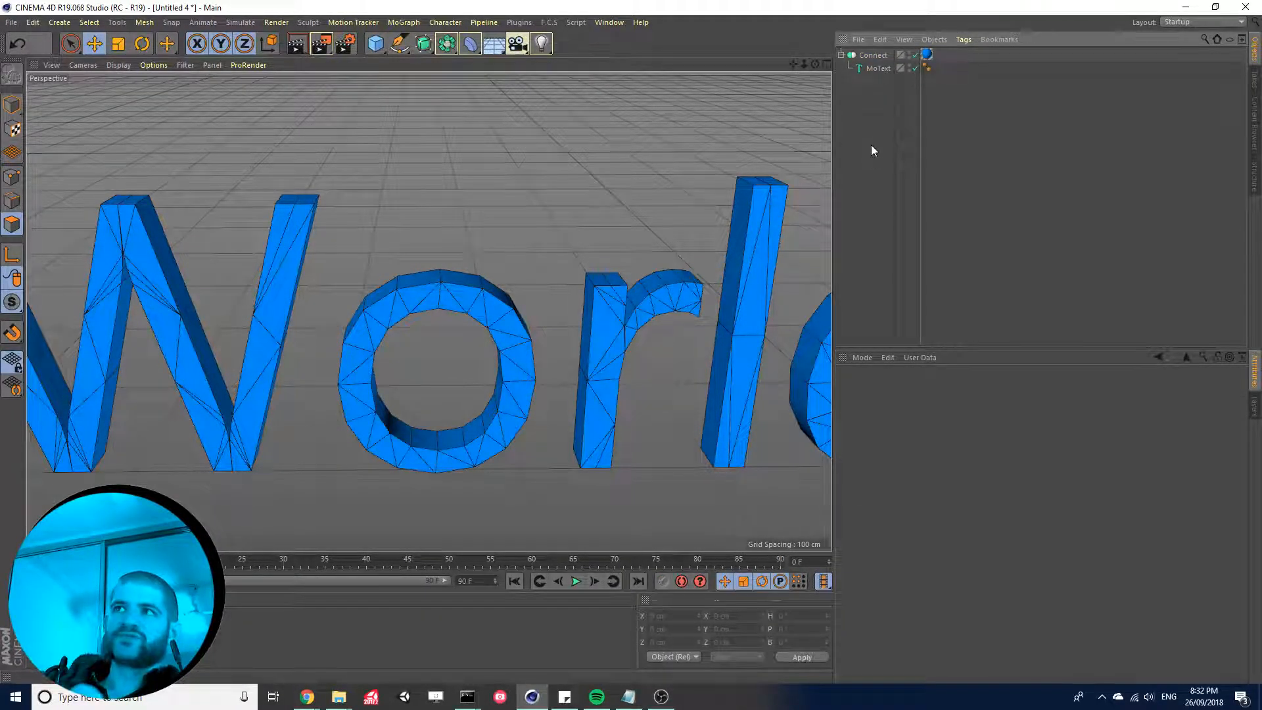
pyautogui.hotkey('ctrl', 's')
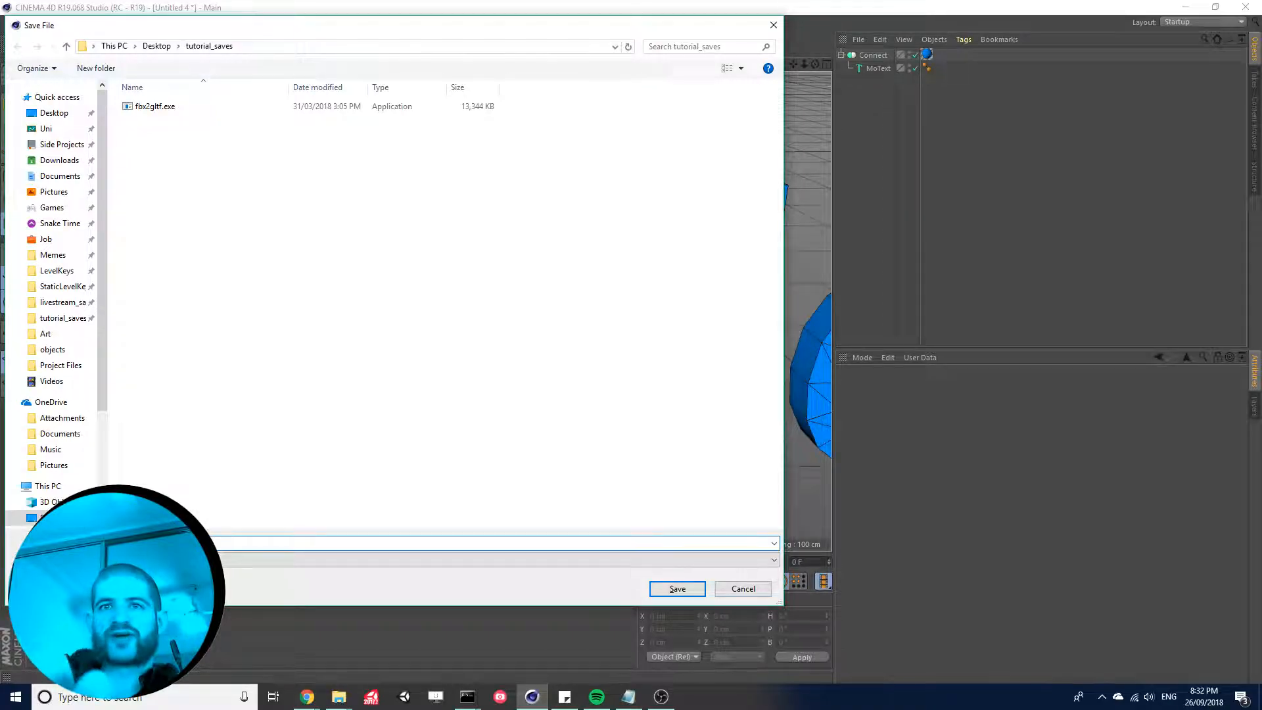
pyautogui.press('Return')
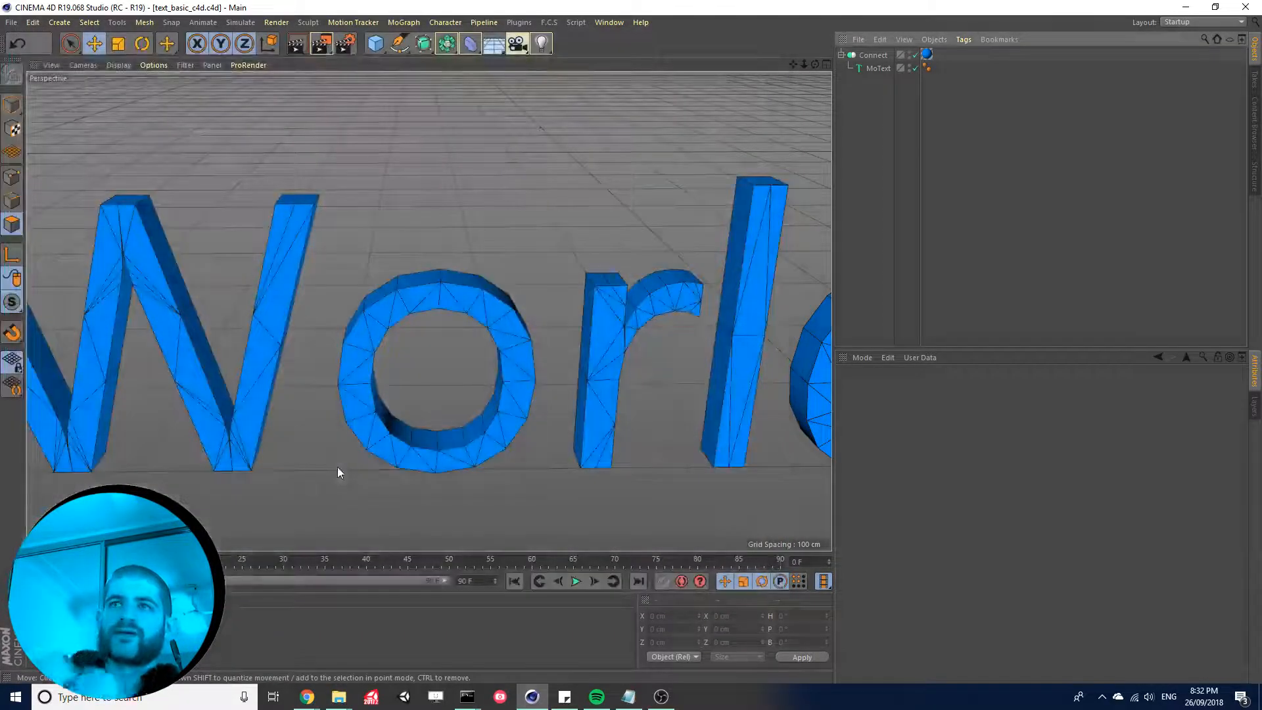
# - Copy the Connect object with its MoText into a new empty project
pyautogui.click(877, 58)
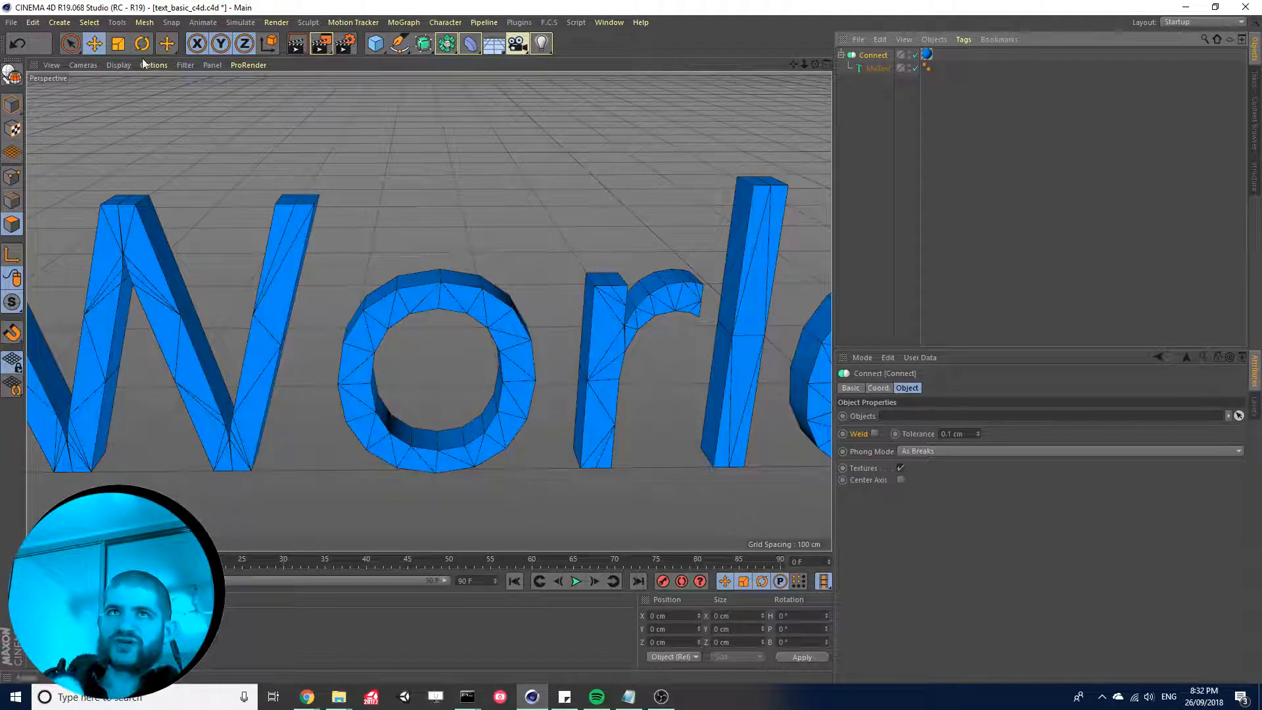
pyautogui.click(11, 22)
pyautogui.click(26, 33)
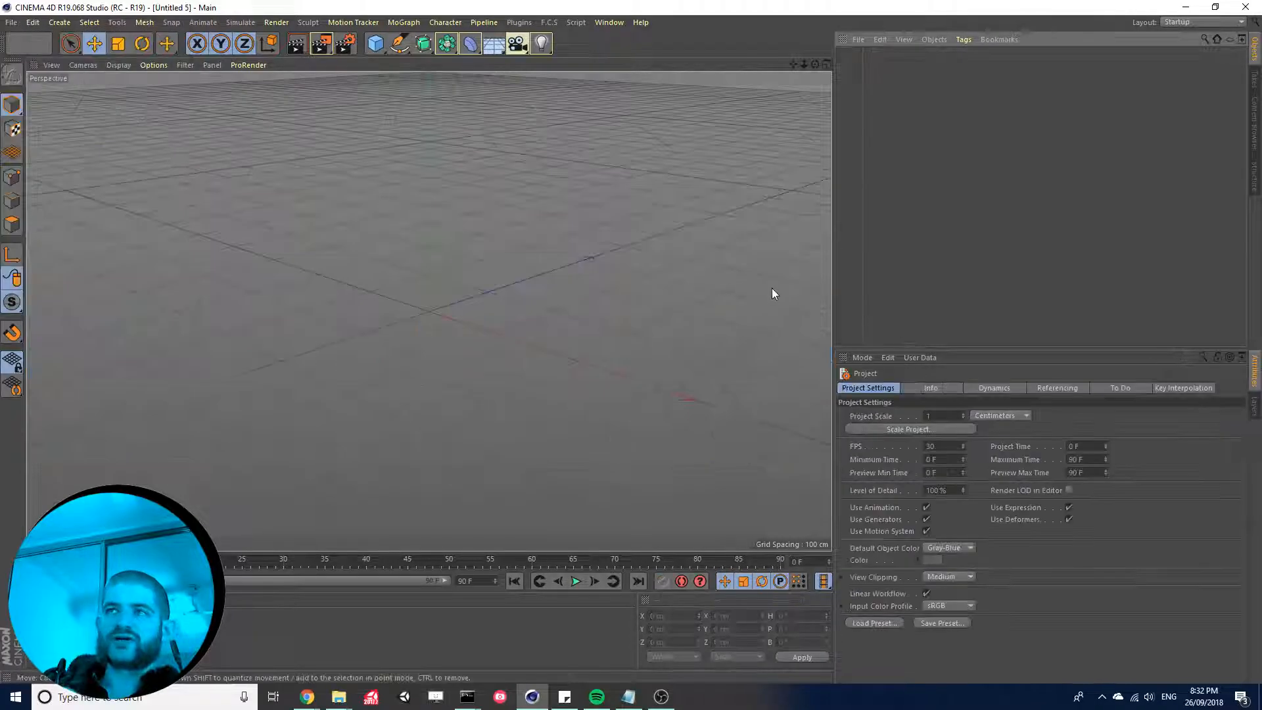
pyautogui.hotkey('ctrl', 'v')
pyautogui.scroll(3, 433, 313)
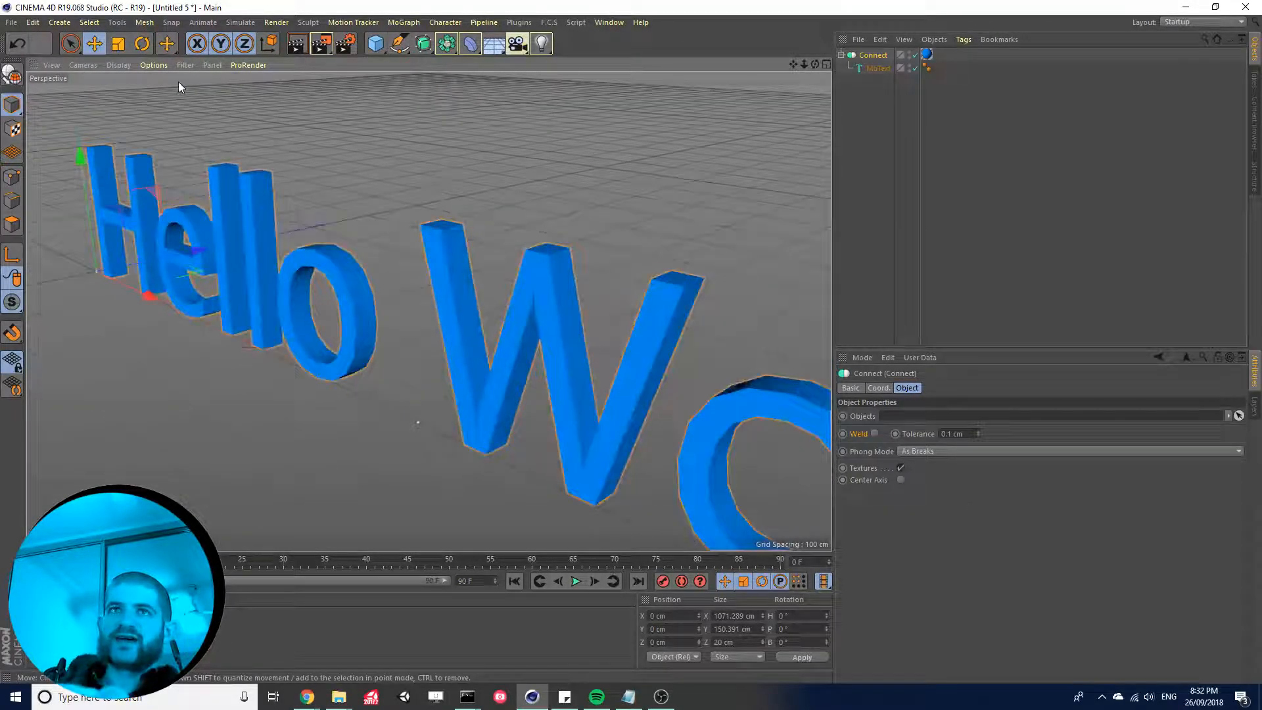
# - Convert the copied Connect object into an editable polygon mesh and view the whole text from the front
pyautogui.click(12, 76)
pyautogui.scroll(-5, 374, 303)
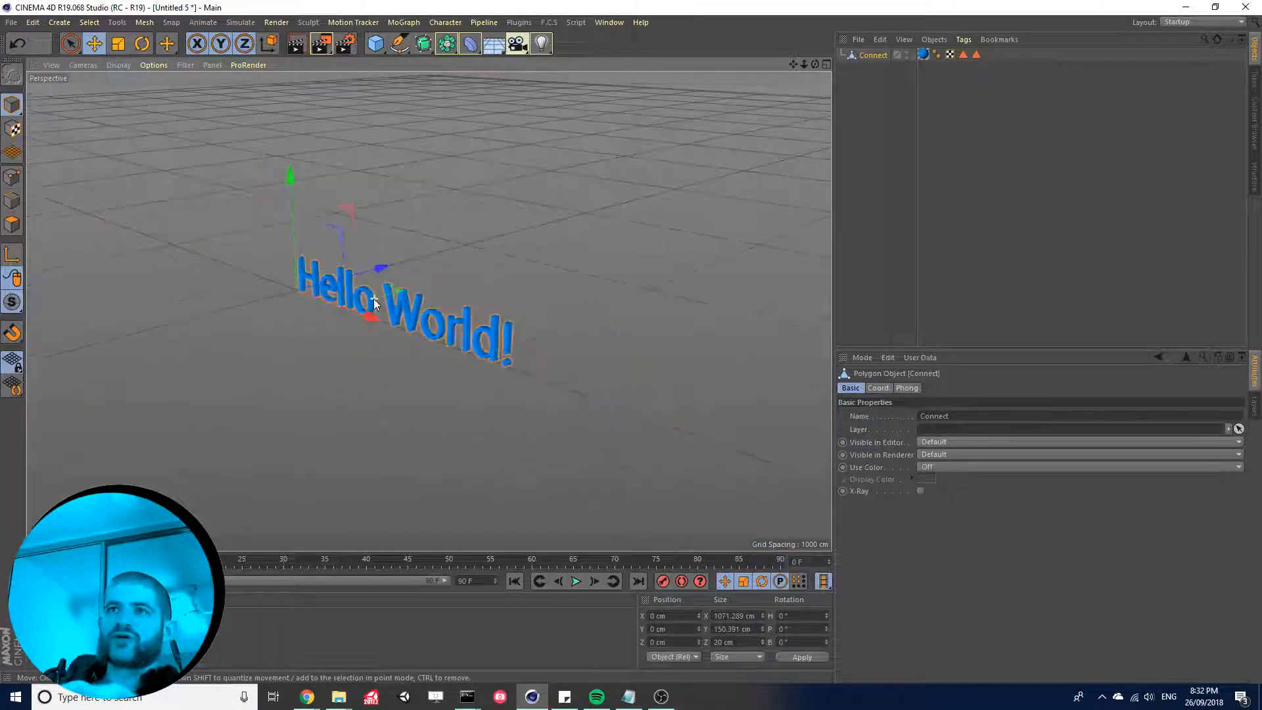
pyautogui.keyDown('alt'); pyautogui.moveTo(374, 303); pyautogui.dragTo(510, 281); pyautogui.keyUp('alt')
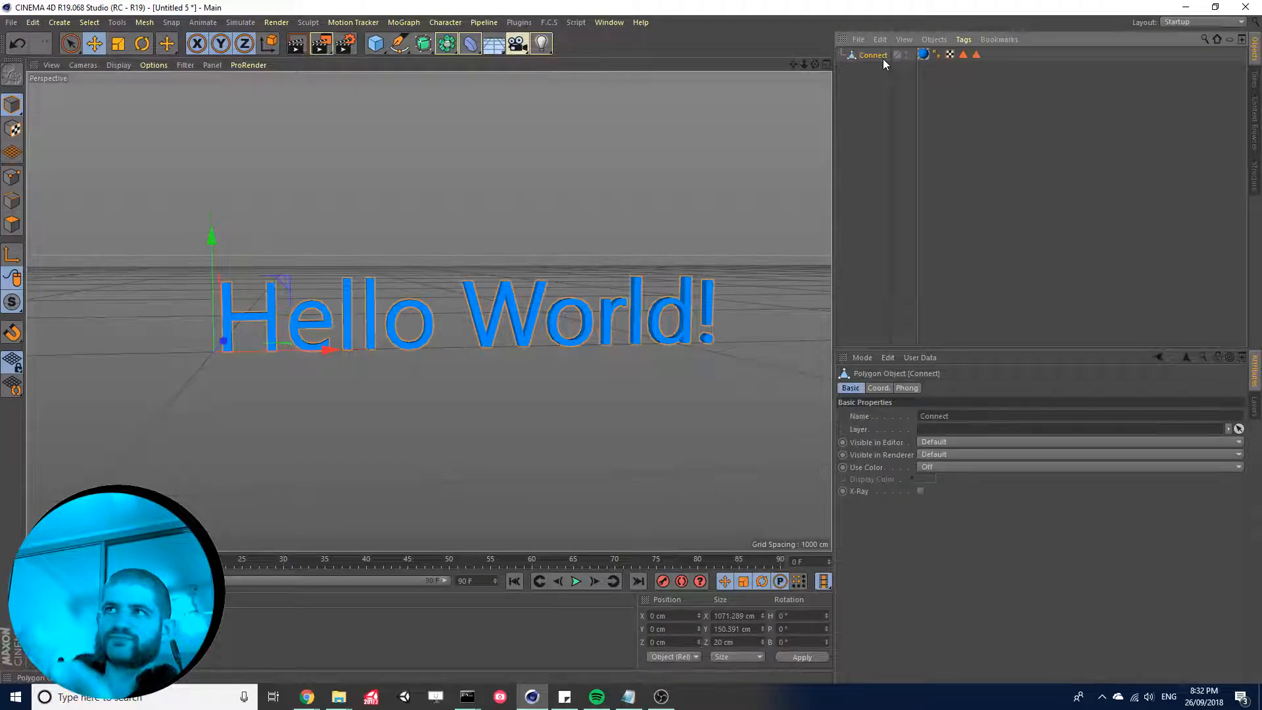
# - Start an FBX export of the scene into the tutorial_saves folder with the file name text_basic_fbx
pyautogui.click(13, 25)
pyautogui.moveTo(119, 263)
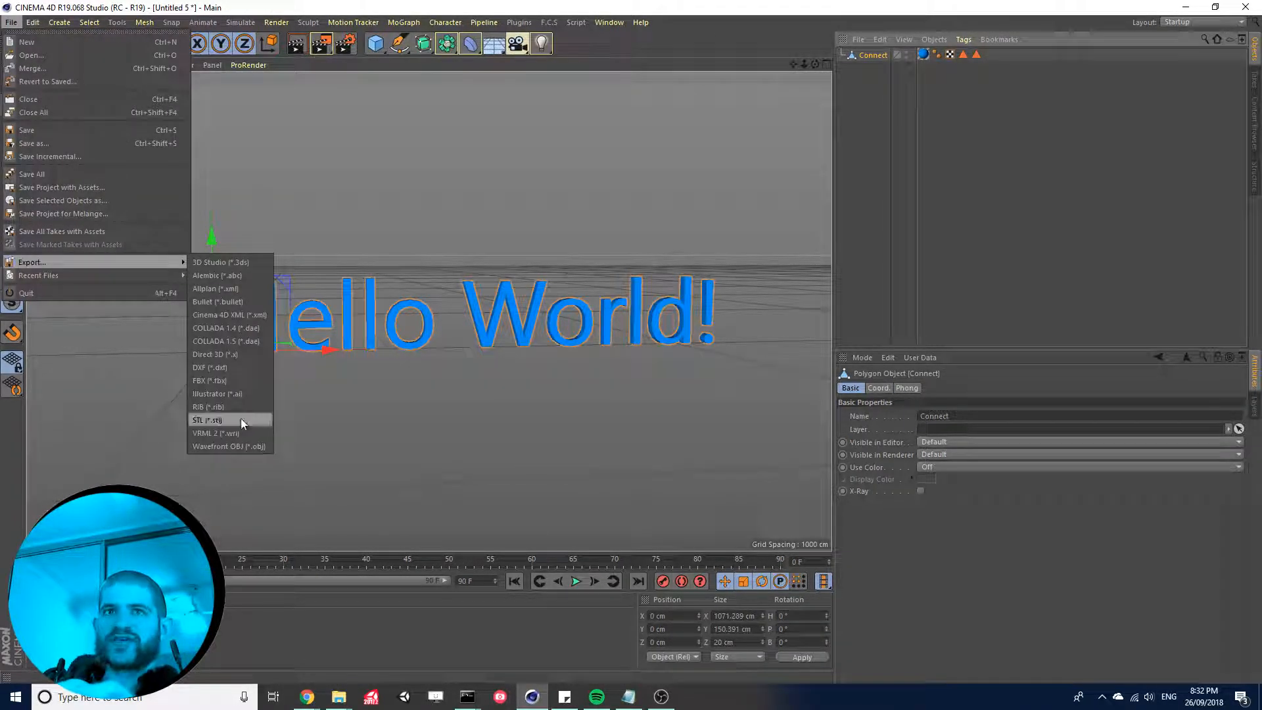
pyautogui.click(230, 383)
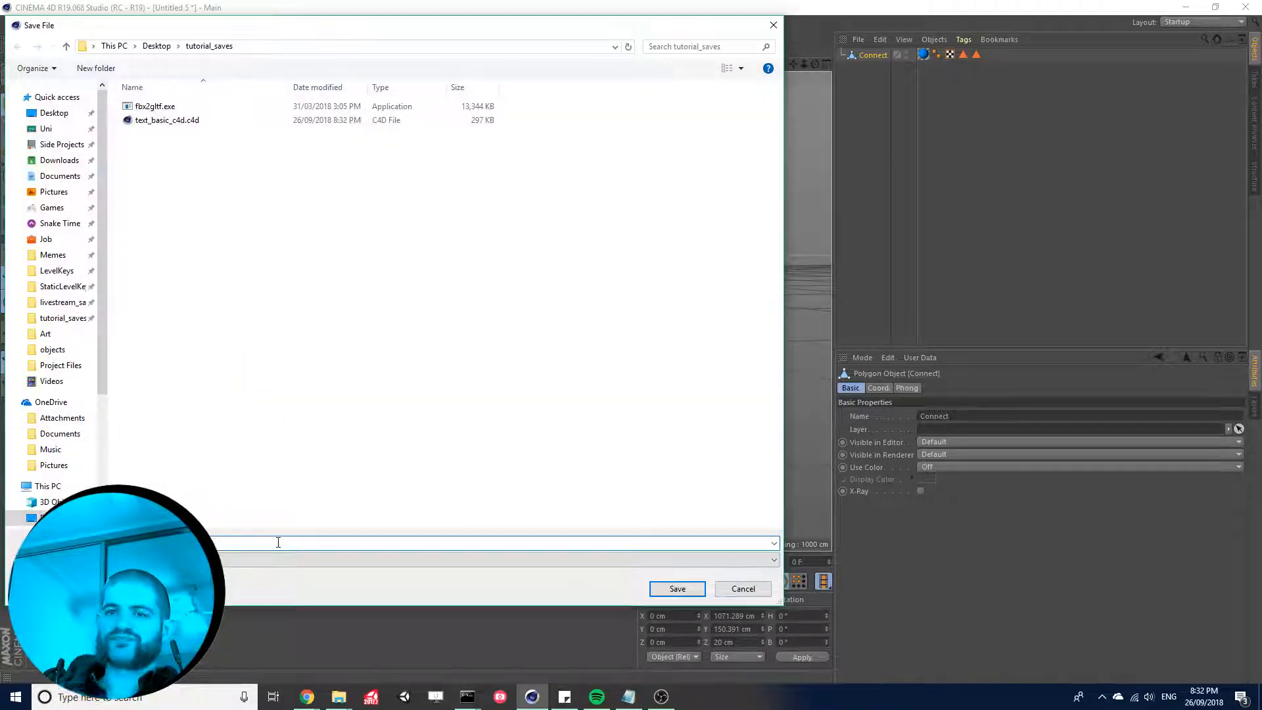
pyautogui.write('text_basic')
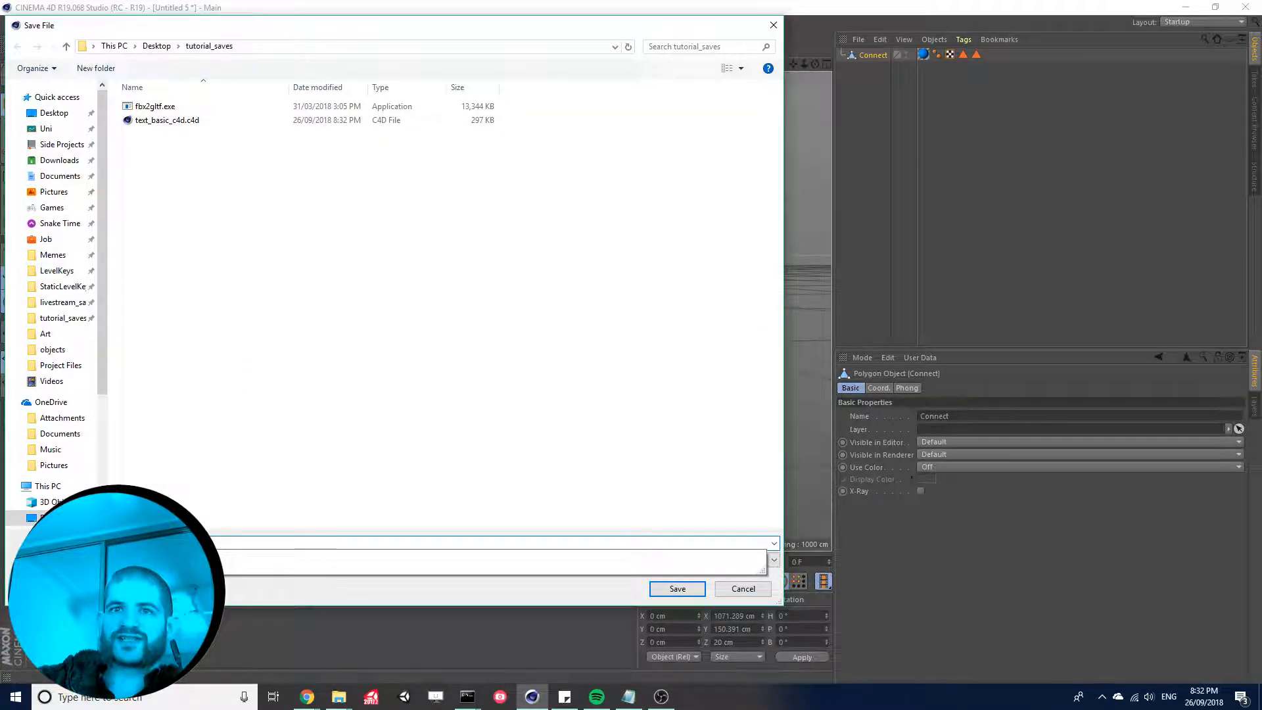
pyautogui.write('_fbx')
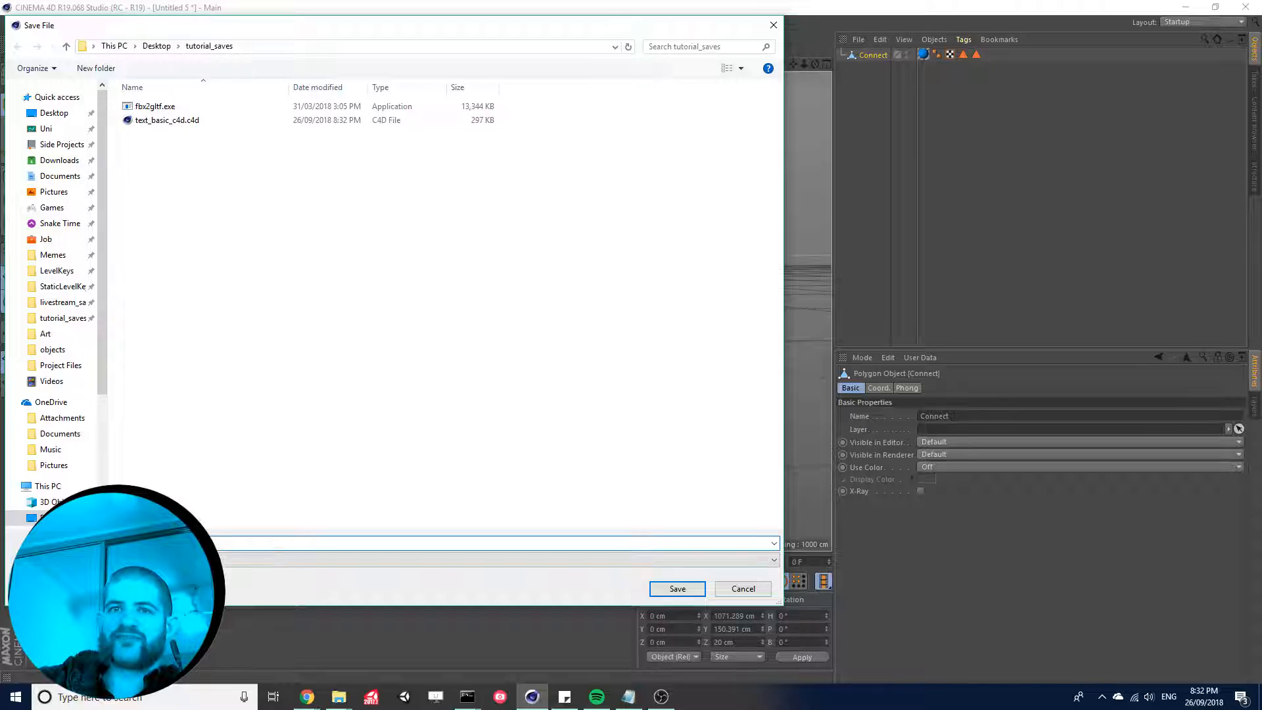
pyautogui.press('Return')
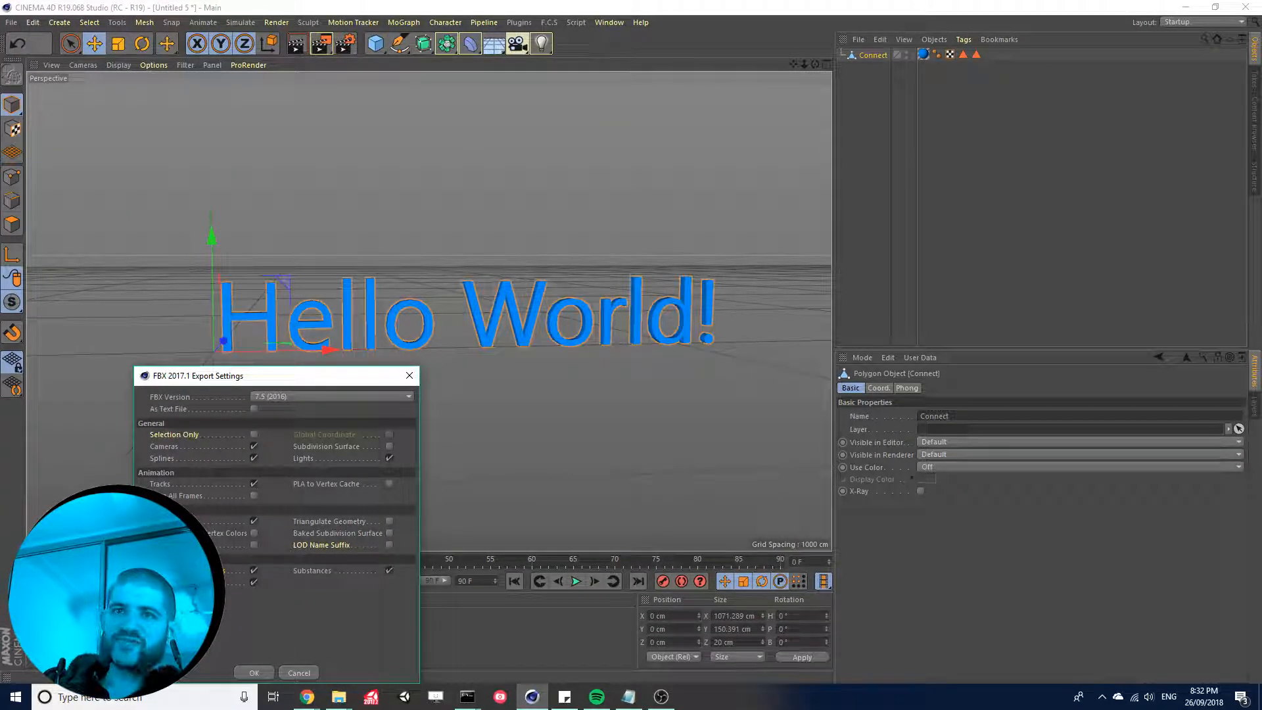
# - Choose FBX version 7.5 (2016) in the export settings and complete the export
pyautogui.click(299, 396)
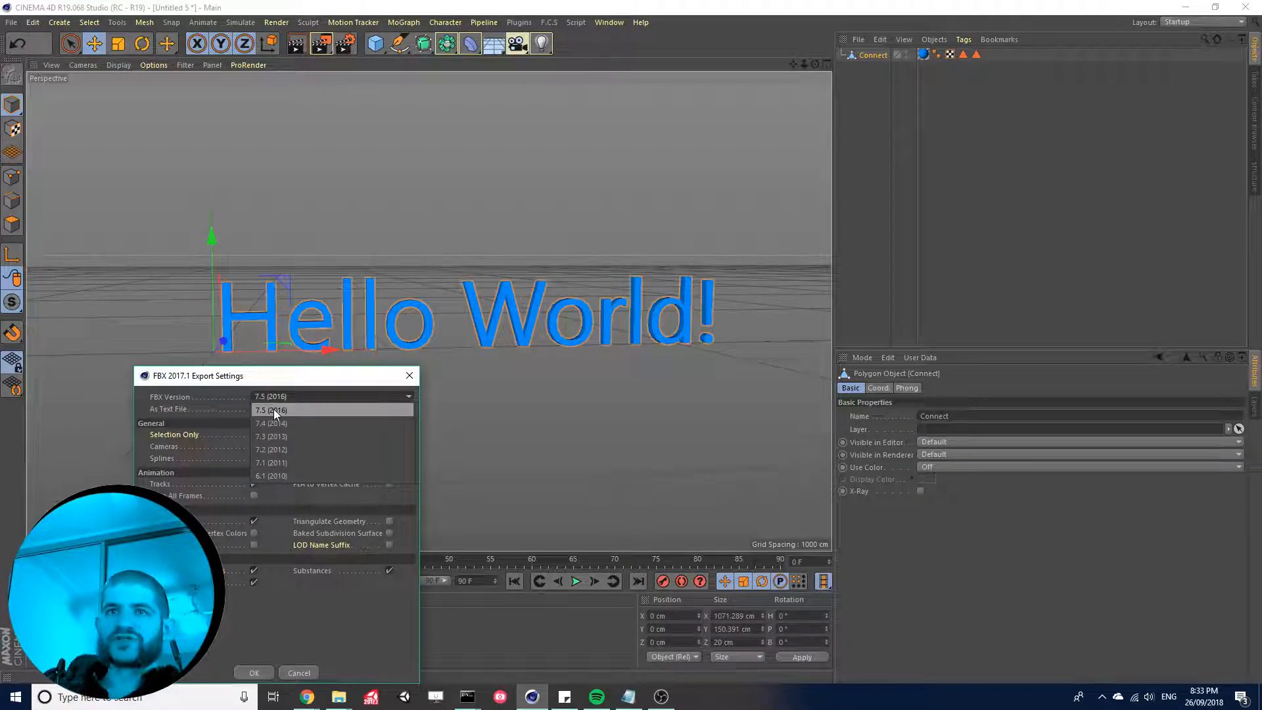
pyautogui.click(274, 408)
pyautogui.moveTo(270, 376); pyautogui.dragTo(315, 277)
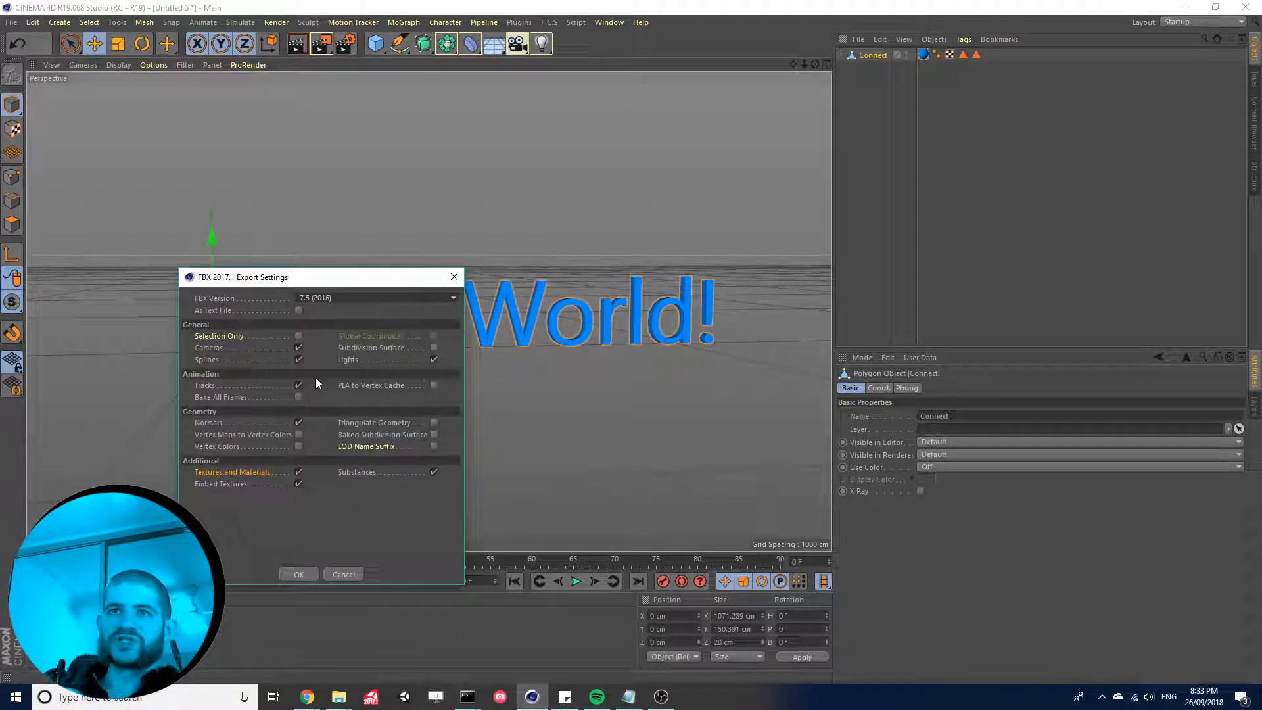
pyautogui.click(299, 574)
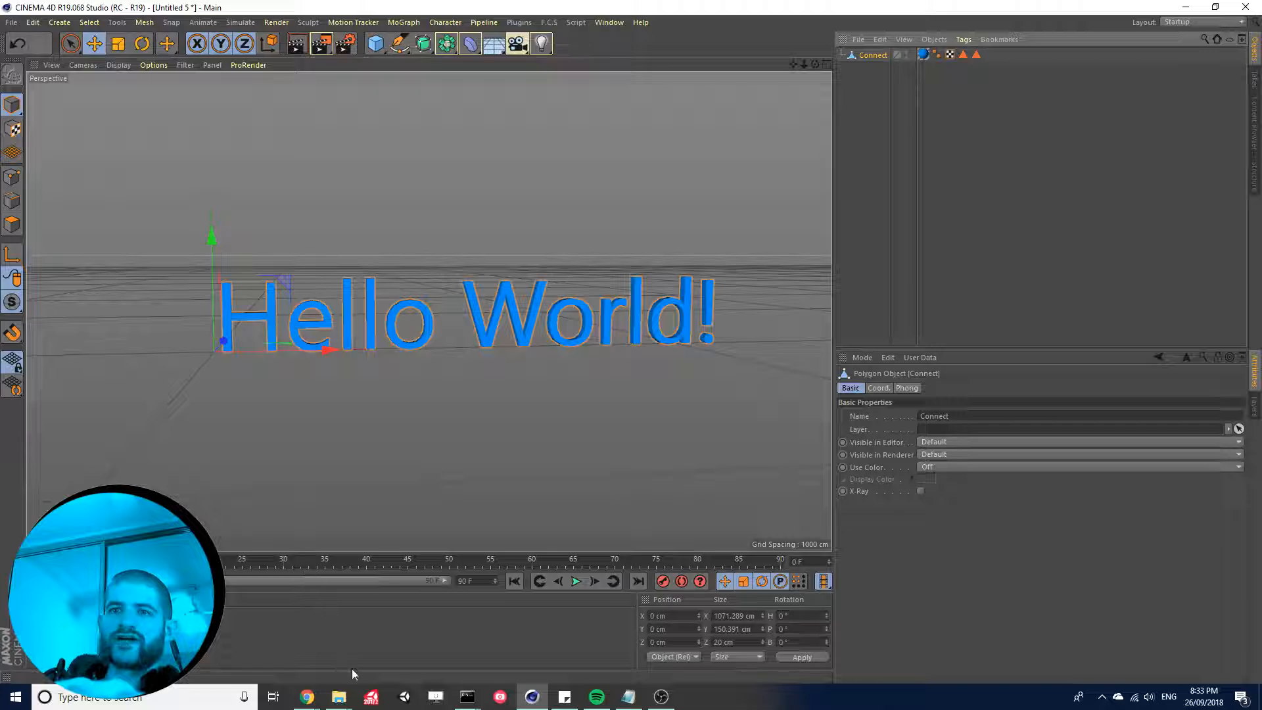
# - Switch to the tutorial_saves folder in File Explorer, widen its Name column and select the exported text_basic_fbx.fbx file
pyautogui.moveTo(339, 696)
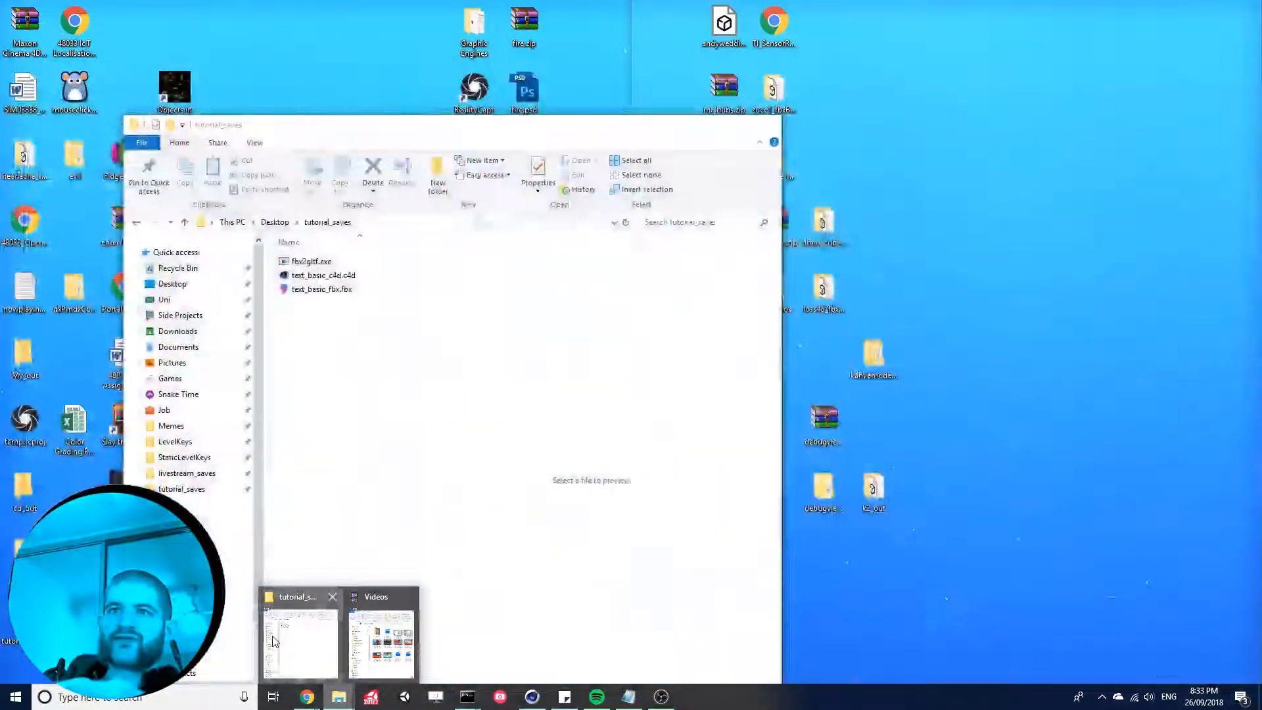
pyautogui.click(305, 631)
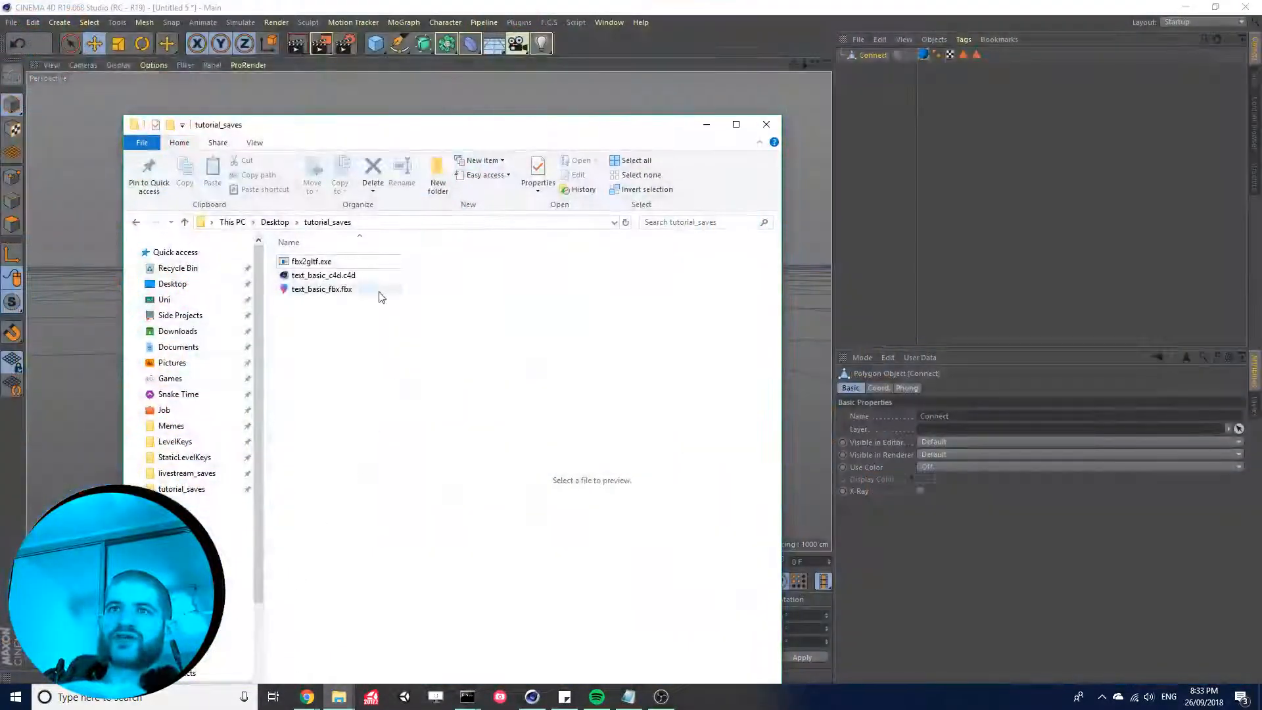
pyautogui.click(319, 294)
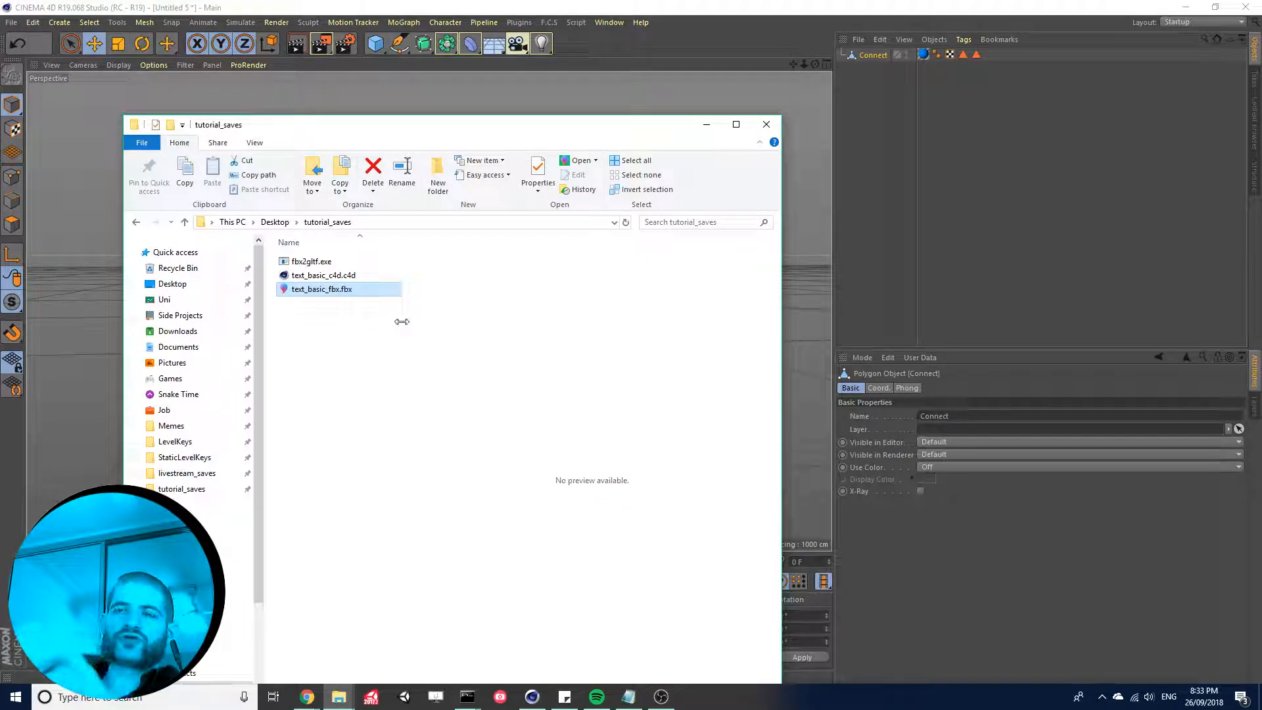
pyautogui.moveTo(402, 321); pyautogui.dragTo(519, 332)
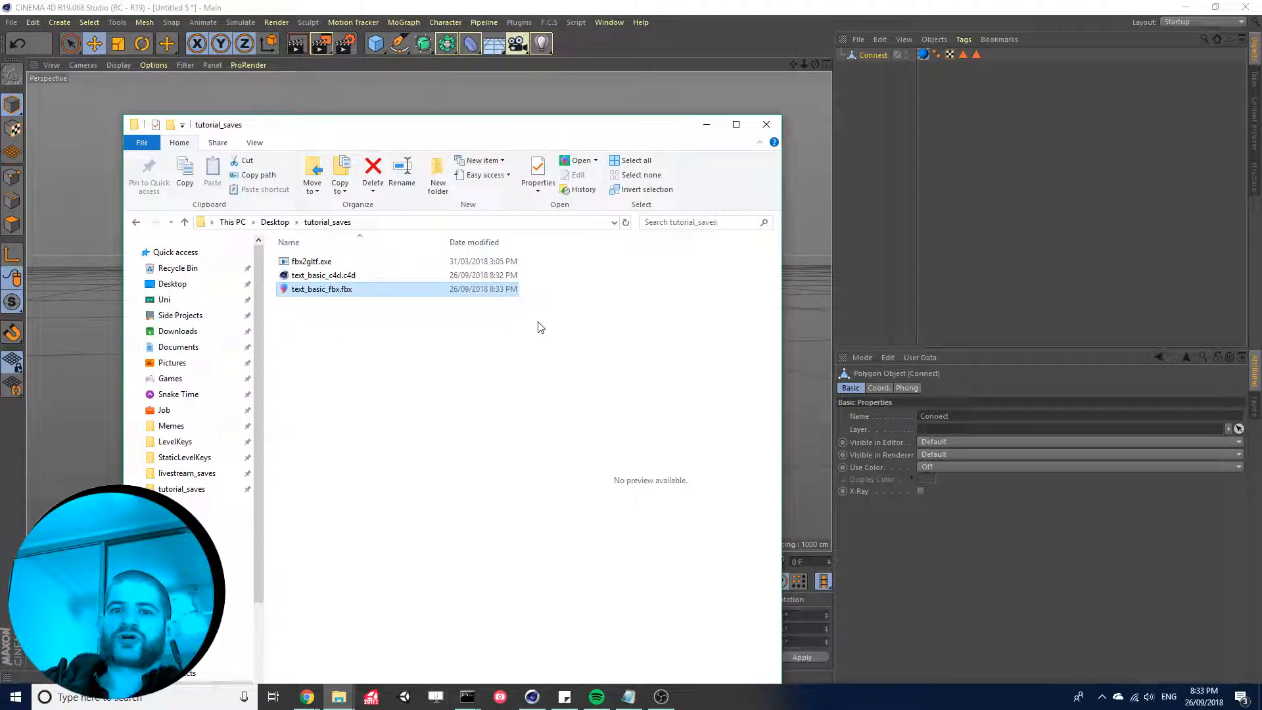
pyautogui.click(320, 312)
pyautogui.click(330, 292)
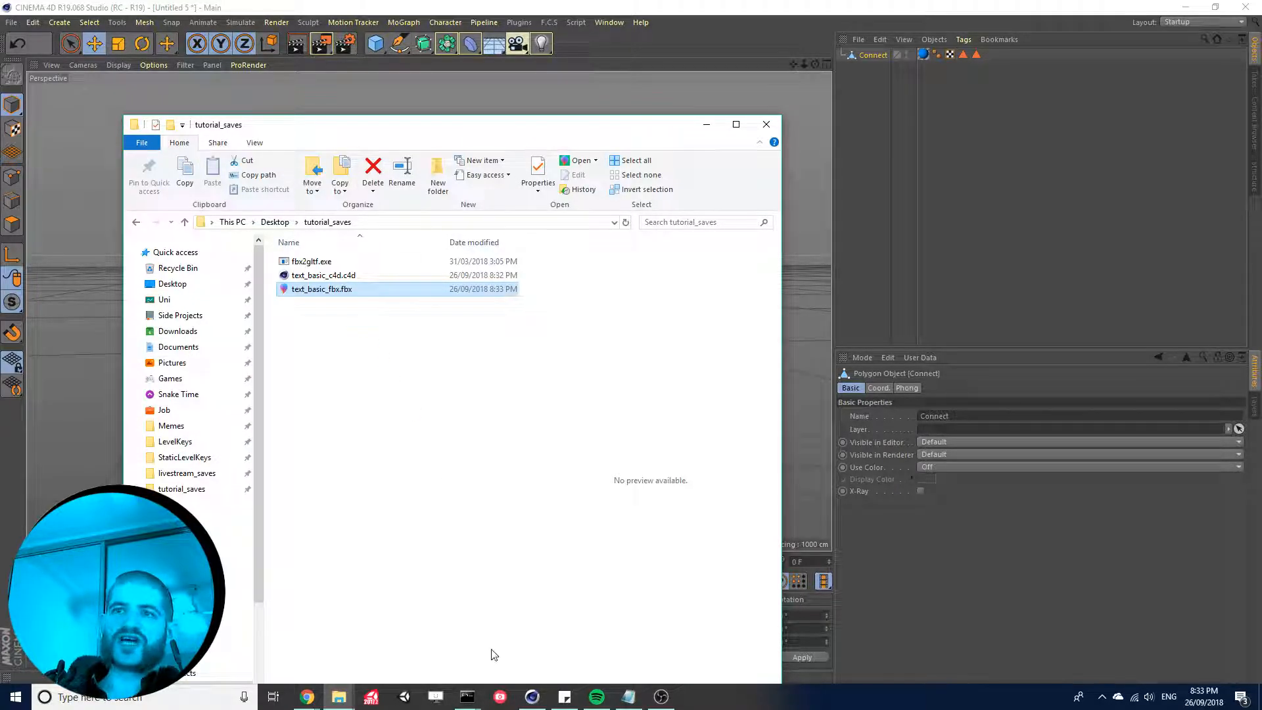
# - Close the running Command Prompt, open a new one and return to the tutorial_saves folder in File Explorer
pyautogui.rightClick(468, 697)
pyautogui.click(462, 669)
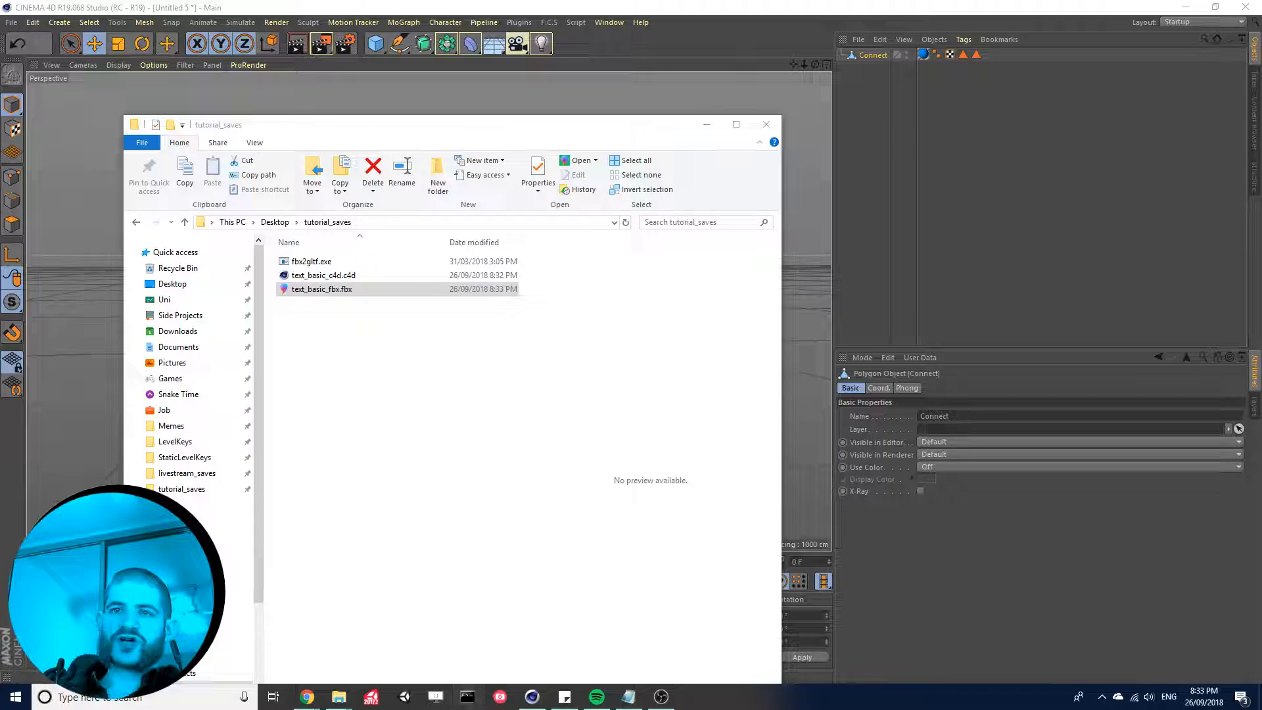
pyautogui.press('super')
pyautogui.write('cmd')
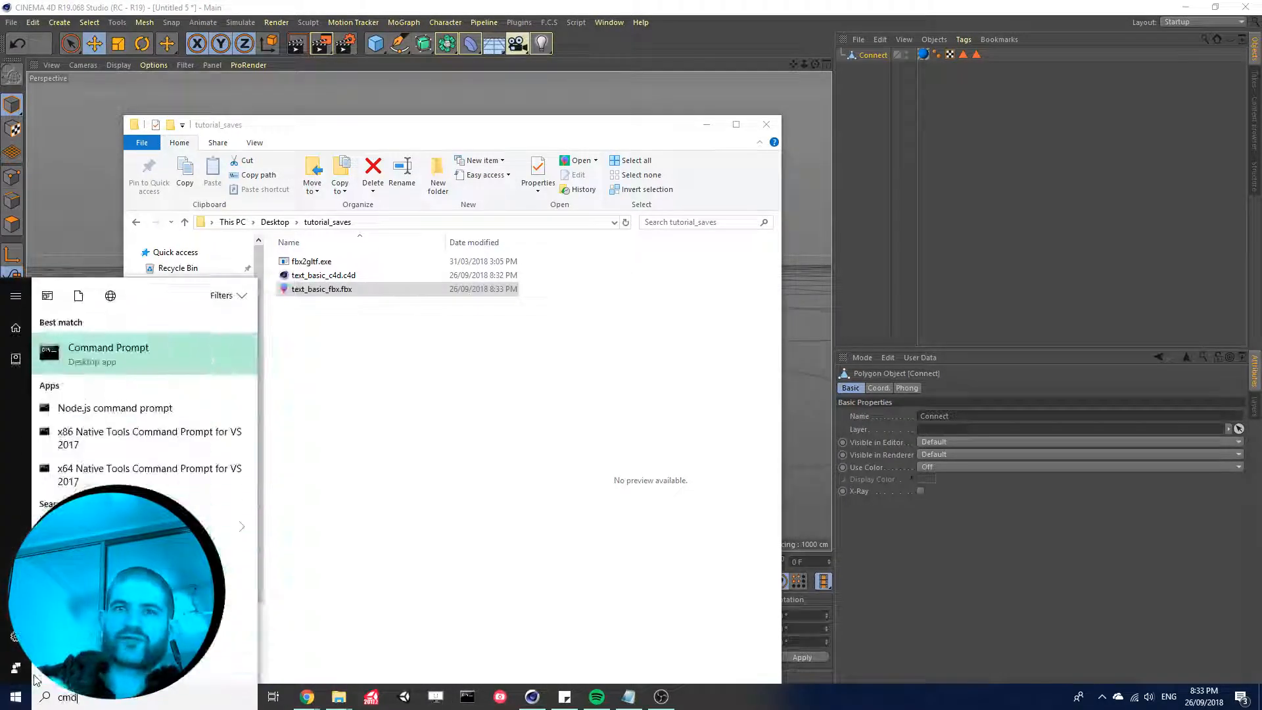
pyautogui.press('Return')
pyautogui.click(471, 555)
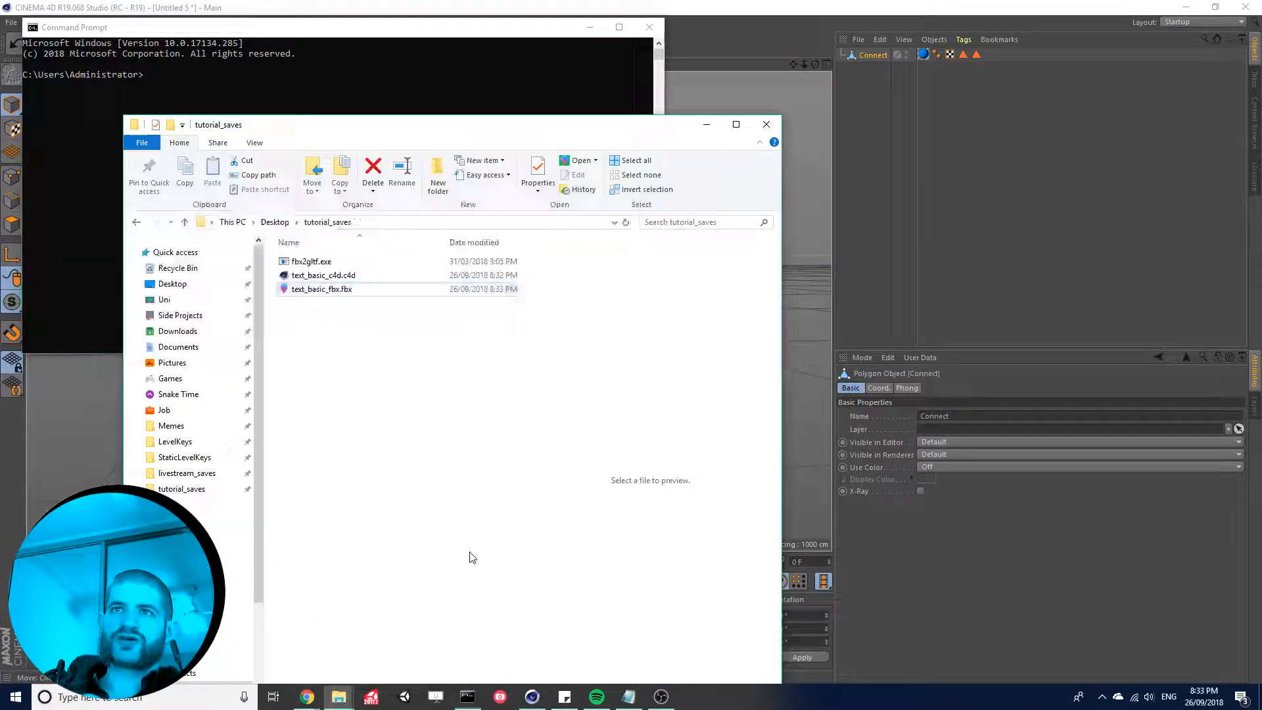
# - Copy the tutorial_saves folder path and change the Command Prompt directory to C:\Users\Administrator\Desktop\tutorial_saves
pyautogui.click(435, 221)
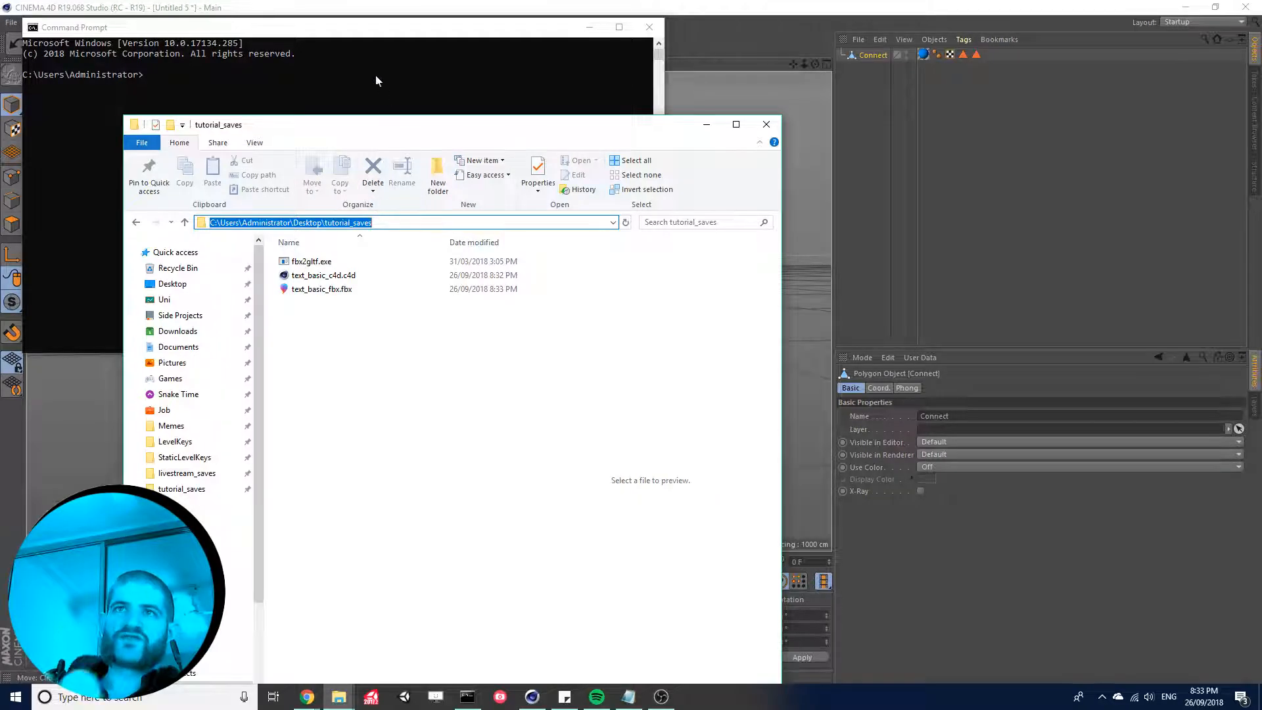
pyautogui.click(238, 81)
pyautogui.write('cd')
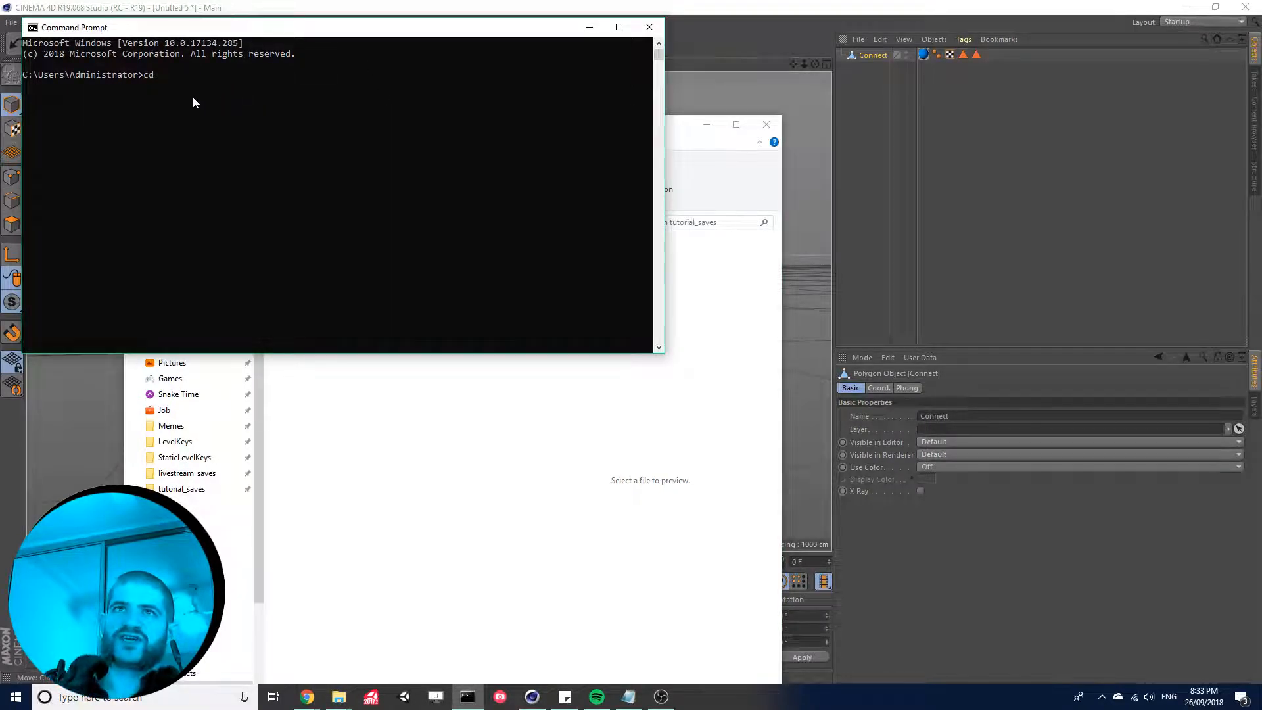
pyautogui.write('C:\\Users\\Administrator\\Desktop\\tutorial_saves')
pyautogui.press('Return')
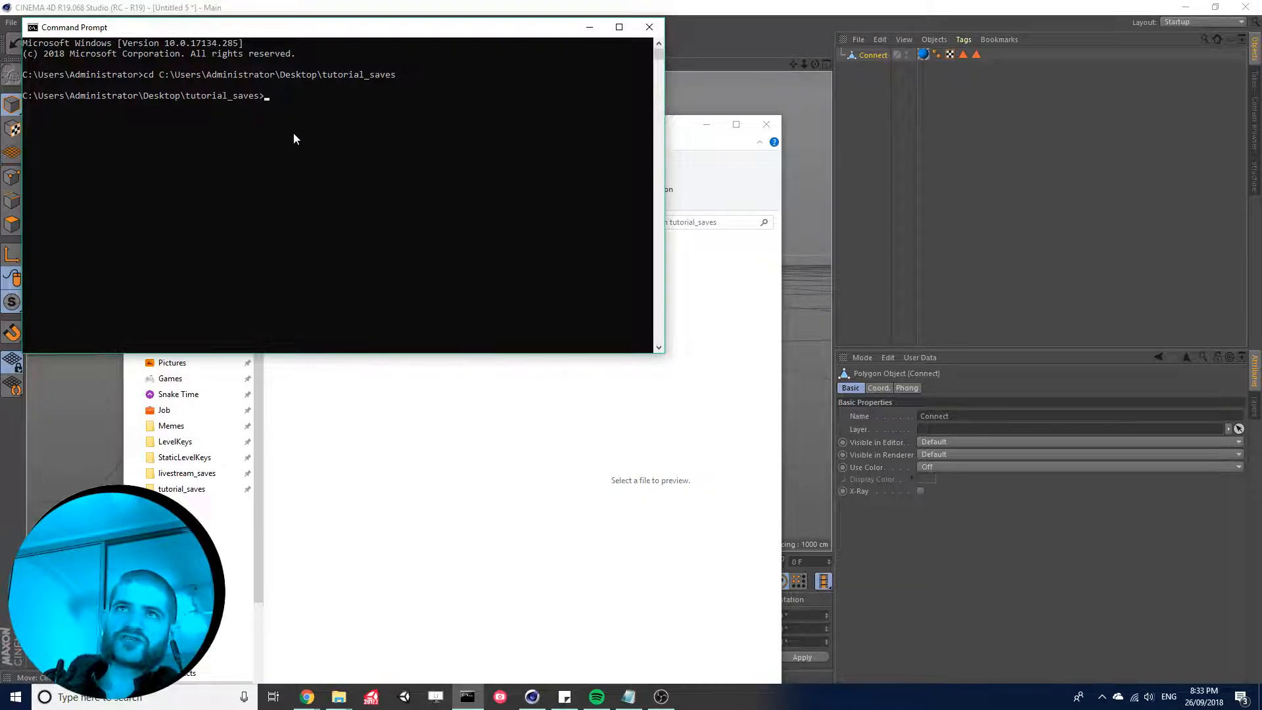
# - Run fbx2gltf without arguments in Command Prompt and review its usage and option list
pyautogui.click(552, 525)
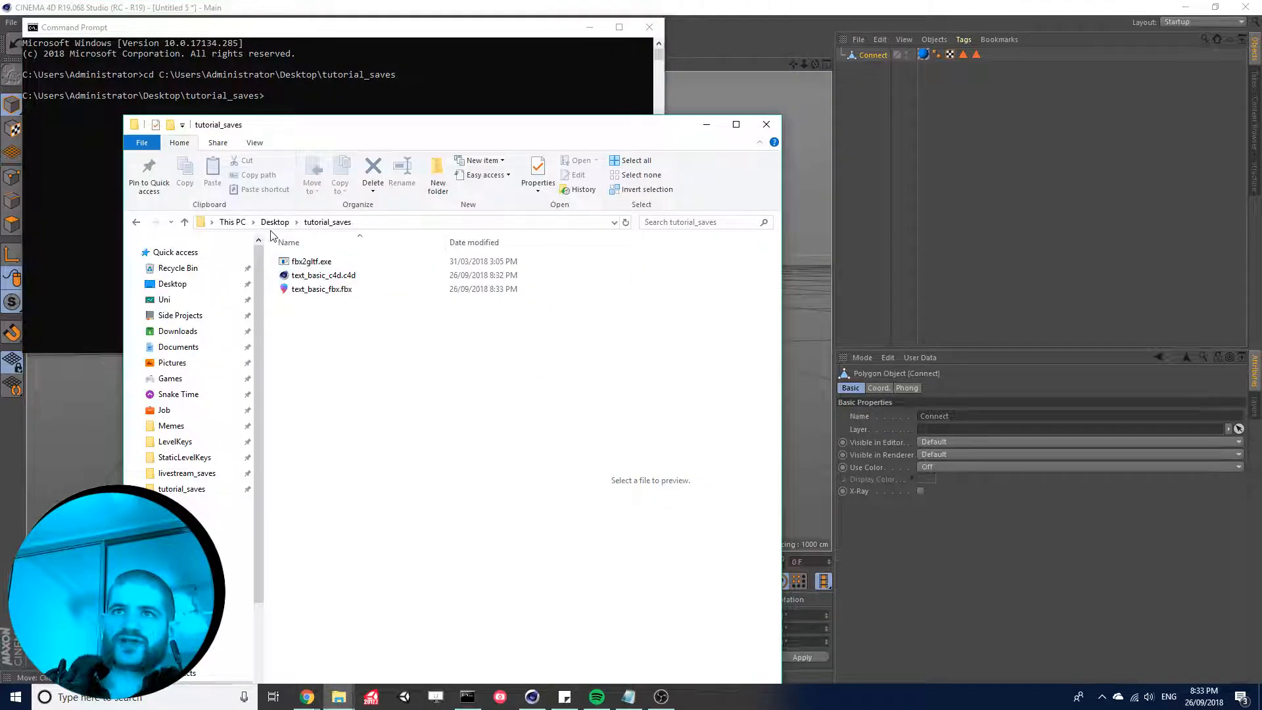
pyautogui.click(304, 262)
pyautogui.click(71, 183)
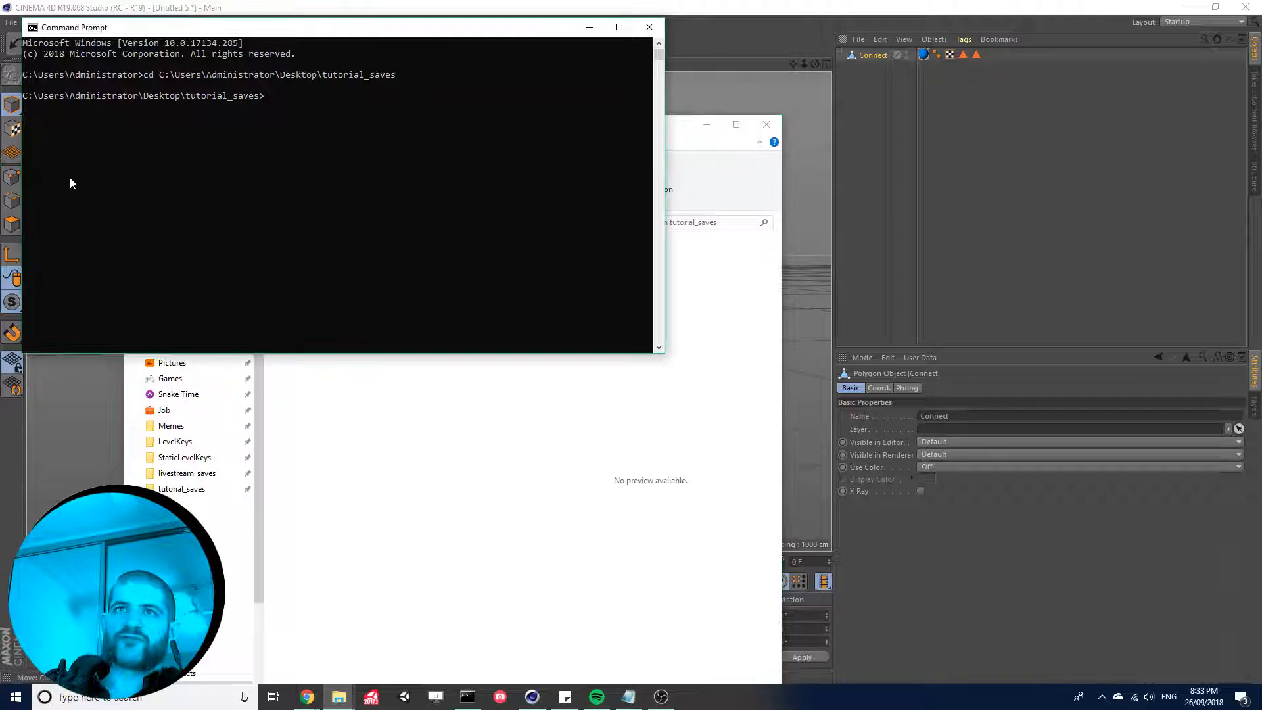
pyautogui.write('fbx2')
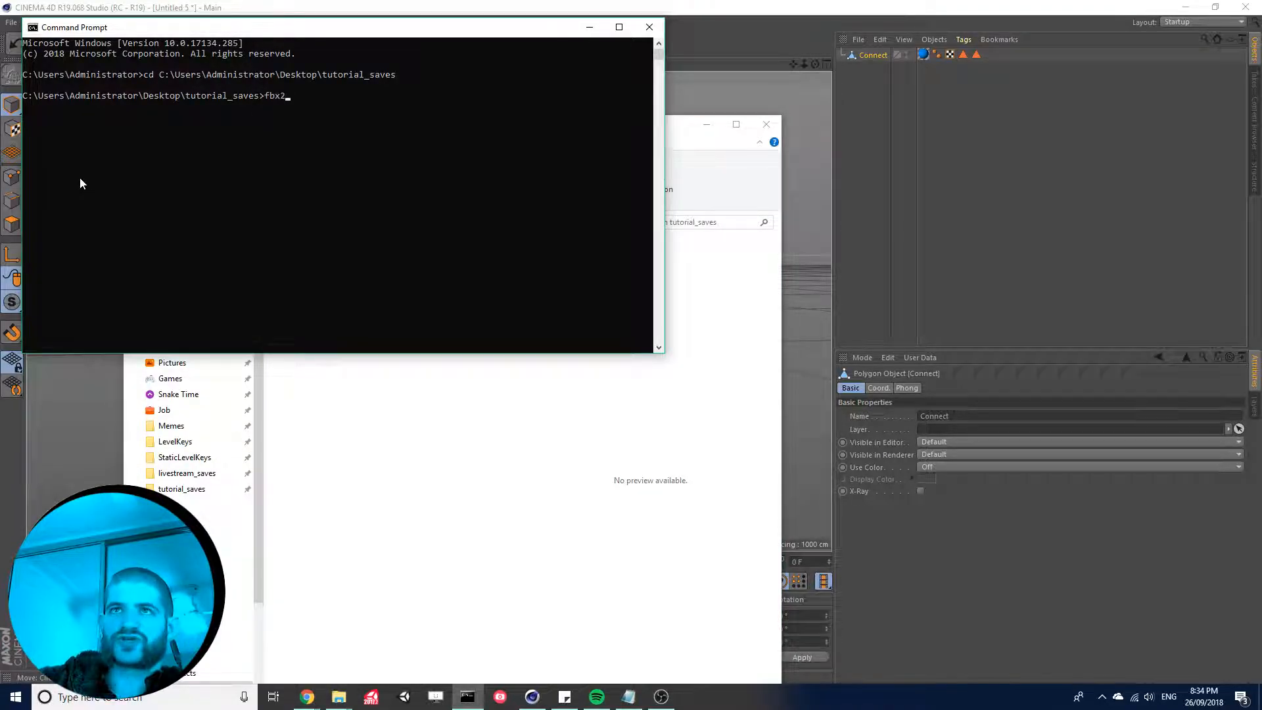
pyautogui.write('gltf')
pyautogui.press('Return')
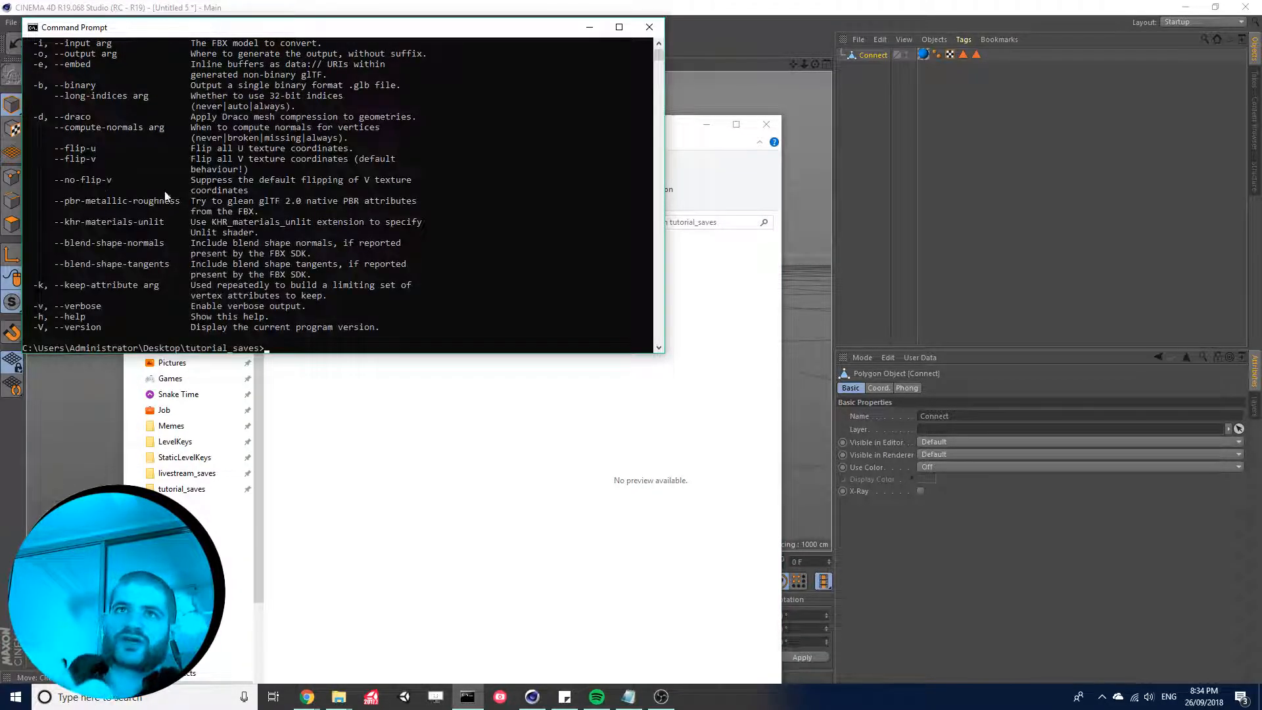
pyautogui.scroll(10, 125, 136)
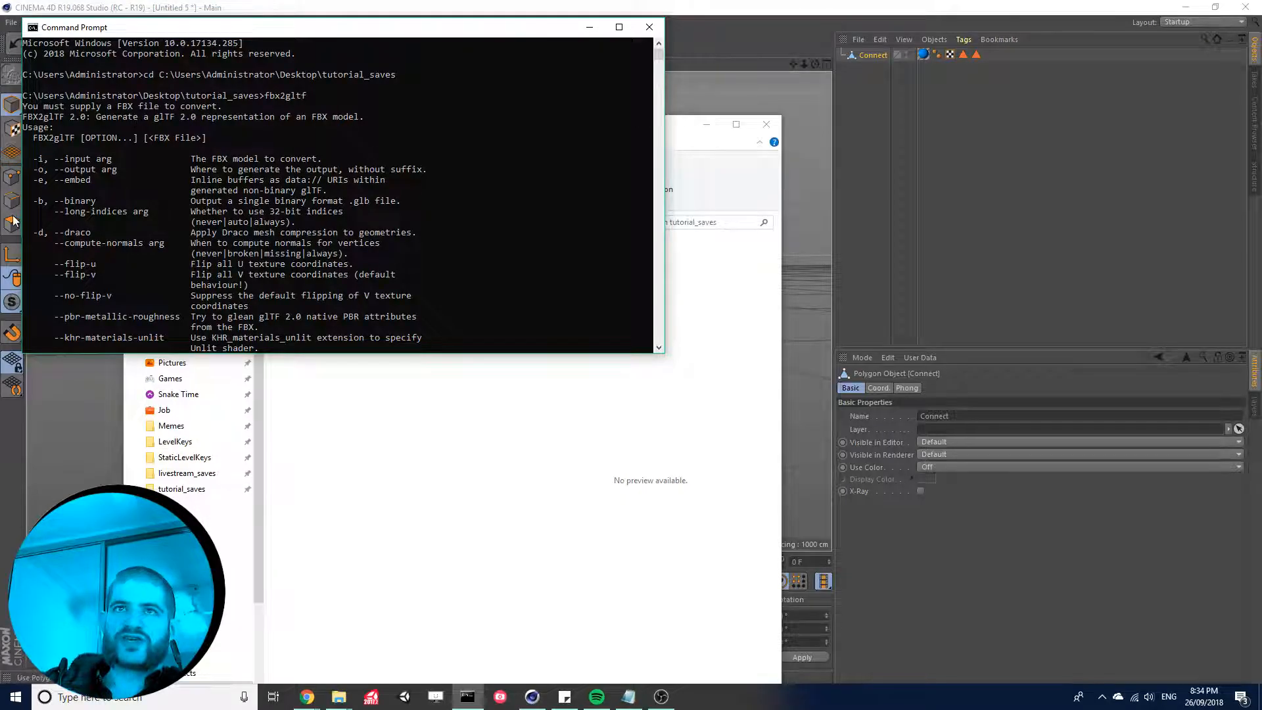
pyautogui.scroll(-5, 84, 250)
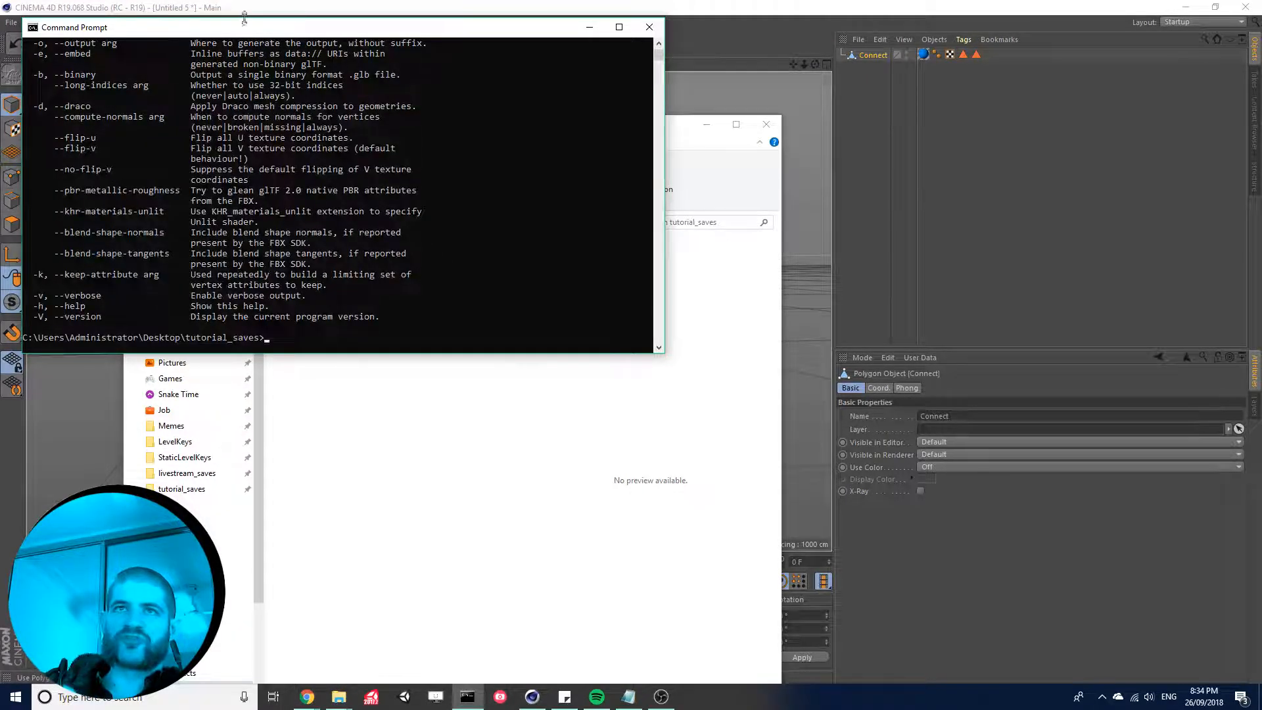
# - Move the Command Prompt clear of the file list and convert the exported model with fbx2gltf text_basic_fbx.fbx
pyautogui.moveTo(254, 34); pyautogui.dragTo(695, 251)
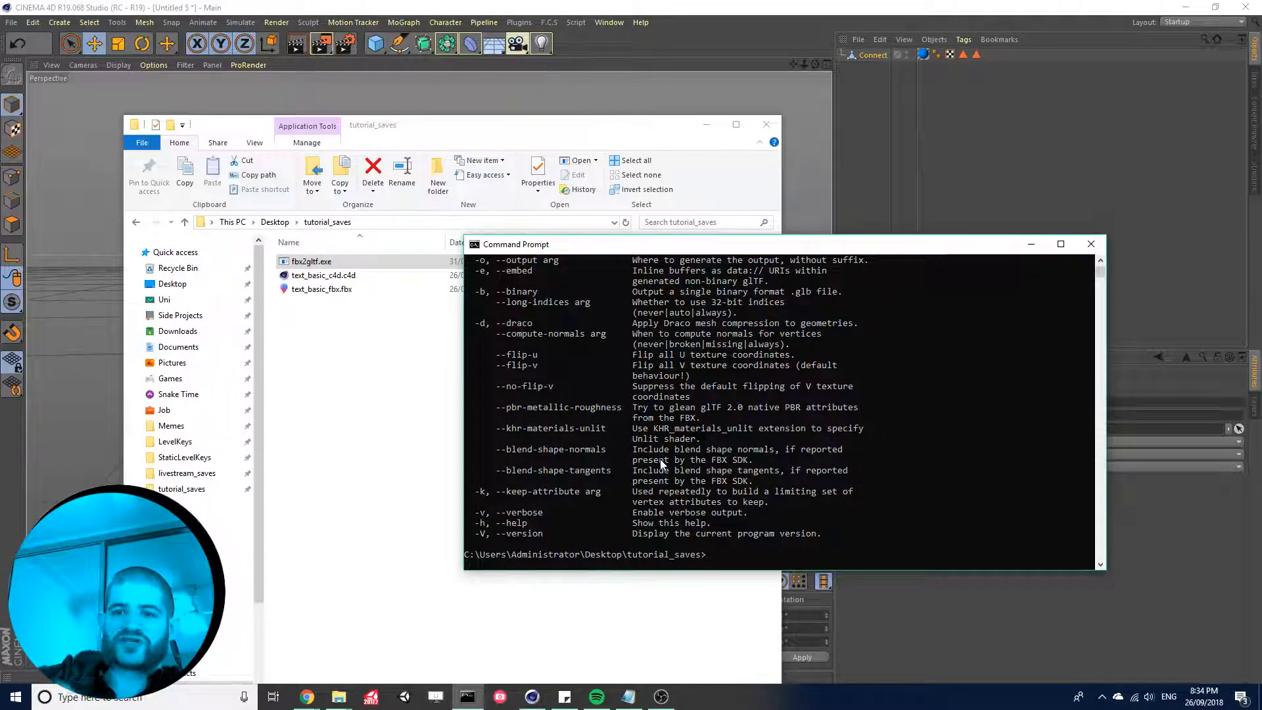
pyautogui.write('fbx2gltf')
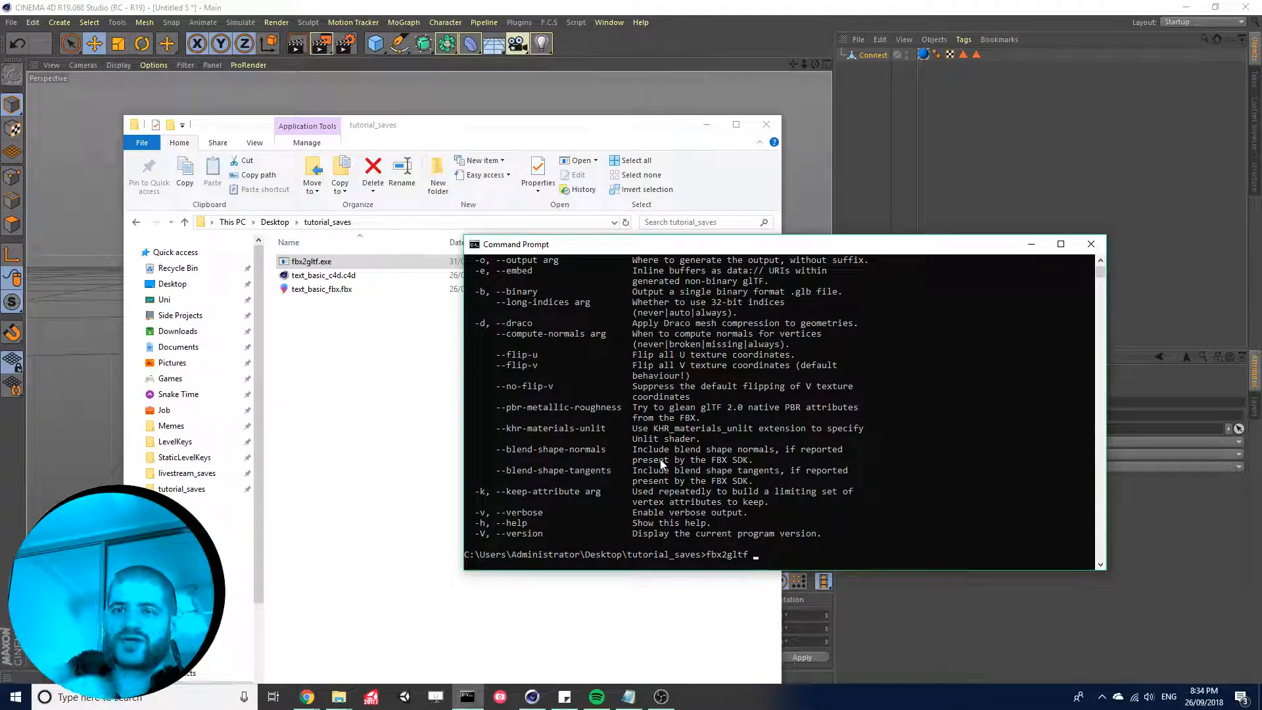
pyautogui.write(' text')
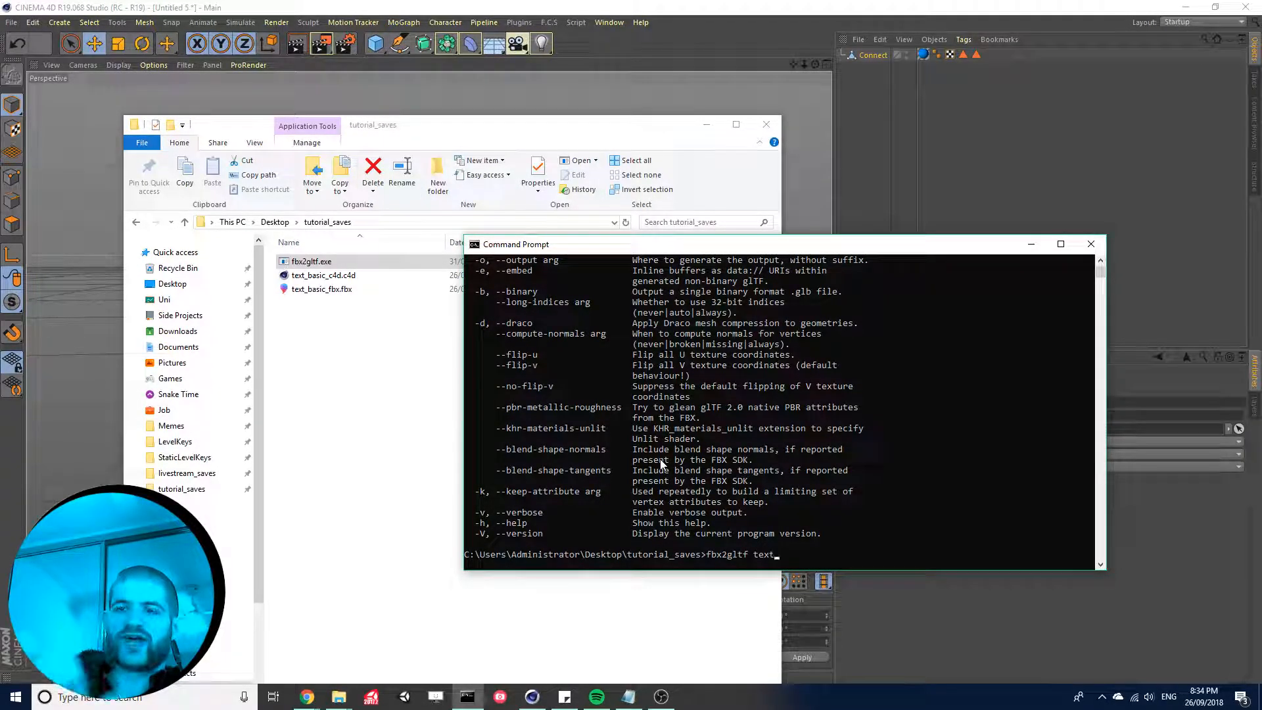
pyautogui.write('_basic_')
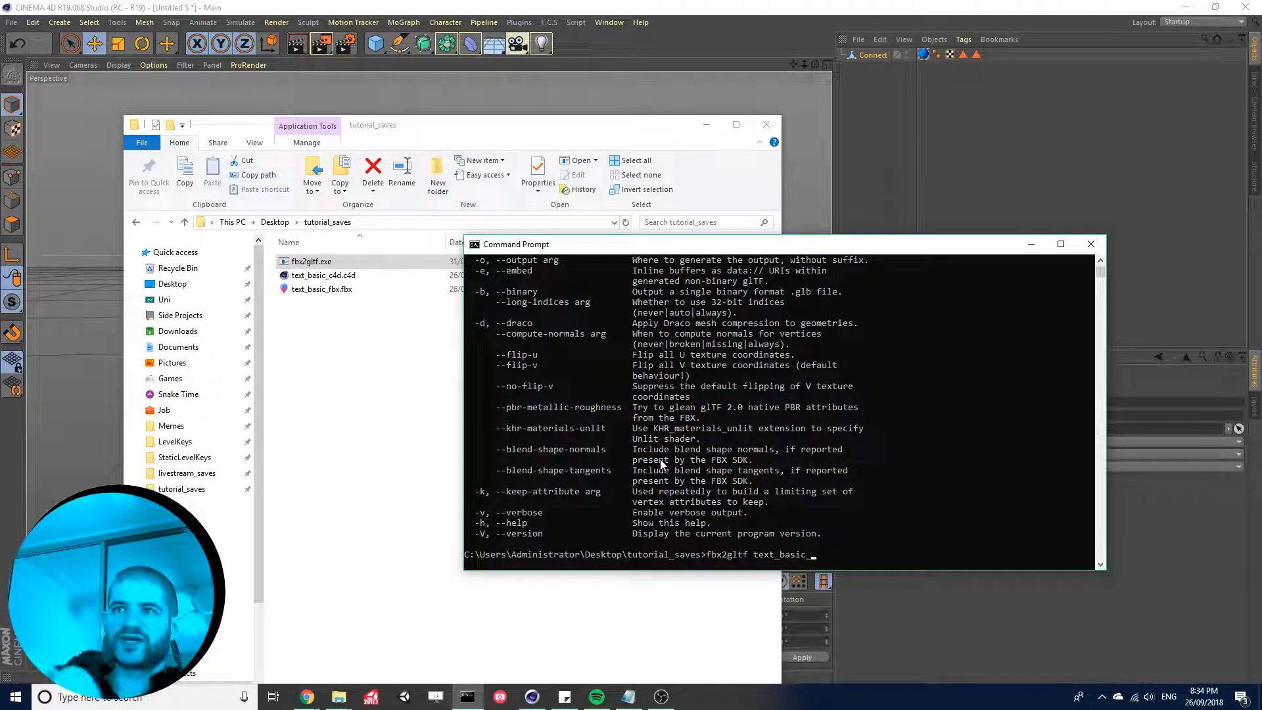
pyautogui.write('fbx.fb')
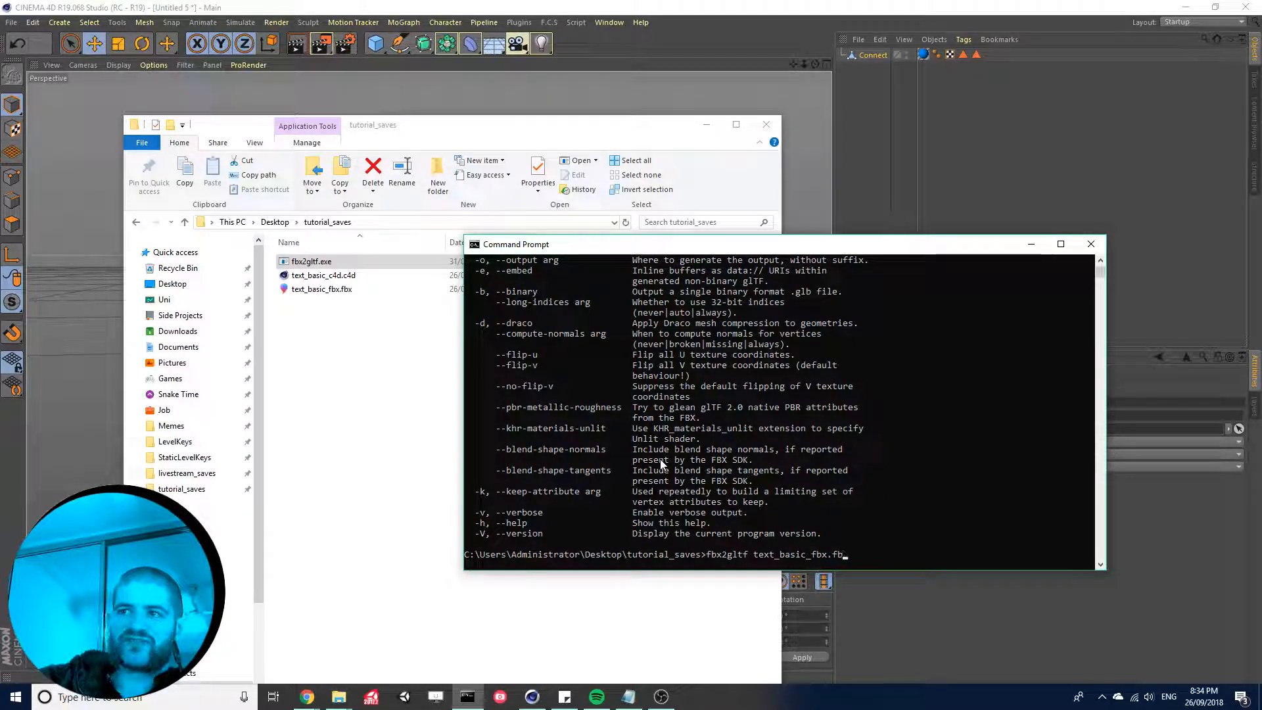
pyautogui.write('x')
pyautogui.press('Return')
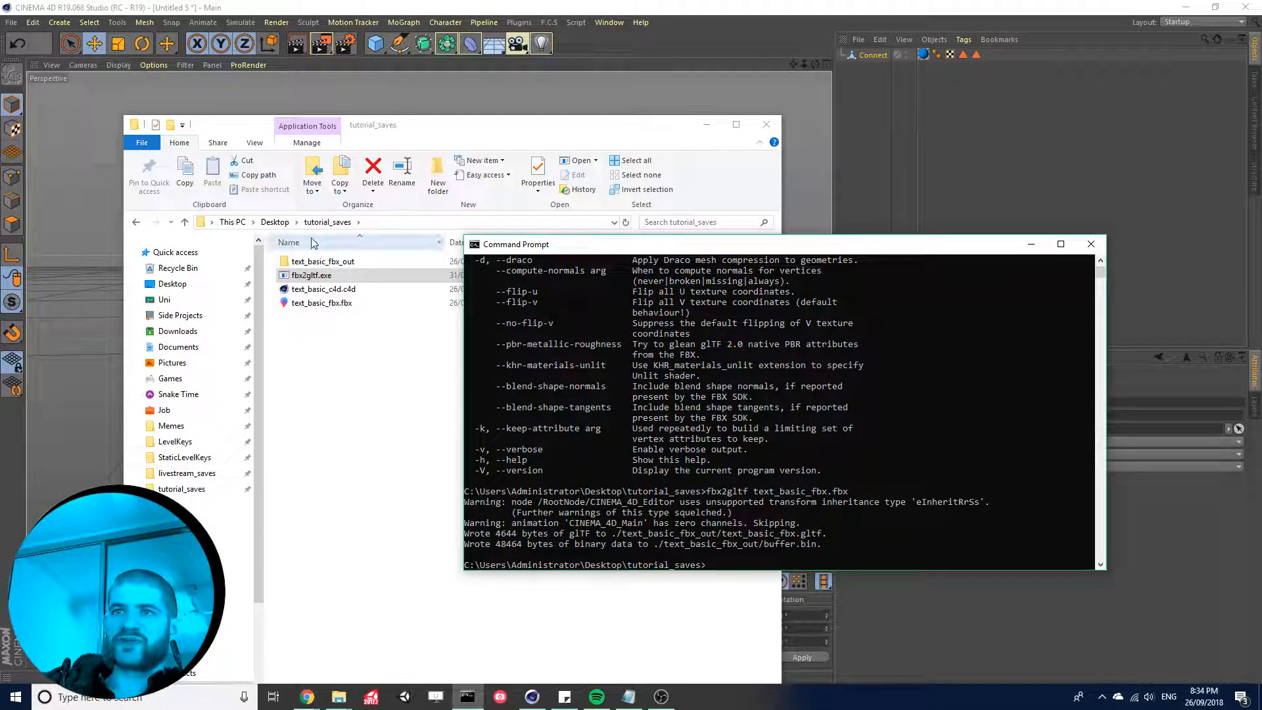
# - Open the text_basic_fbx_out folder in File Explorer and preview the text_basic_fbx.gltf model
pyautogui.click(307, 262)
pyautogui.doubleClick(313, 263)
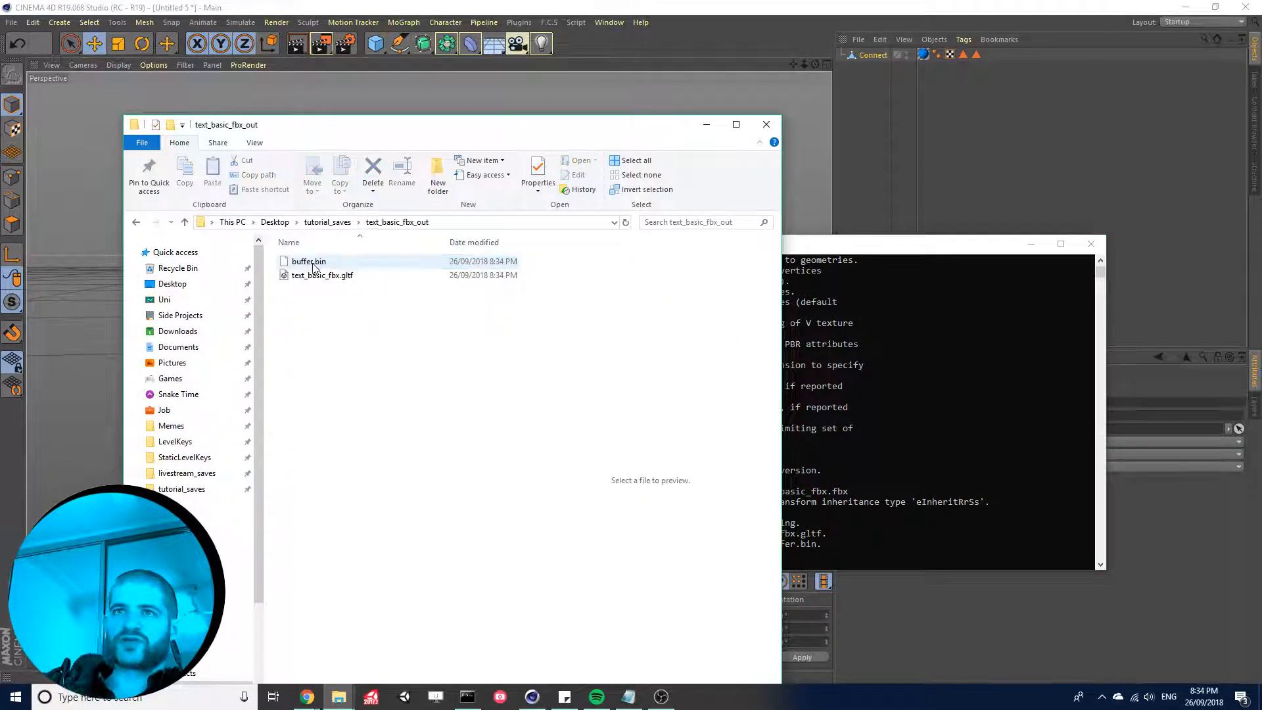
pyautogui.click(343, 276)
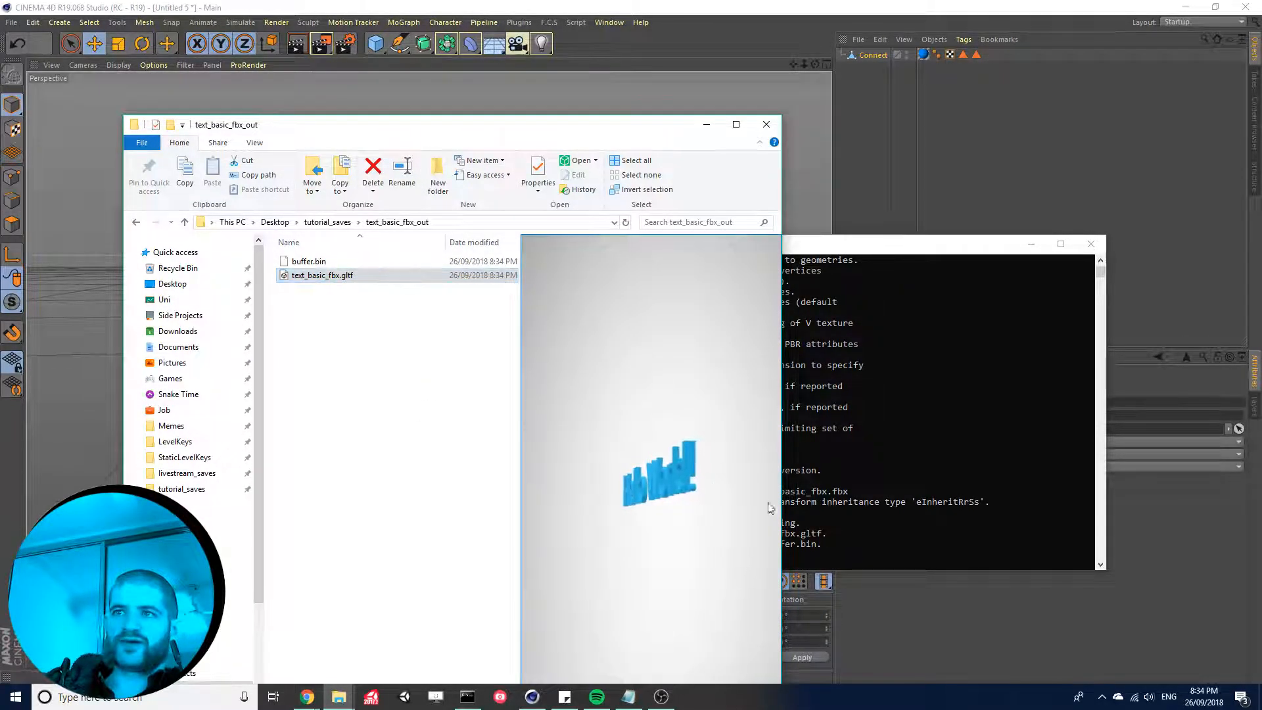
pyautogui.click(1083, 513)
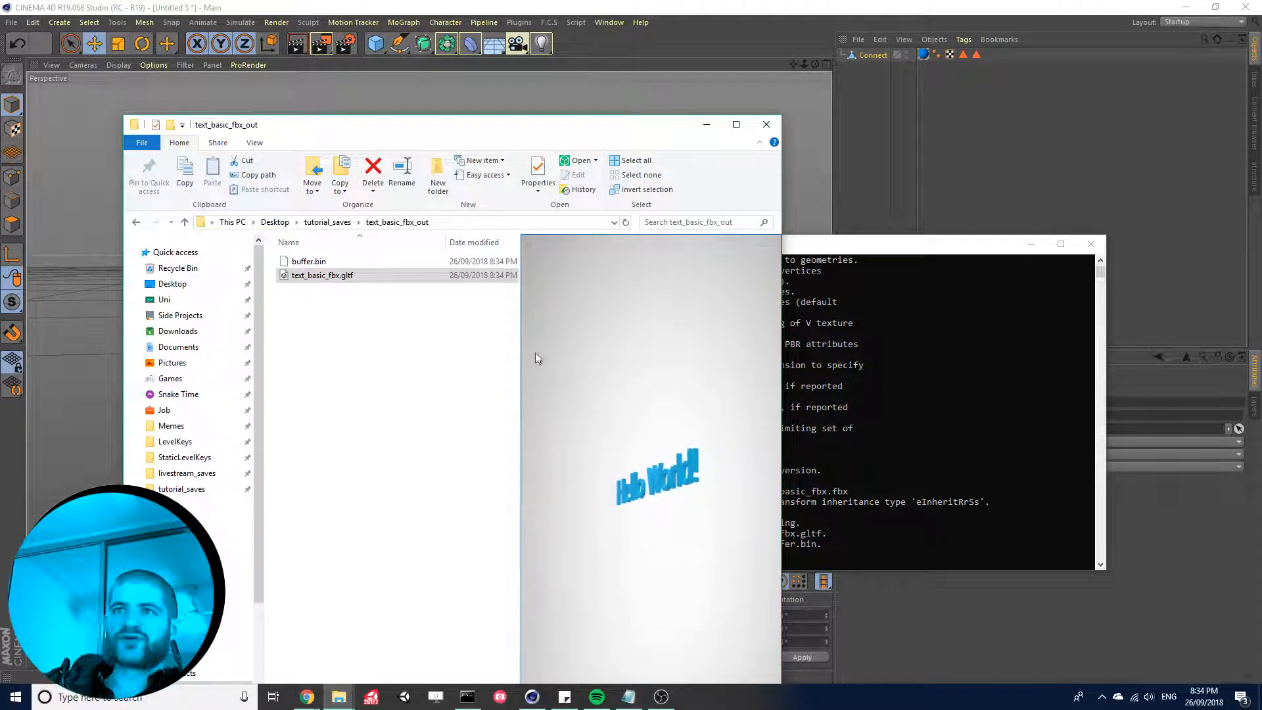
pyautogui.click(356, 279)
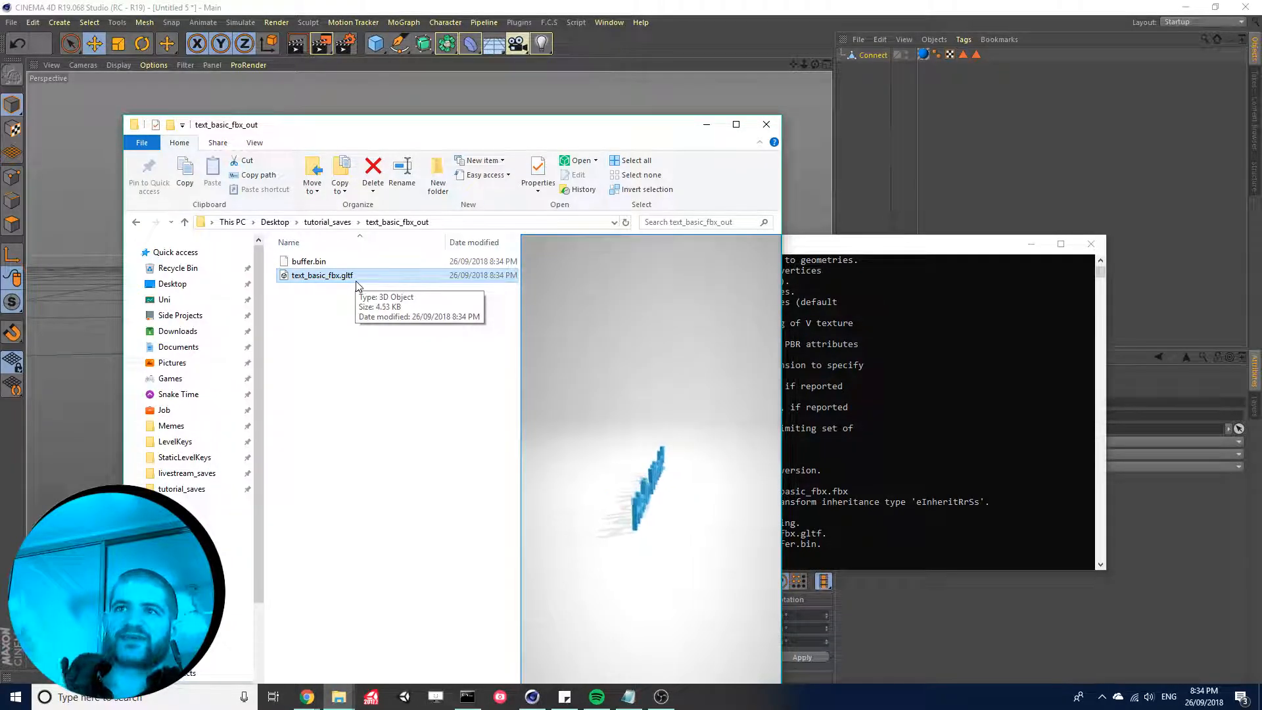
# - Return to the tutorial_saves folder, open glb-packer.glitch.me in Chrome and arrange the browser window beside the file list
pyautogui.click(346, 224)
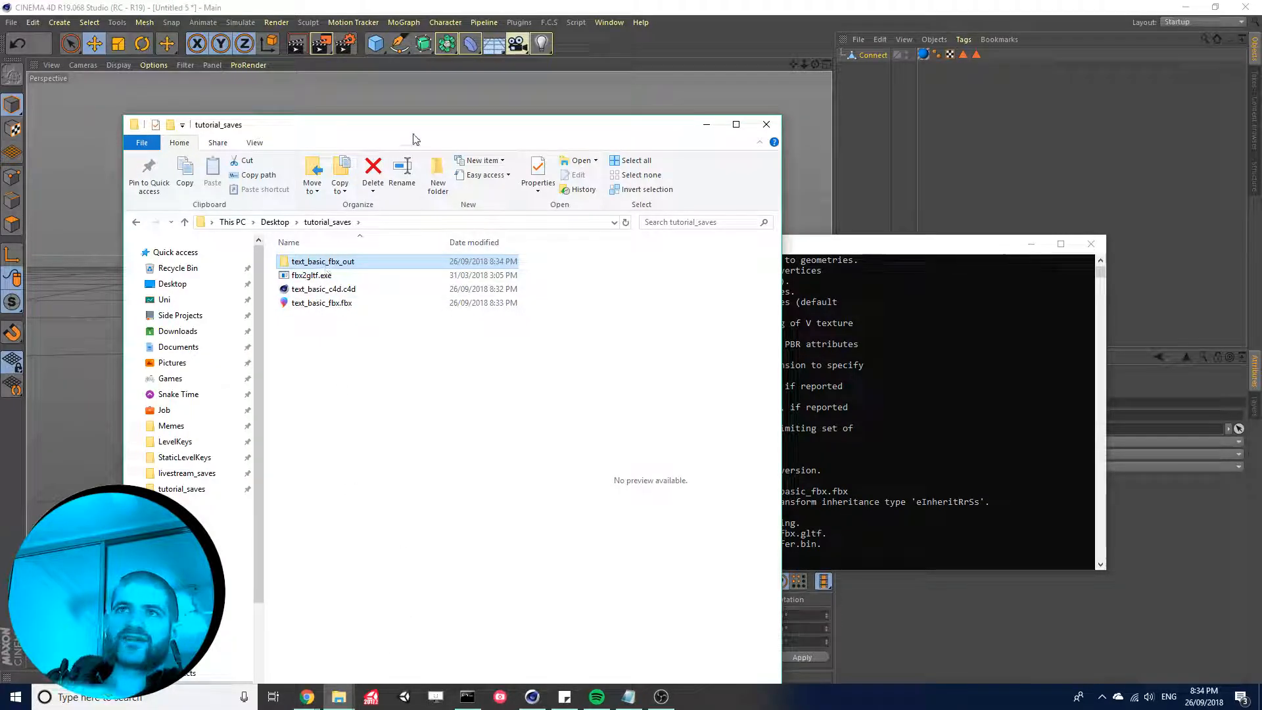
pyautogui.moveTo(414, 138); pyautogui.dragTo(274, 68)
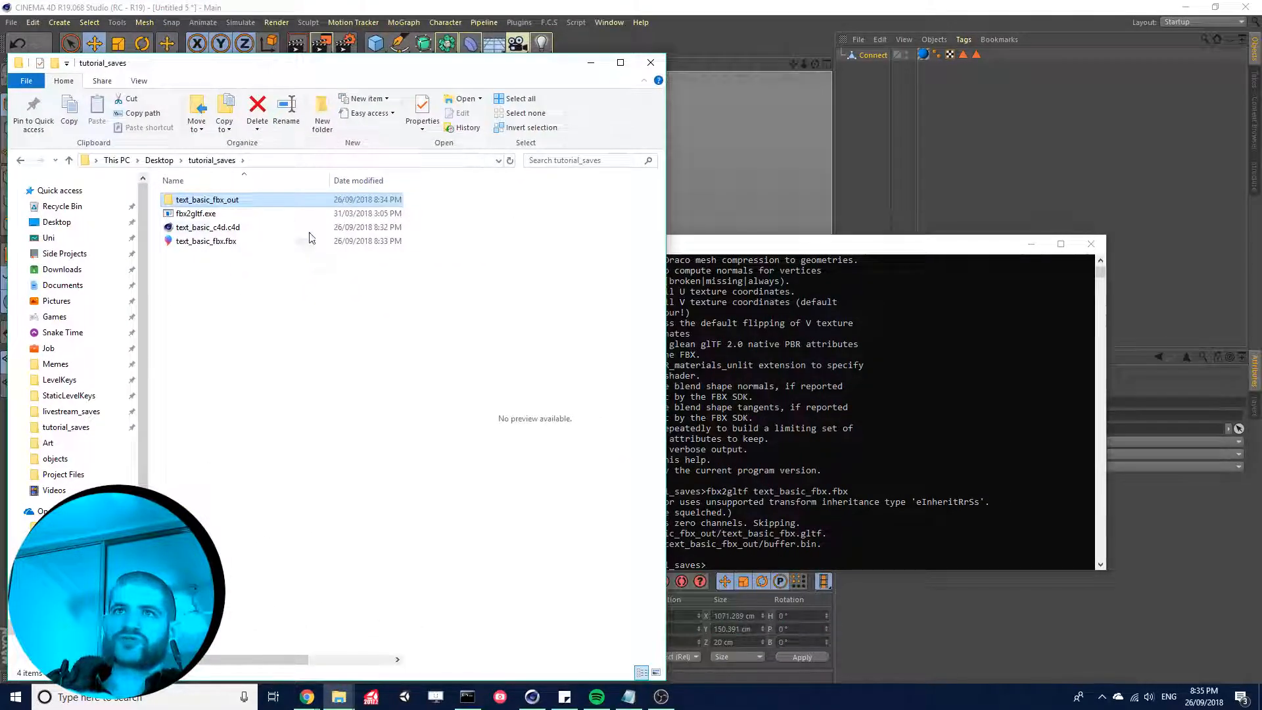
pyautogui.click(307, 697)
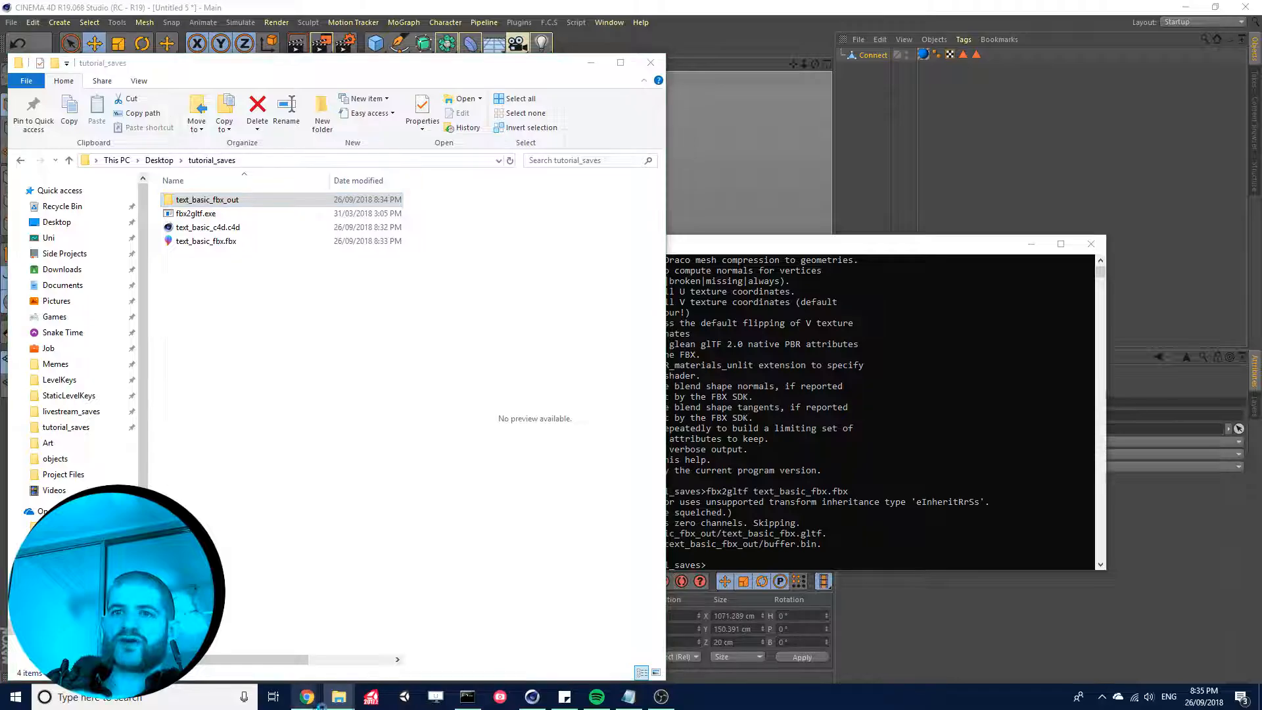
pyautogui.write('glb-packer.glitch.me')
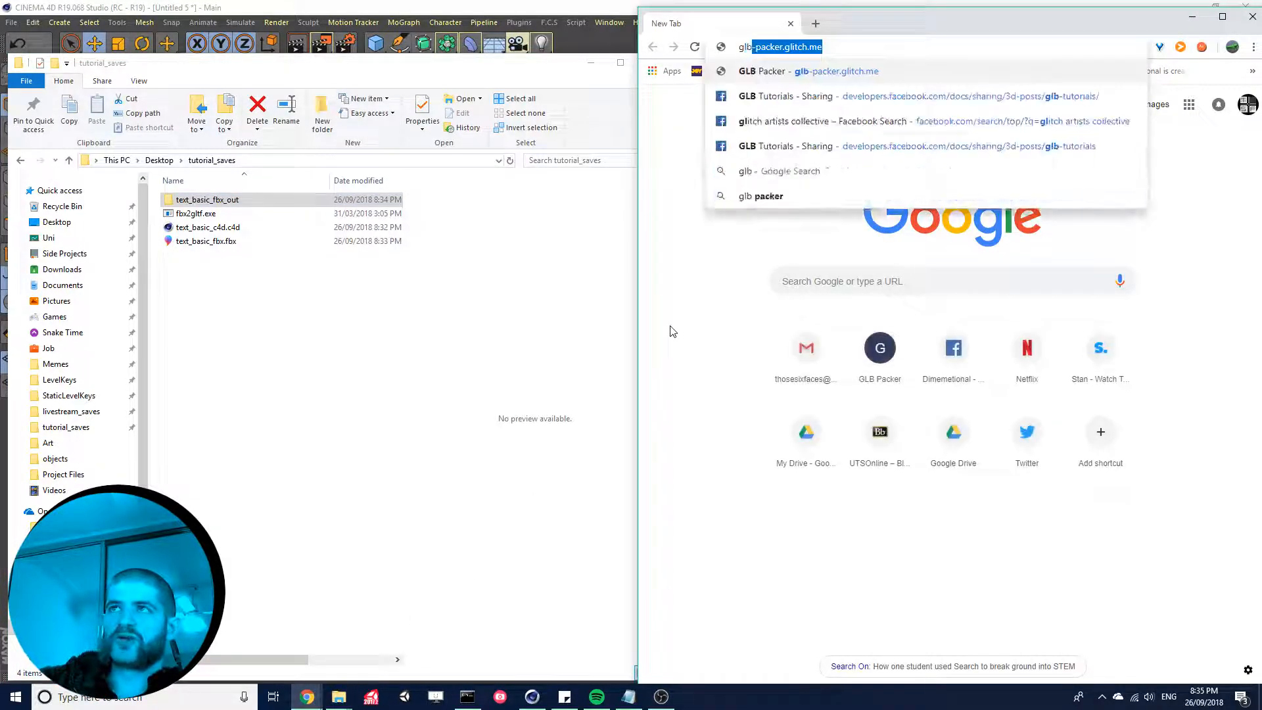
pyautogui.press('Return')
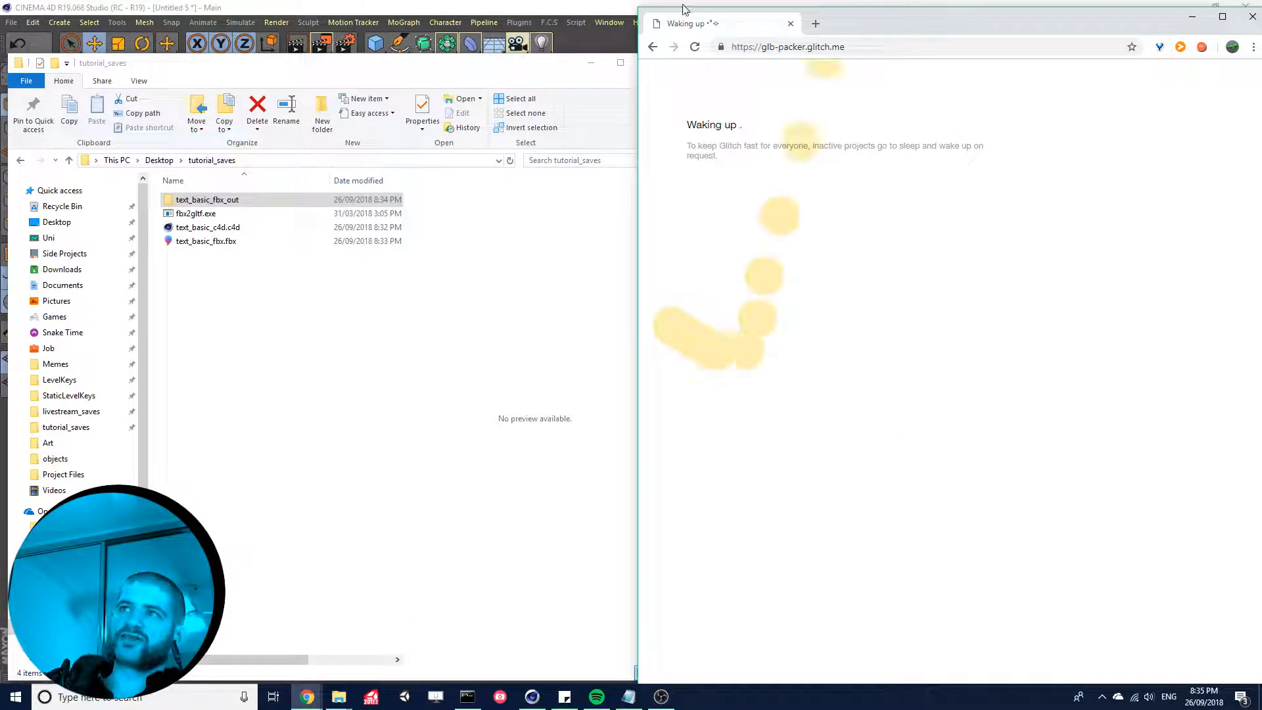
pyautogui.moveTo(640, 8); pyautogui.dragTo(633, 157)
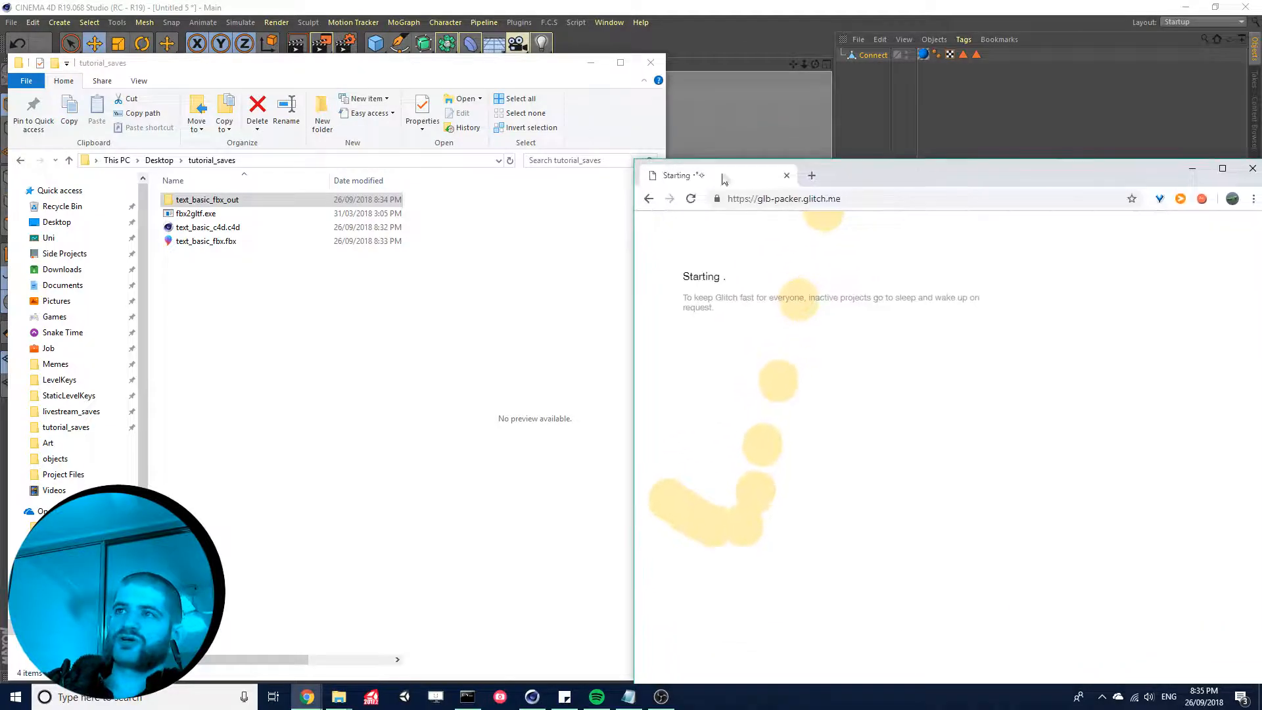
pyautogui.moveTo(846, 180); pyautogui.dragTo(769, 116)
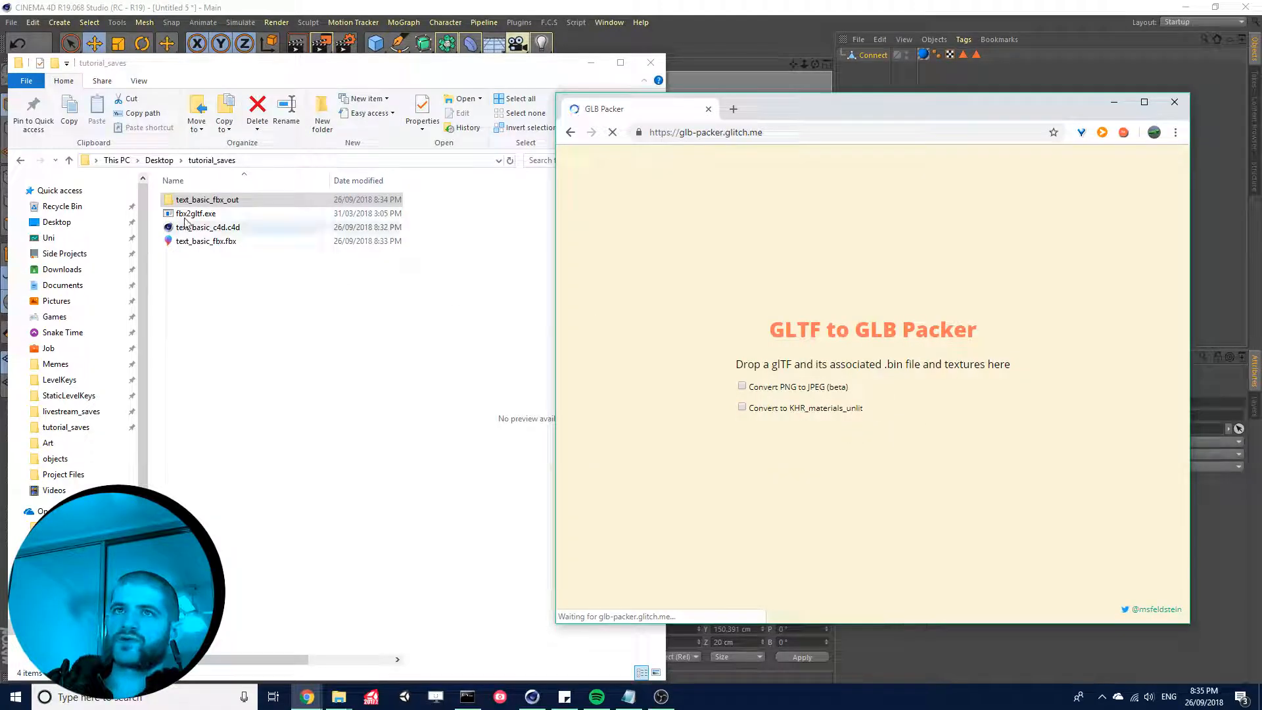
# - Feed the text_basic_fbx_out folder to the GLB packer and save the packed file as text_basic_glb in tutorial_saves
pyautogui.moveTo(204, 200); pyautogui.dragTo(650, 357)
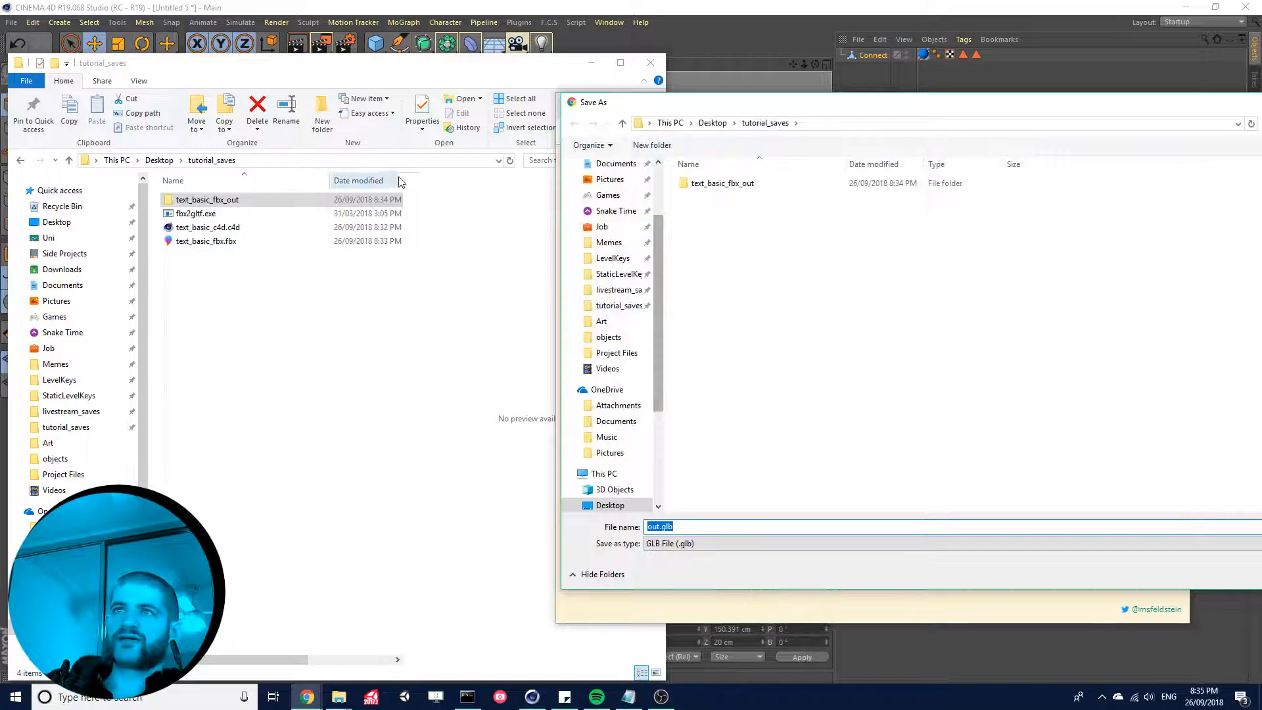
pyautogui.click(386, 161)
pyautogui.hotkey('ctrl', 'c')
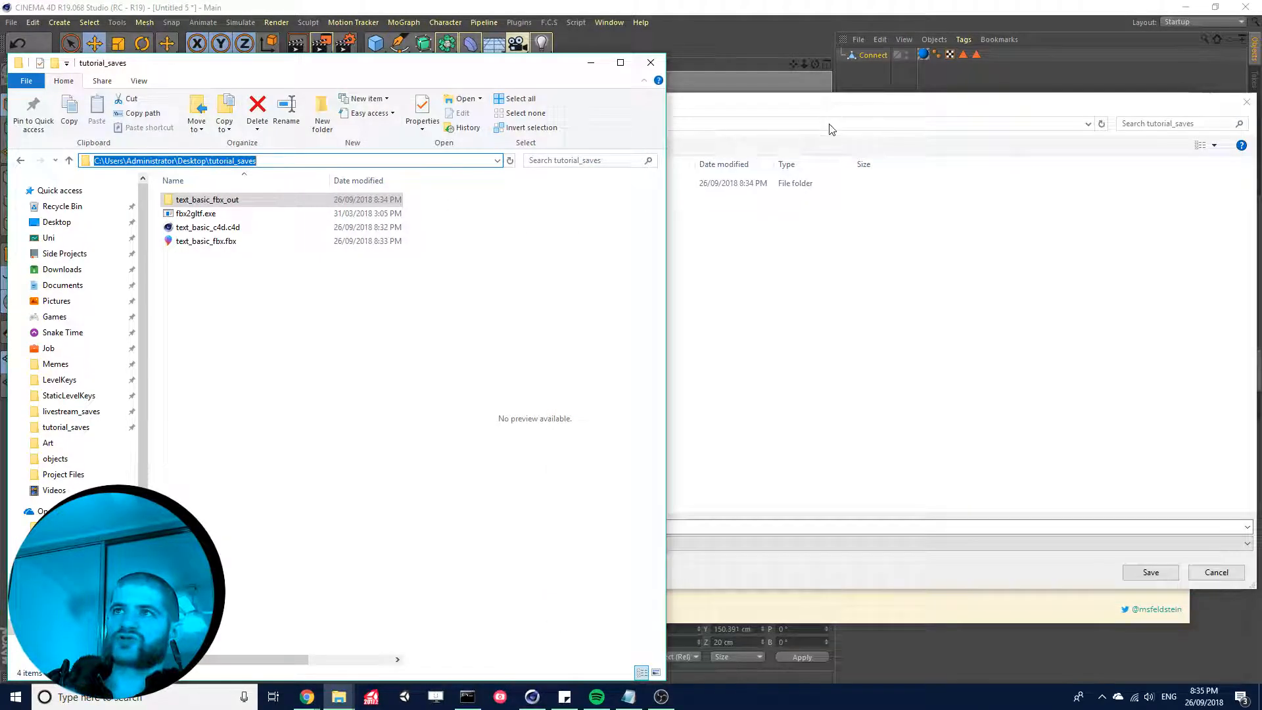
pyautogui.click(831, 125)
pyautogui.hotkey('ctrl', 'v')
pyautogui.press('Return')
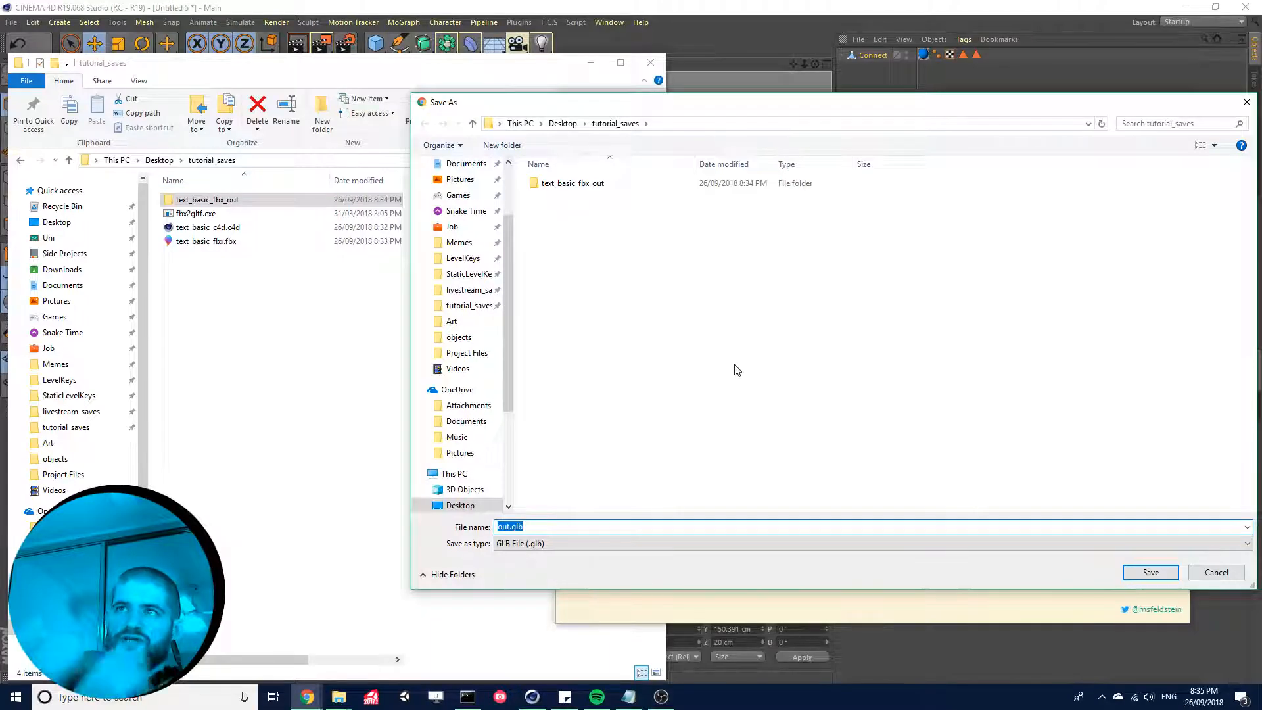
pyautogui.write('text_')
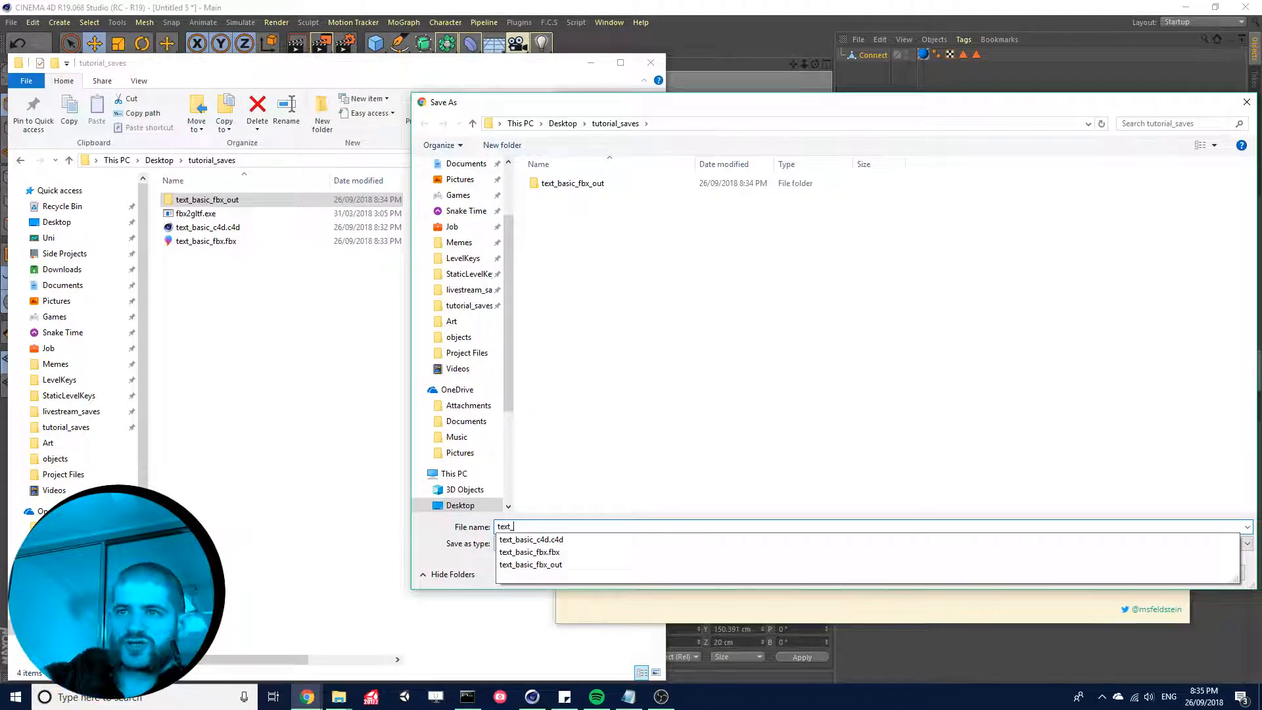
pyautogui.write('basic_')
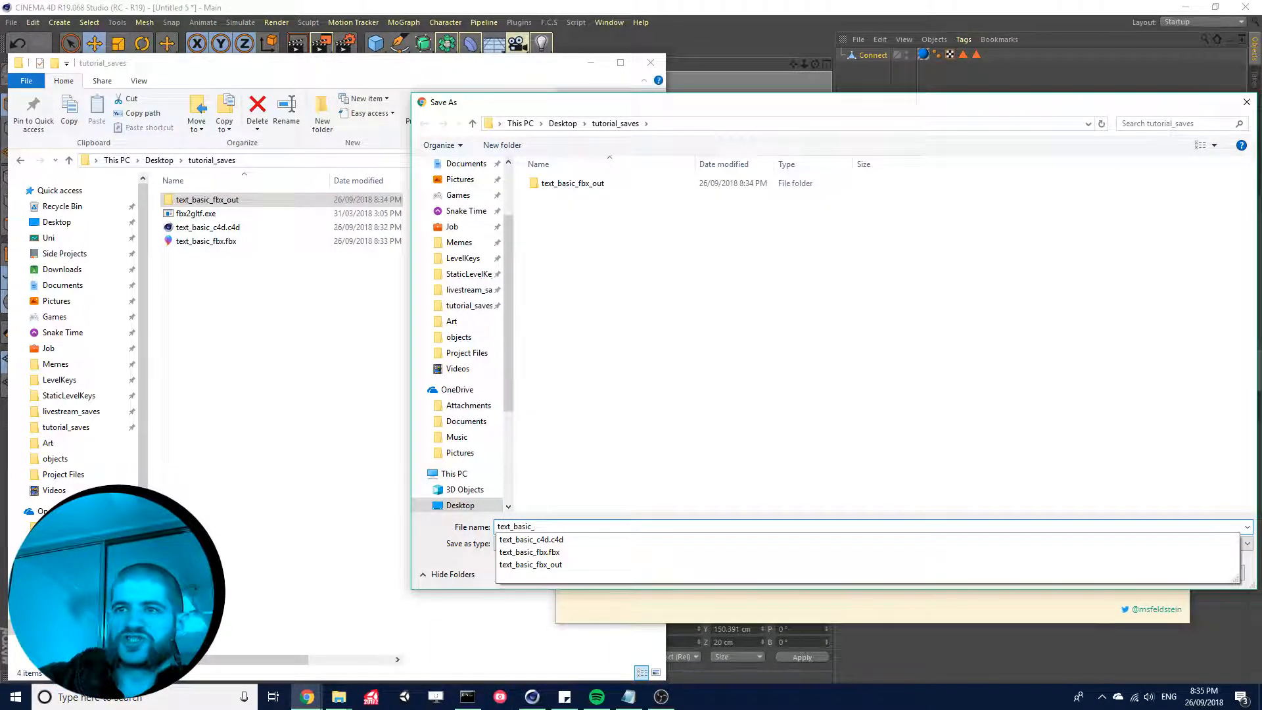
pyautogui.write('glb')
pyautogui.press('Return')
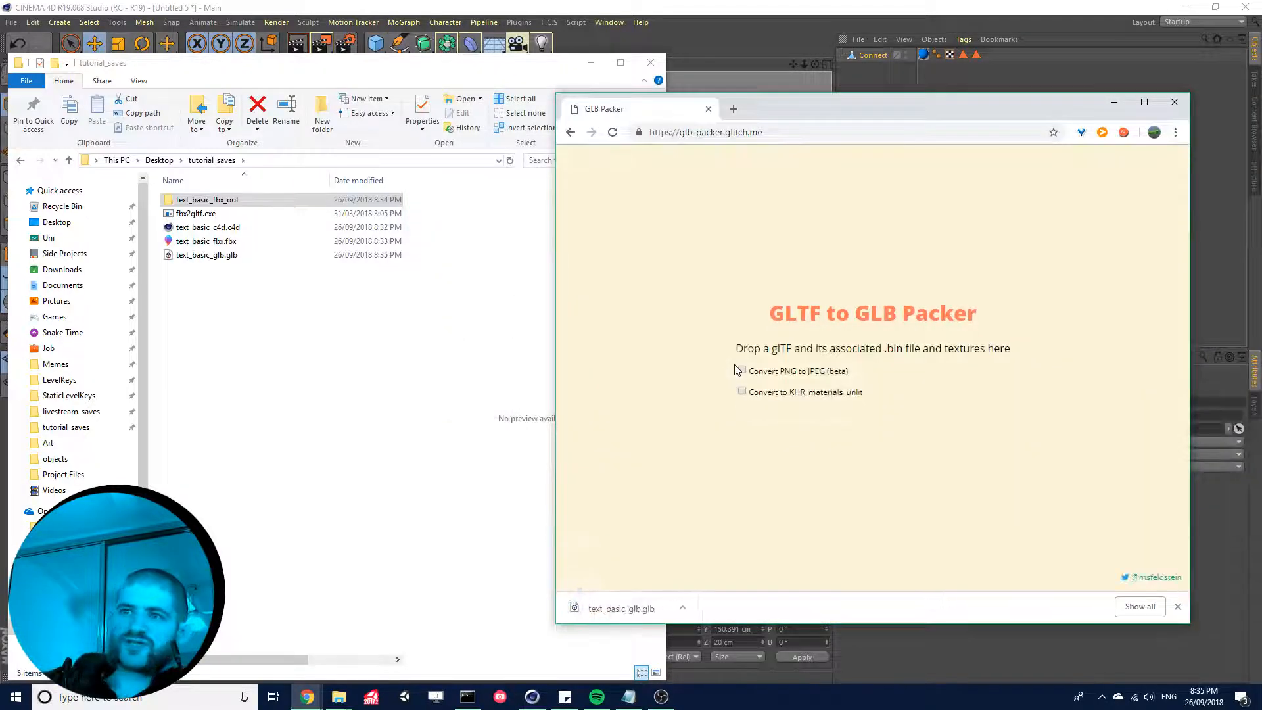
# - Select text_basic_fbx.fbx, widen the file list to show the Type column, and return to the GLB Packer page
pyautogui.click(205, 243)
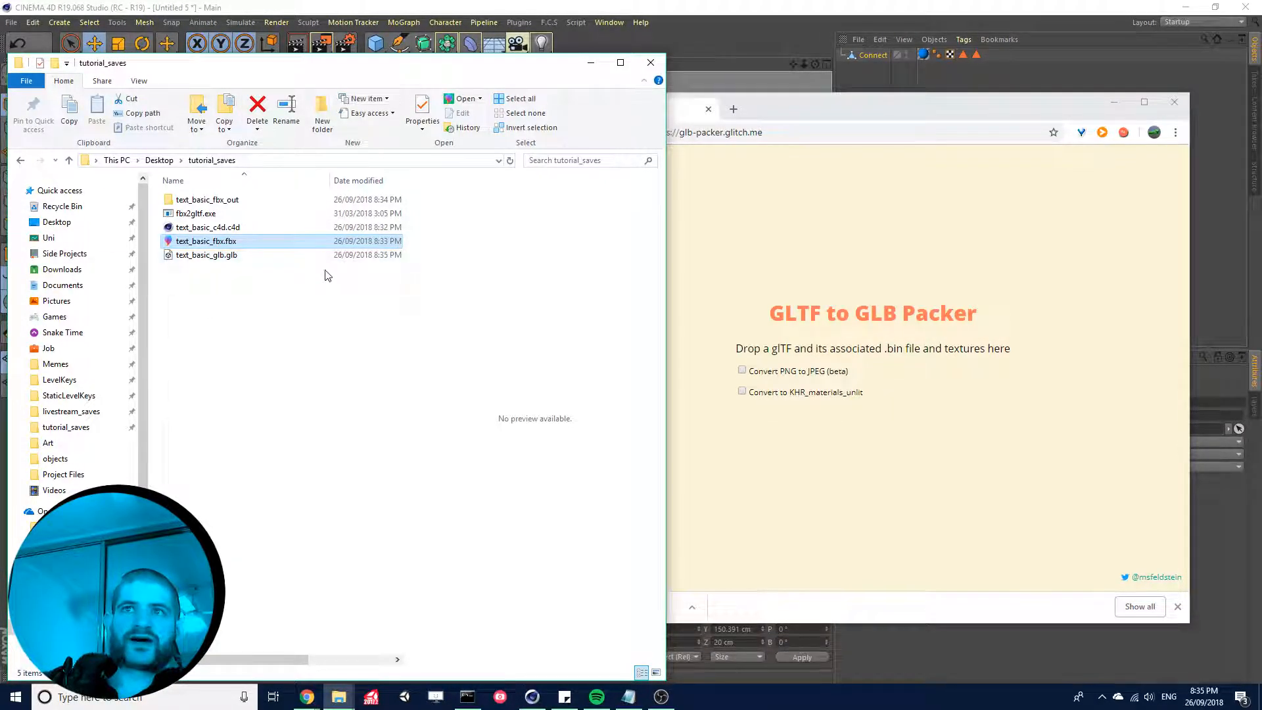
pyautogui.moveTo(403, 279); pyautogui.dragTo(509, 281)
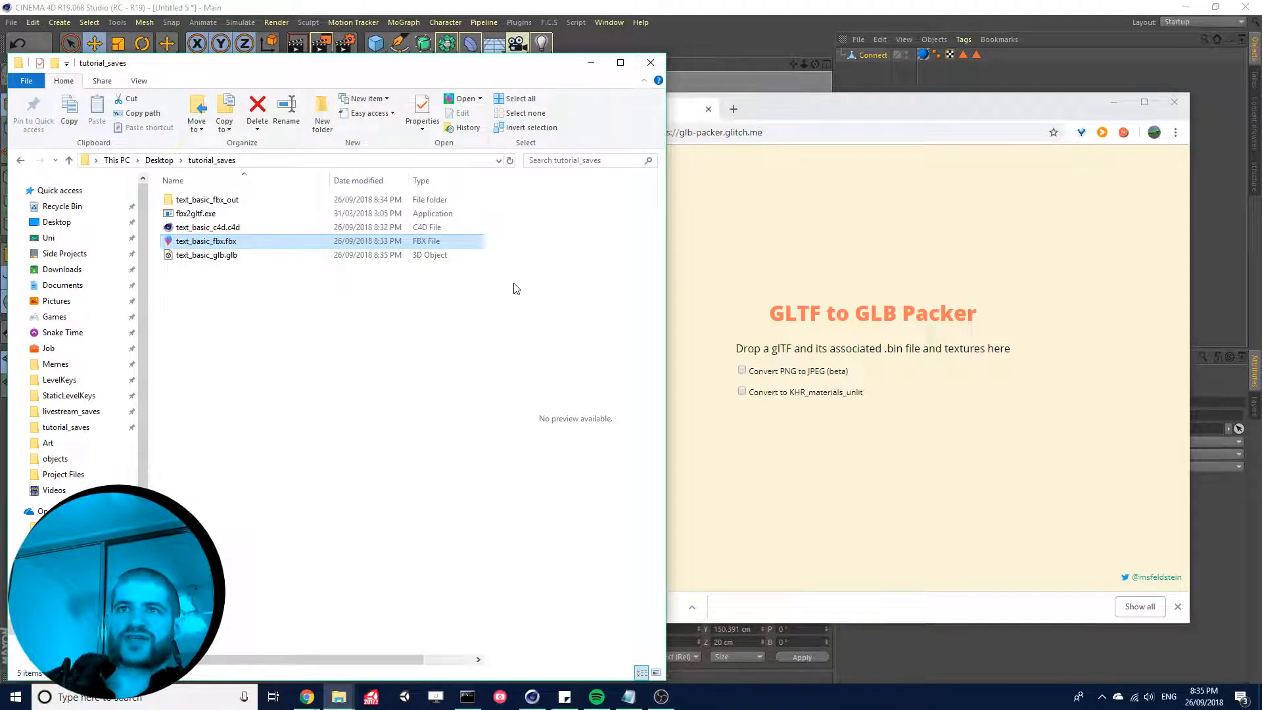
pyautogui.click(983, 311)
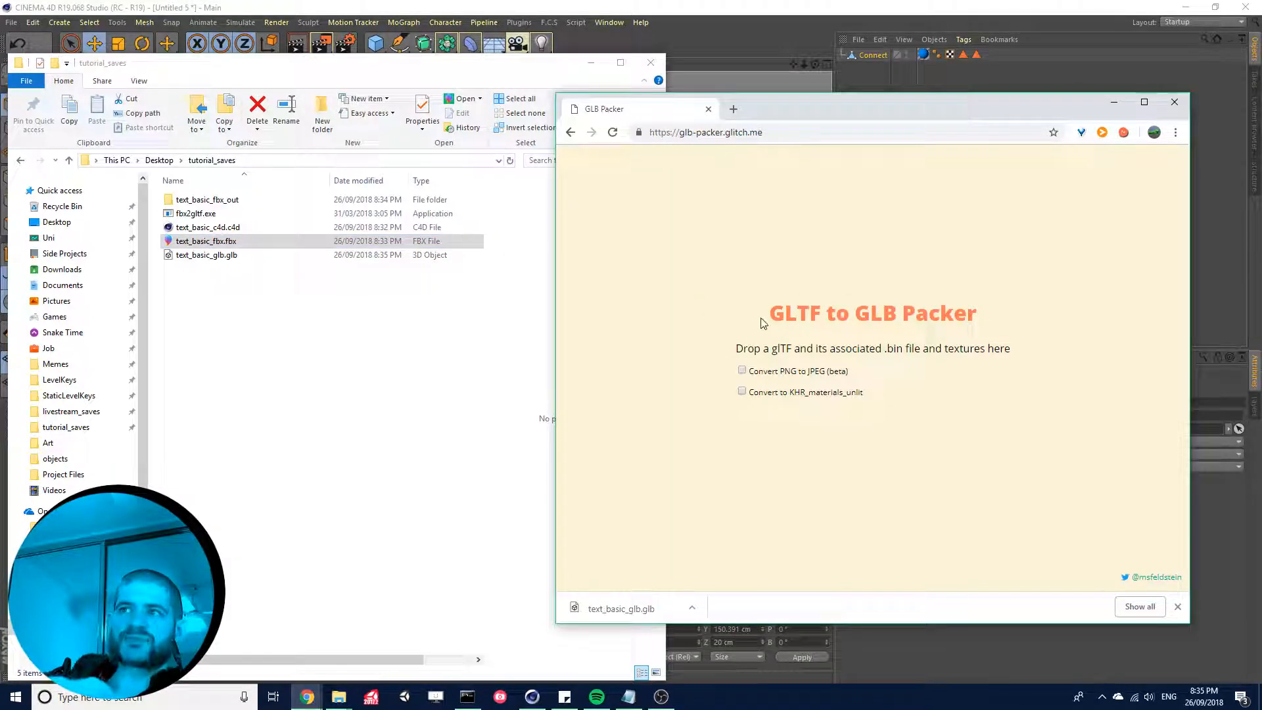
# - Select text_basic_glb.glb in the tutorial_saves folder and rotate its 3D preview to check the packed model
pyautogui.moveTo(775, 315); pyautogui.dragTo(1031, 327)
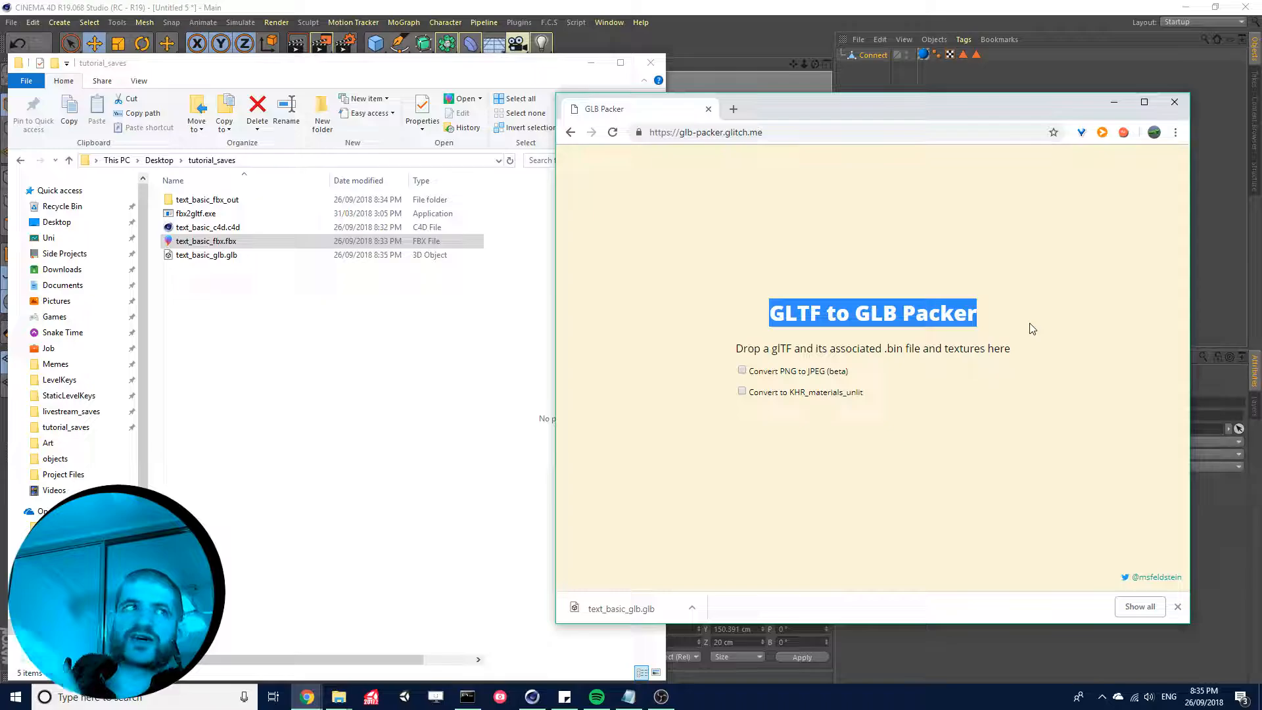
pyautogui.click(280, 281)
pyautogui.click(217, 255)
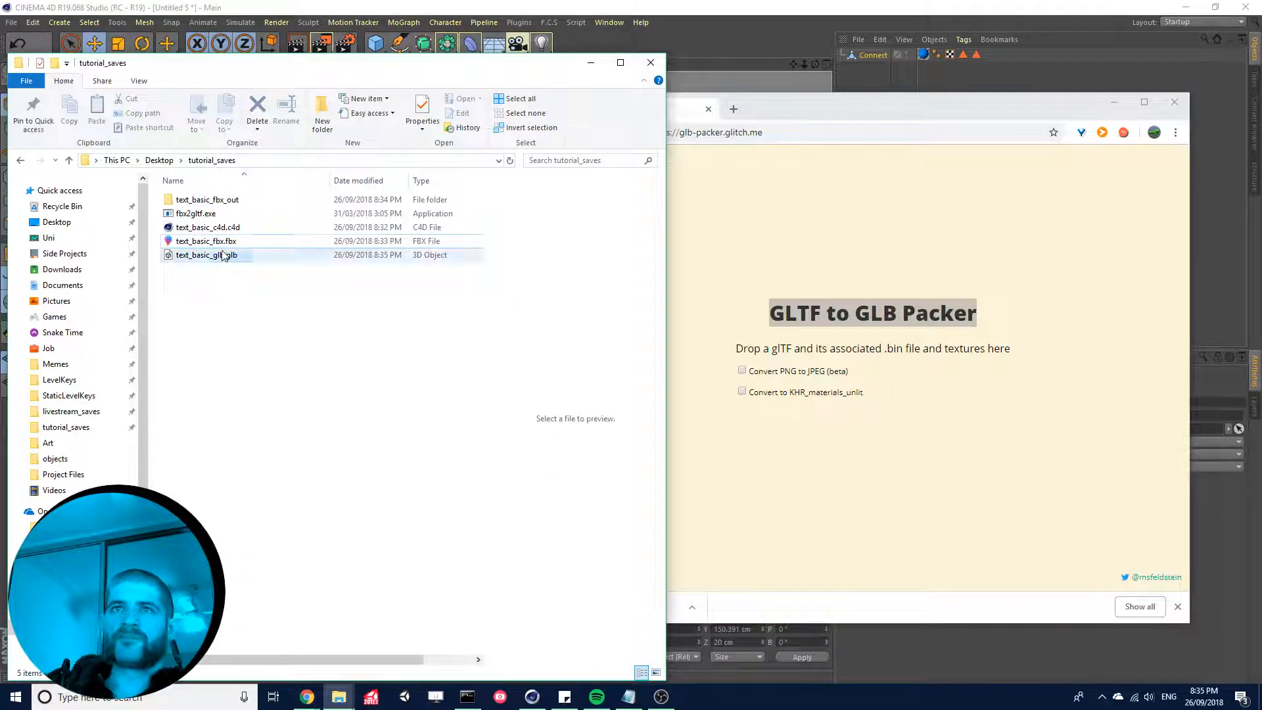
pyautogui.moveTo(527, 345); pyautogui.dragTo(613, 364)
# - Open the Dimemetional Facebook page in a new Chrome window and place the window beside the file list
pyautogui.middleClick(307, 699)
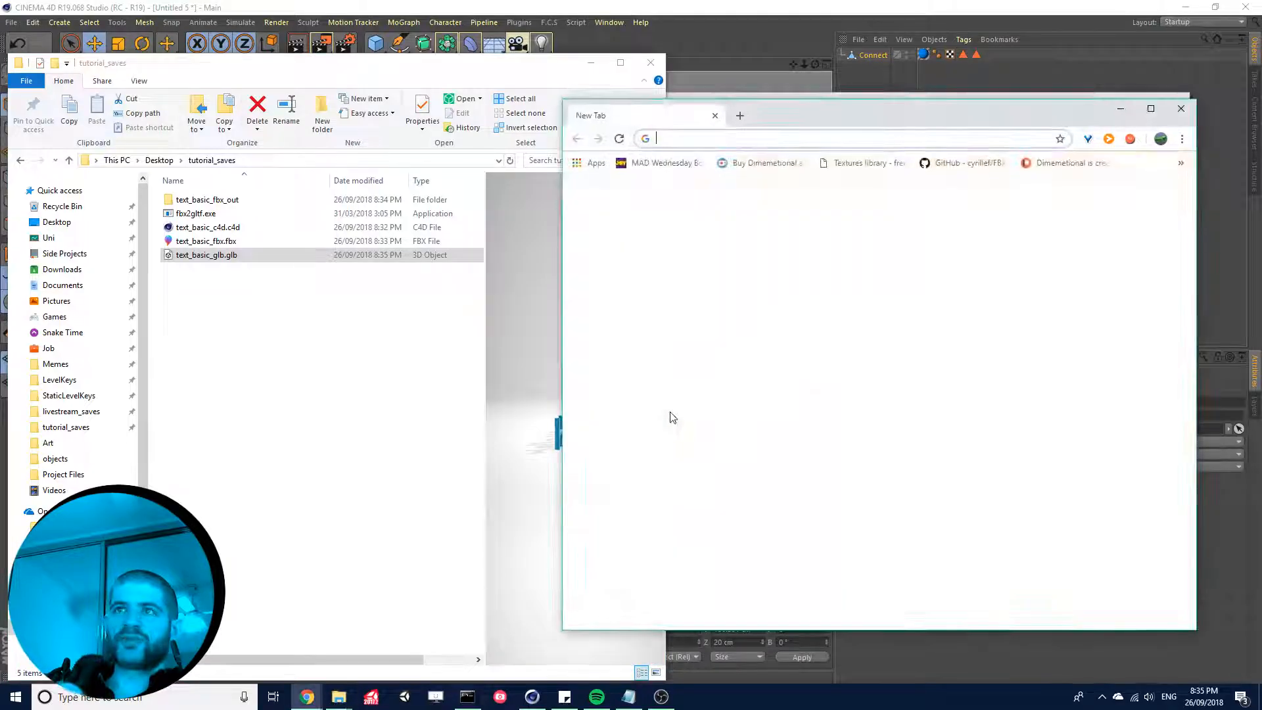
pyautogui.write('fac')
pyautogui.click(717, 195)
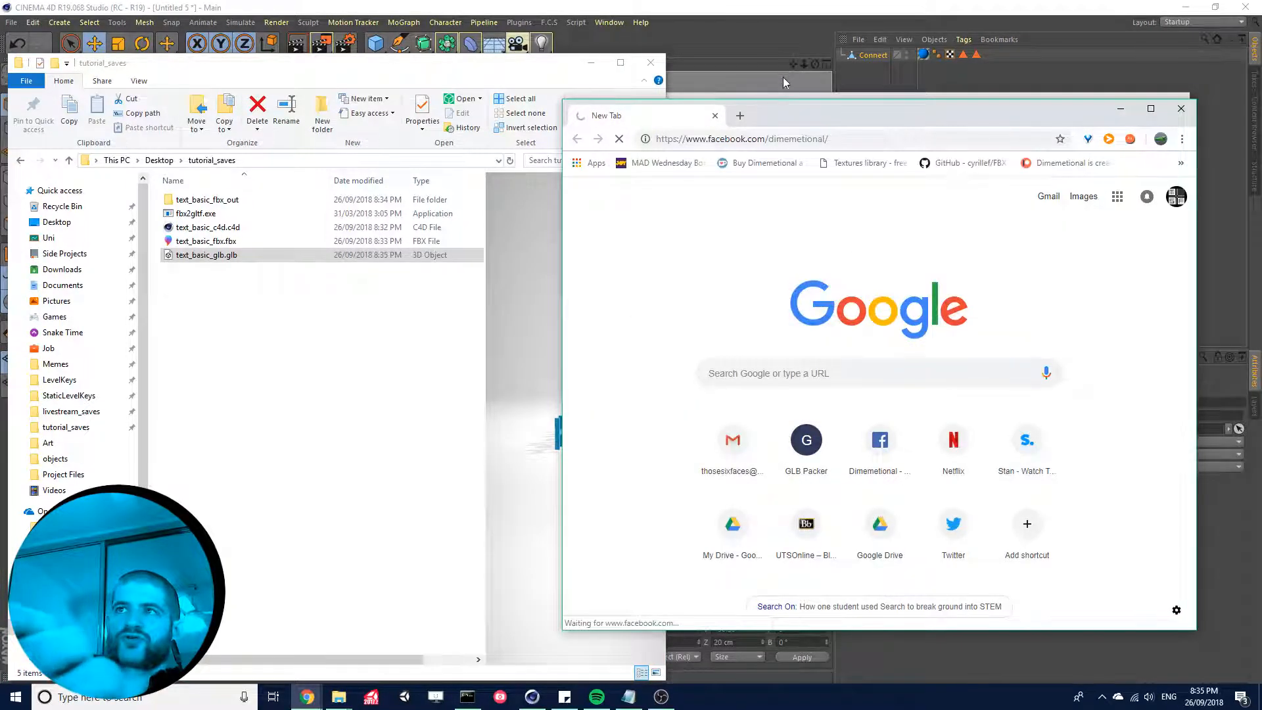
pyautogui.moveTo(782, 116); pyautogui.dragTo(777, 74)
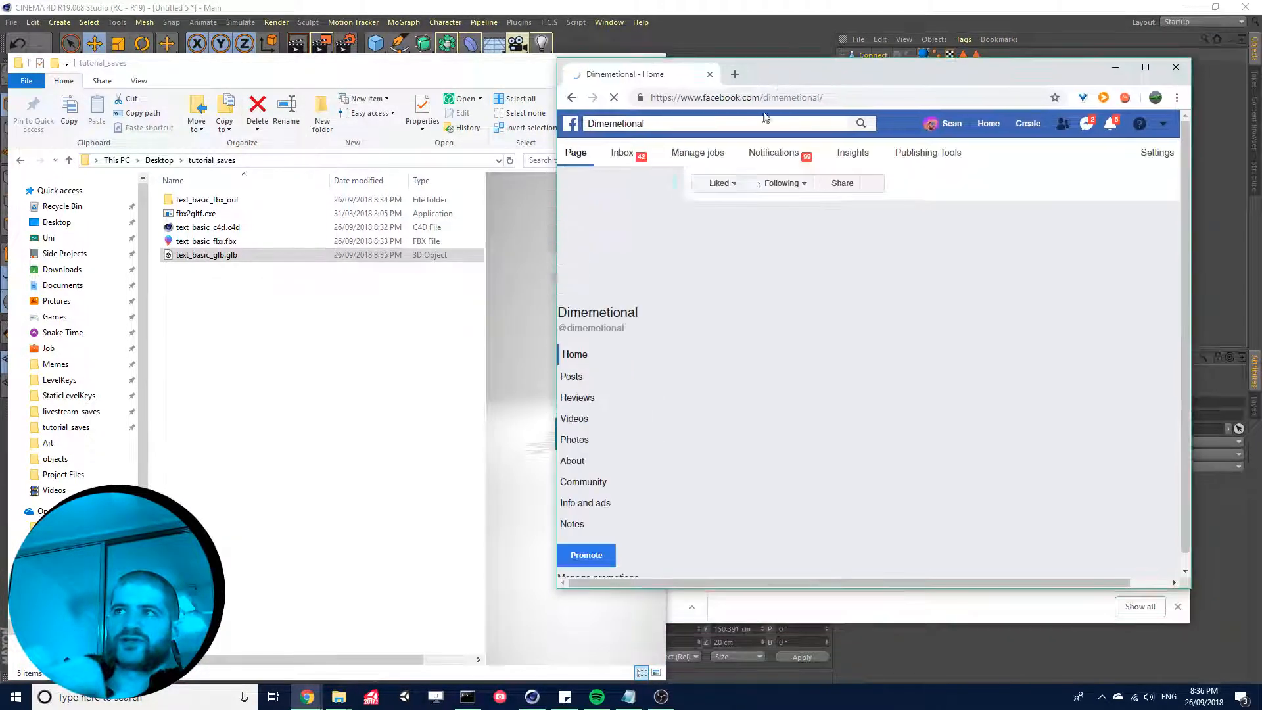
# - Attach text_basic_glb.glb to a new page post, maximize the browser window and rotate the 3D text in the post preview
pyautogui.scroll(-1, 746, 385)
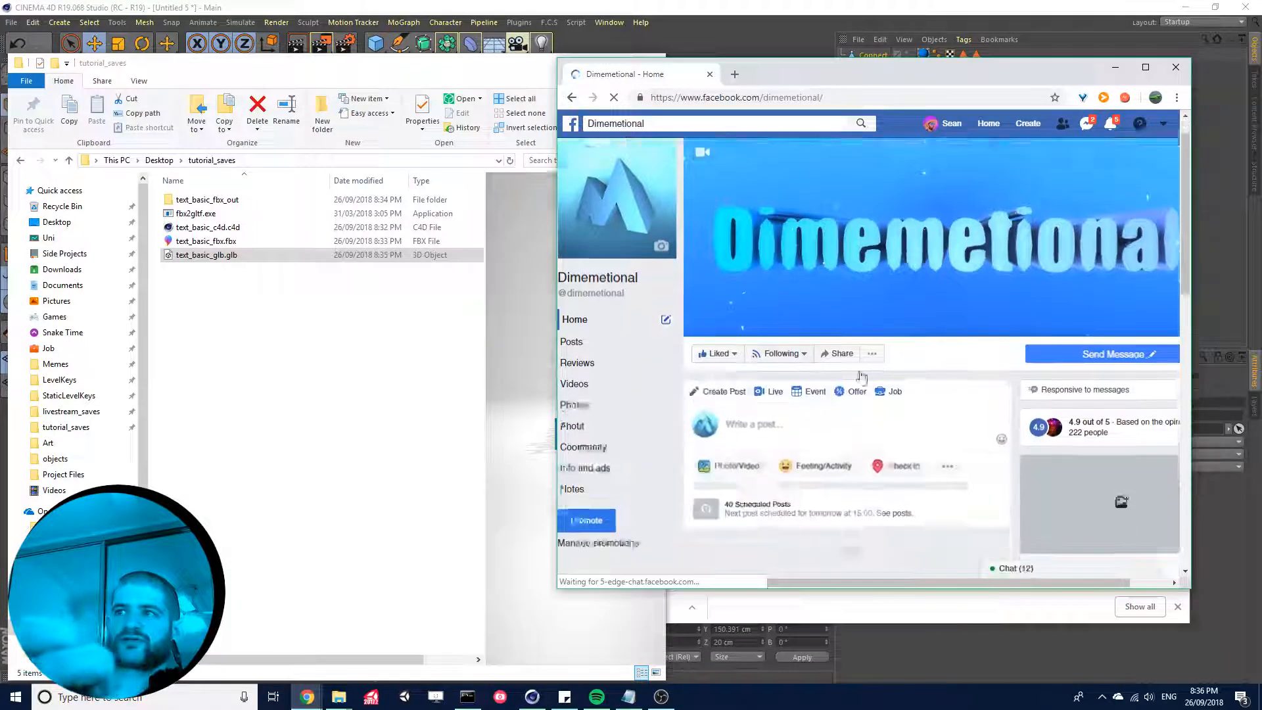
pyautogui.click(747, 394)
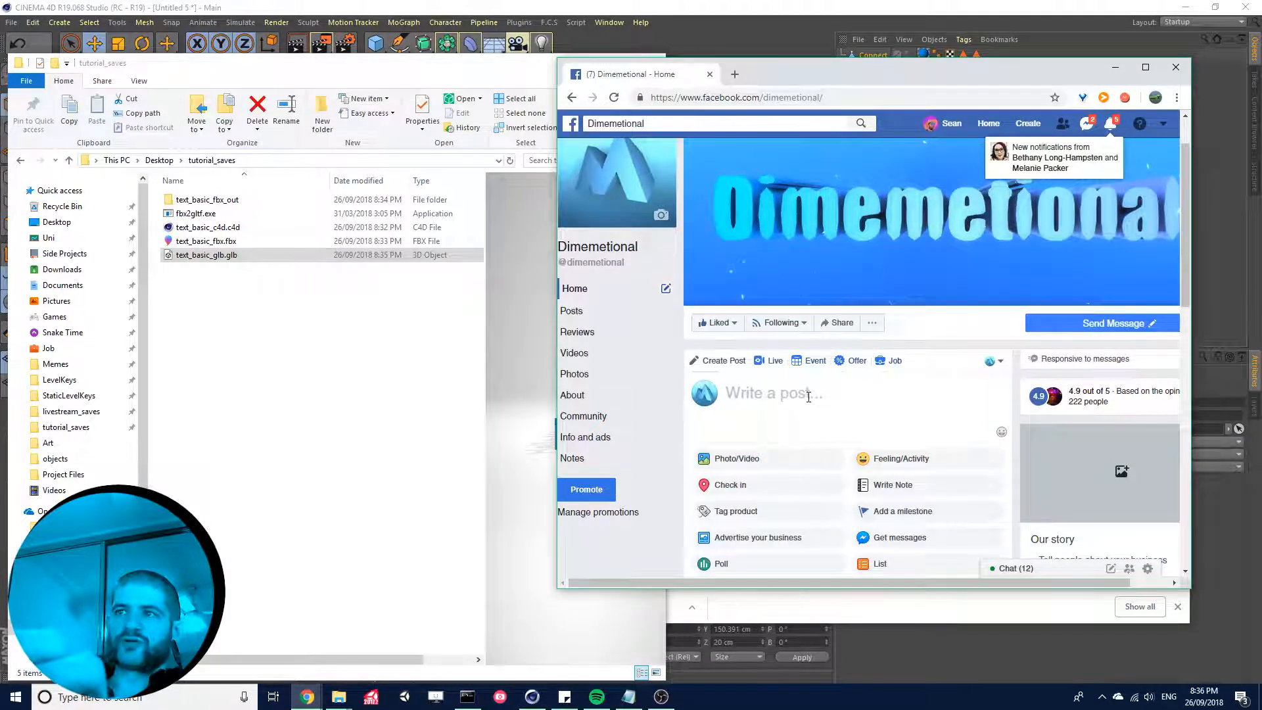
pyautogui.moveTo(178, 255); pyautogui.dragTo(795, 424)
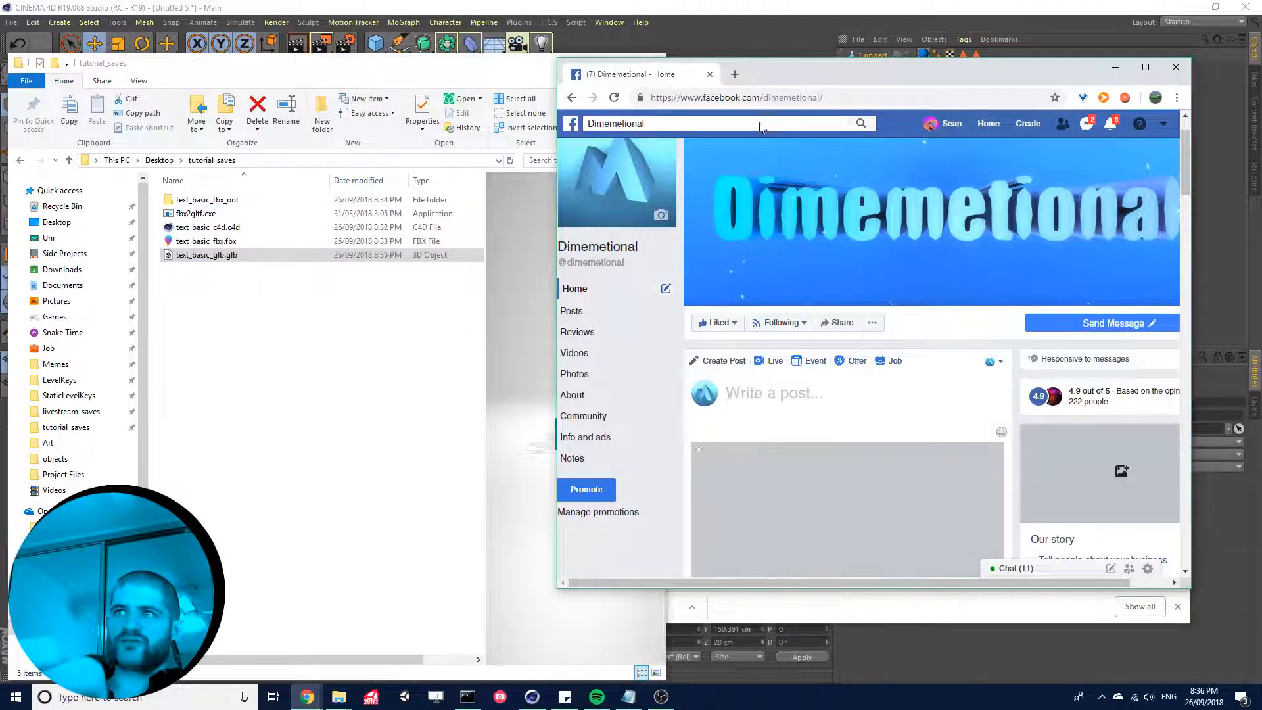
pyautogui.moveTo(765, 71); pyautogui.dragTo(640, 5)
pyautogui.scroll(-2, 386, 353)
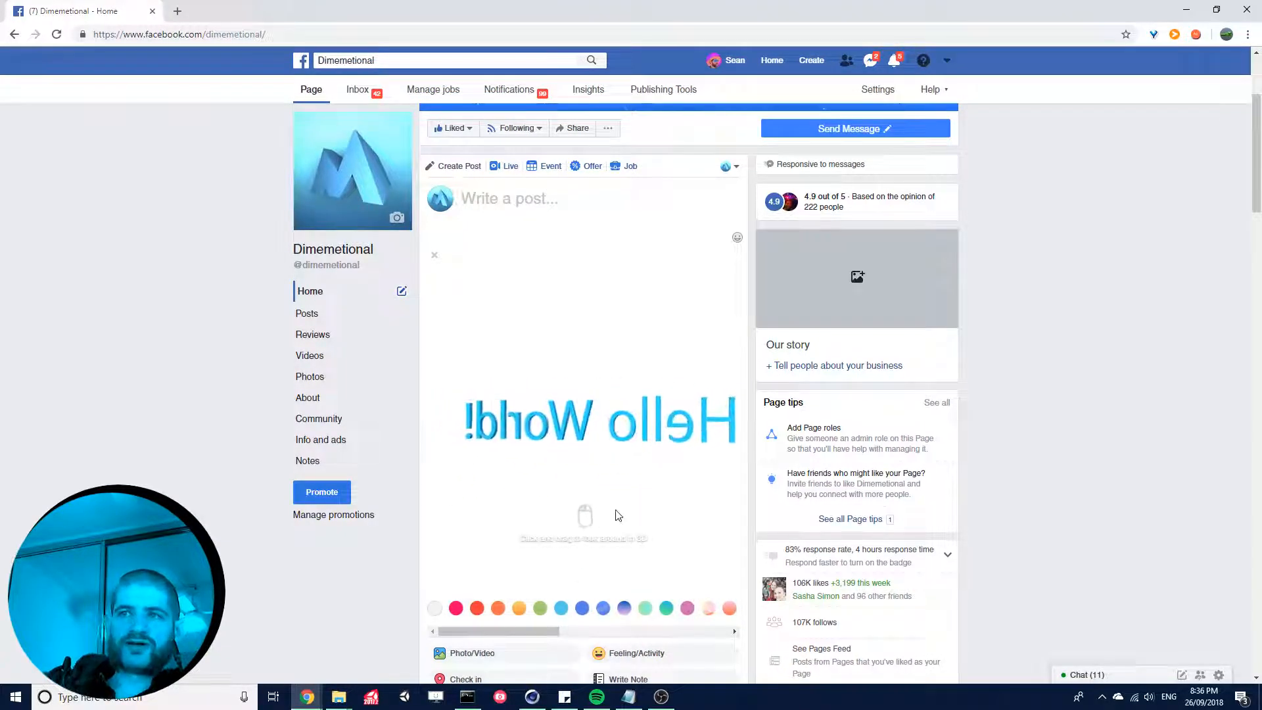
pyautogui.moveTo(539, 493); pyautogui.dragTo(600, 500)
# - Try several backgrounds for the 3D post, including a blue-to-pink gradient and solid pink, ending on the pastel one with orange dunes
pyautogui.moveTo(530, 633); pyautogui.dragTo(590, 632)
pyautogui.click(530, 609)
pyautogui.click(509, 609)
pyautogui.click(550, 610)
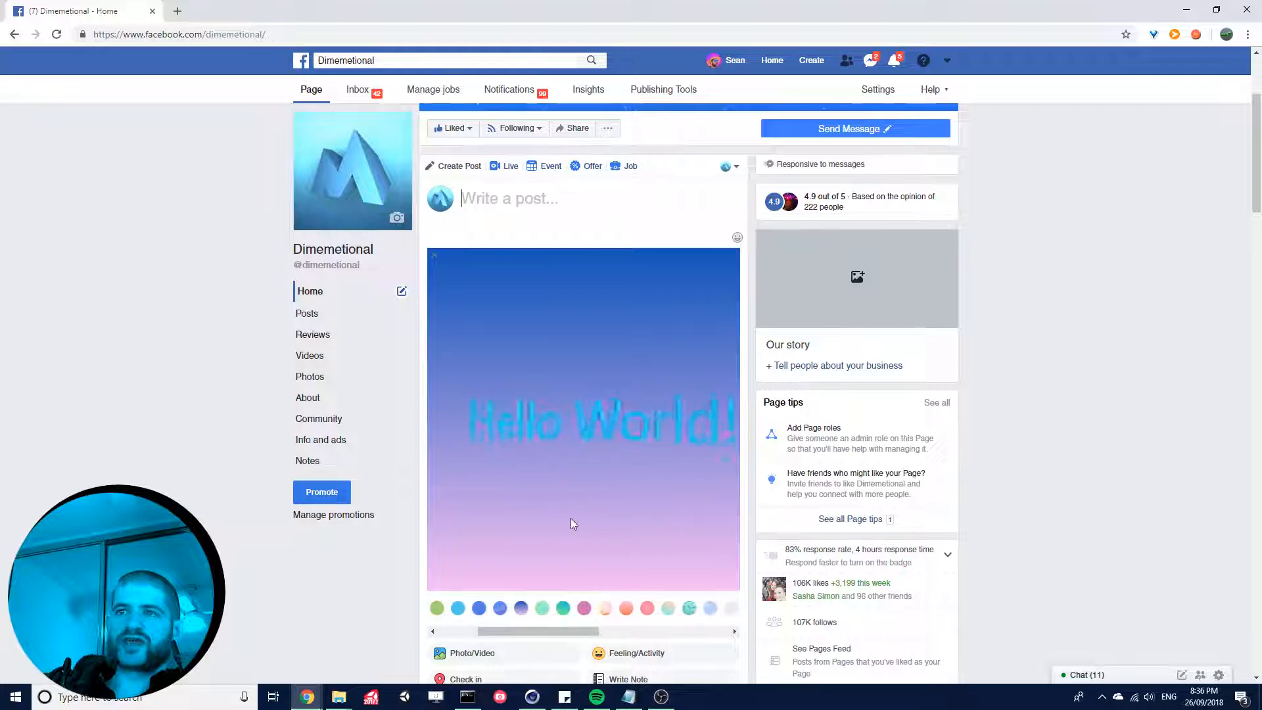
pyautogui.click(583, 608)
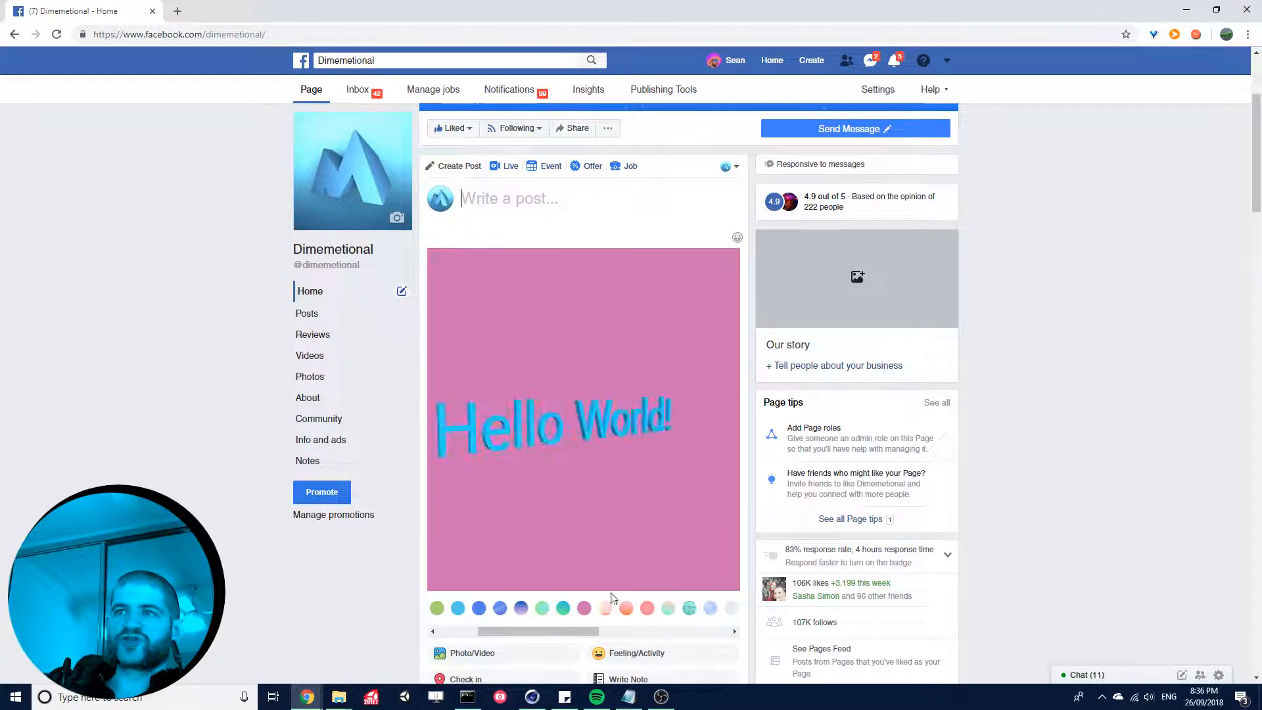
pyautogui.click(606, 608)
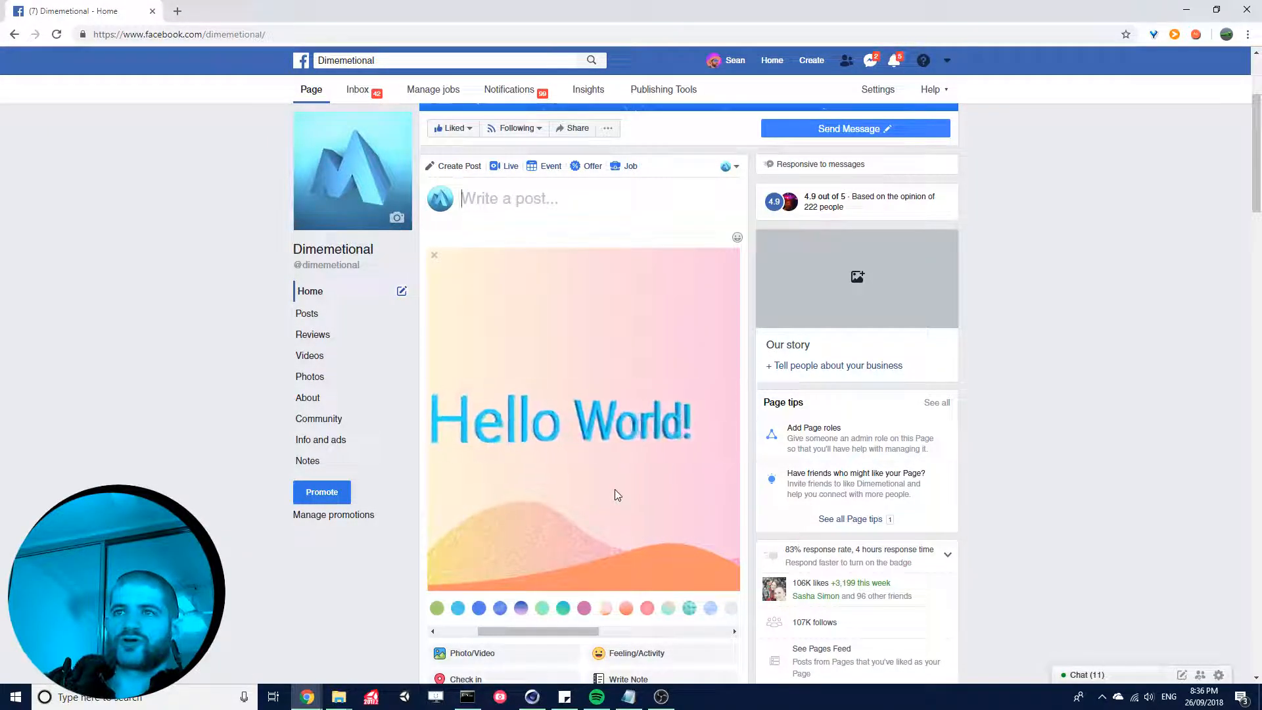